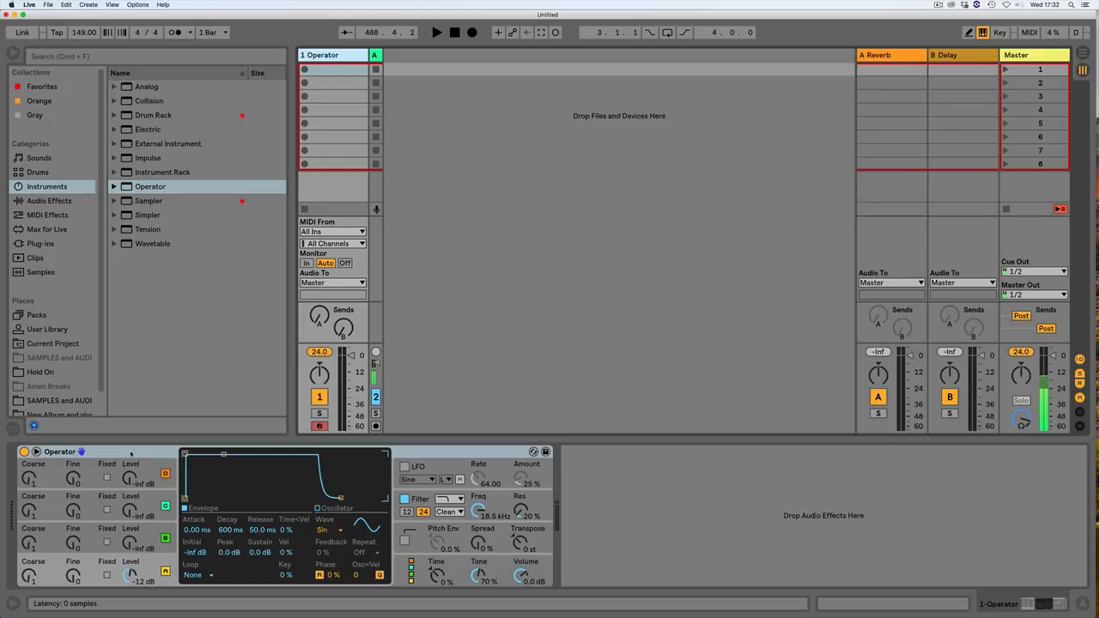
Step: Insert the Probability Rack.adg preset from the Favorites collection ahead of the Operator instrument
{"action": "left_click", "coordinate": [136, 452]}
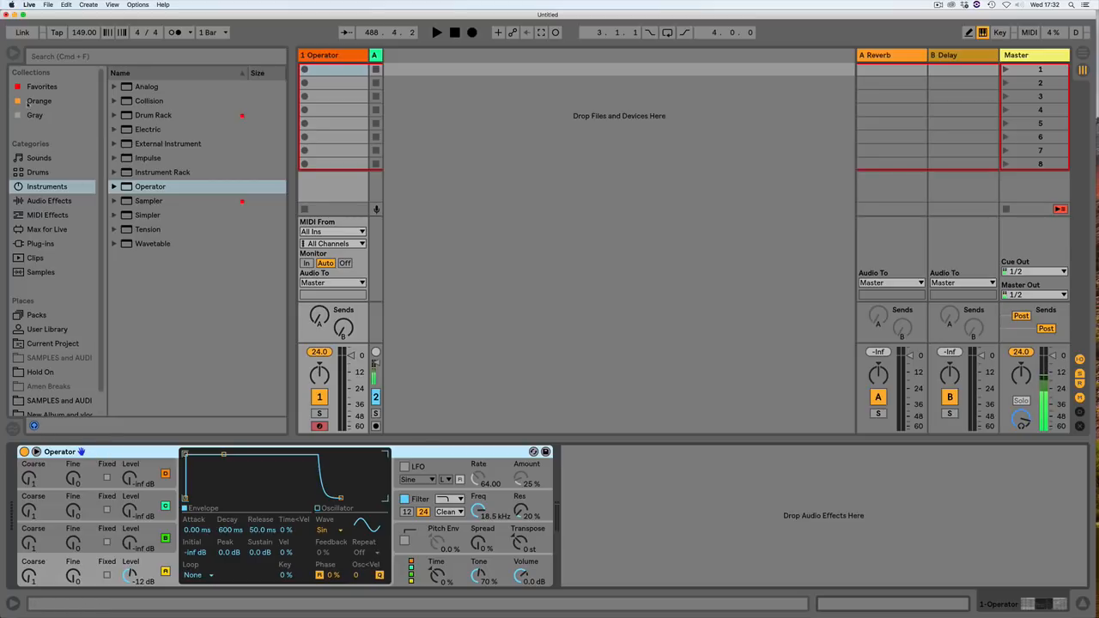
{"action": "left_click", "coordinate": [38, 88]}
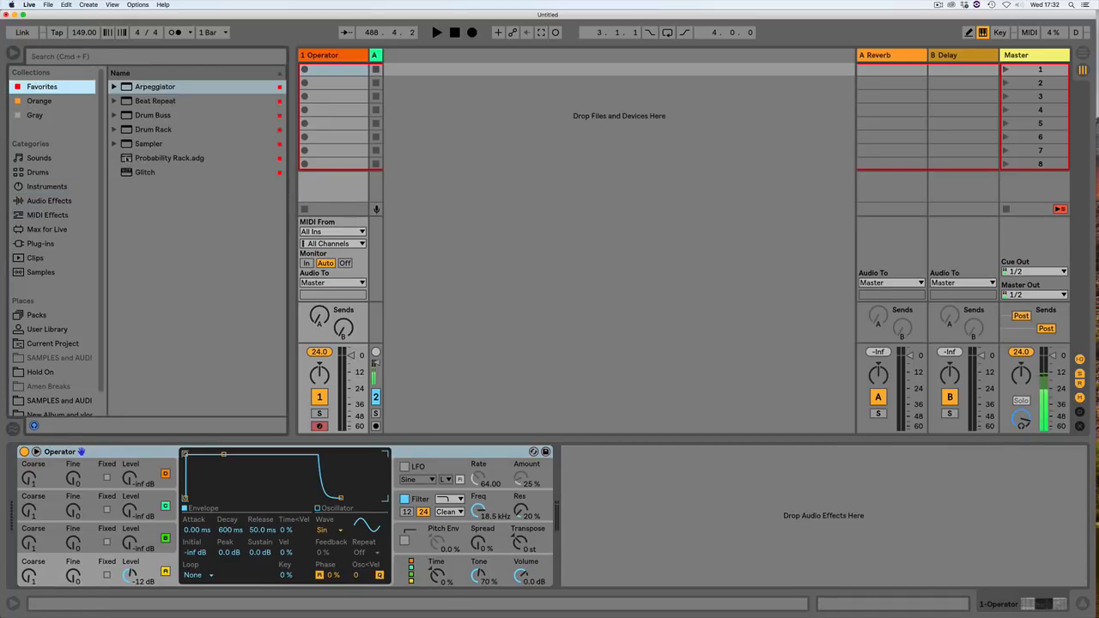
{"action": "key", "text": "Down"}
{"action": "key", "text": "Down"}
{"action": "key", "text": "Down"}
{"action": "key", "text": "Down"}
{"action": "key", "text": "Down"}
{"action": "key", "text": "Return"}
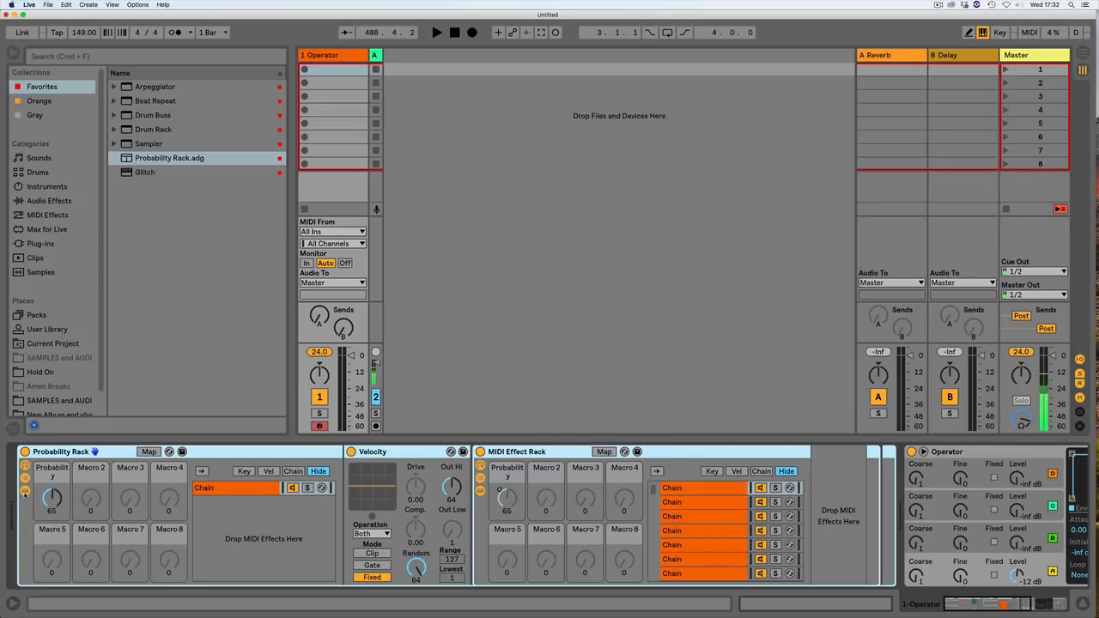
Step: Hide the Probability Rack's devices and chain list so that only its macro controls are shown
{"action": "left_click", "coordinate": [25, 491]}
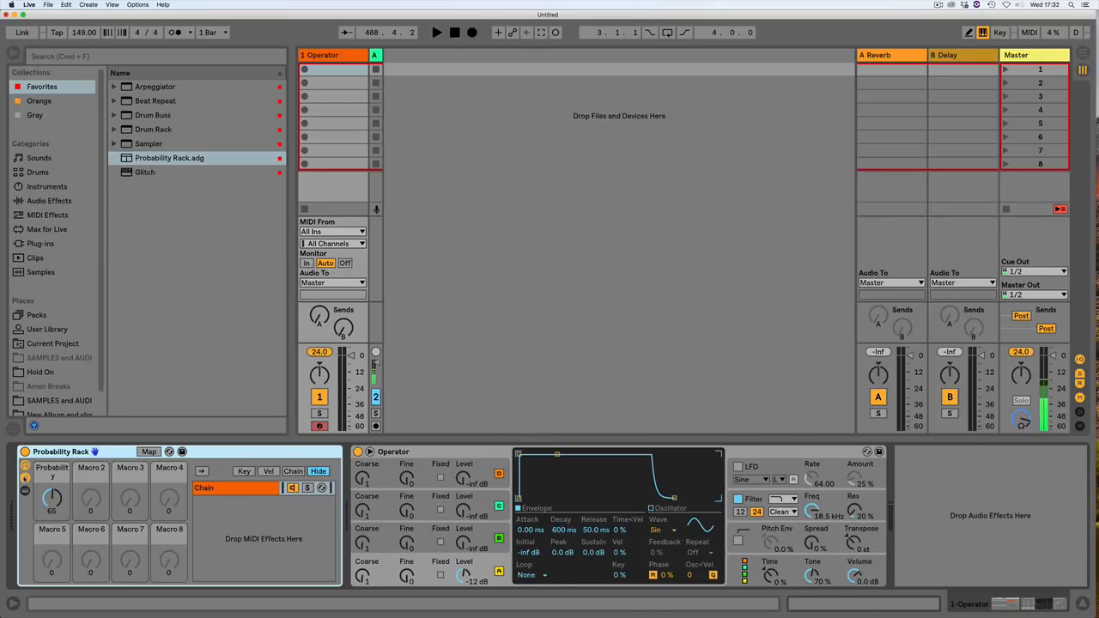
{"action": "left_click", "coordinate": [24, 477]}
{"action": "left_click_drag", "start_coordinate": [51, 498], "coordinate": [52, 496]}
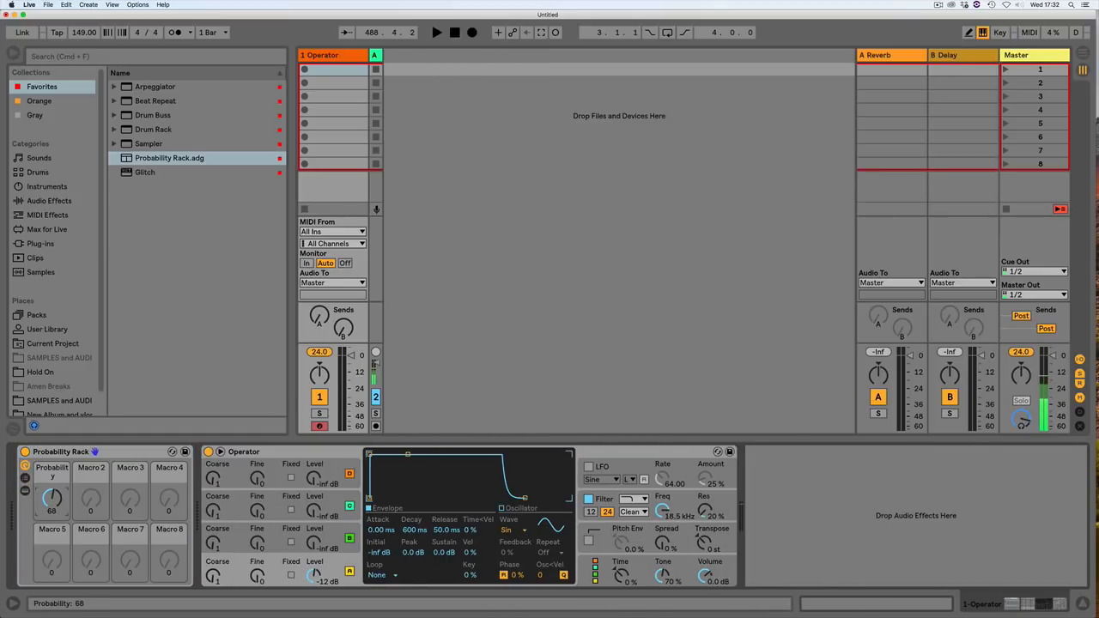
Step: Create a MIDI clip in the first slot of the Operator track and draw a C3 note spanning the full bar
{"action": "double_click", "coordinate": [336, 72]}
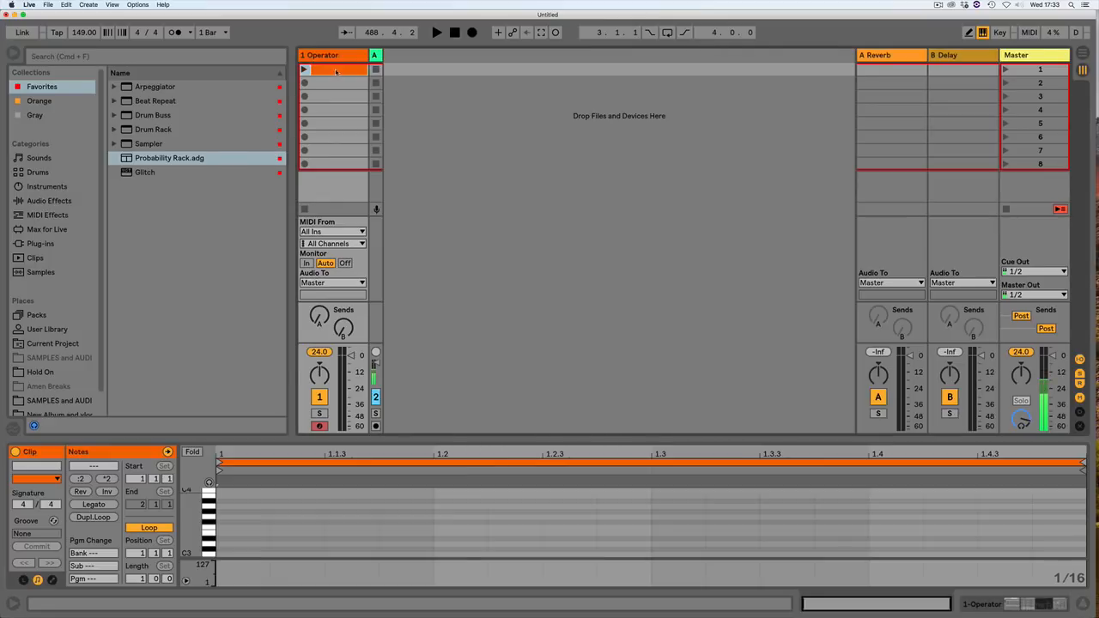
{"action": "double_click", "coordinate": [265, 555]}
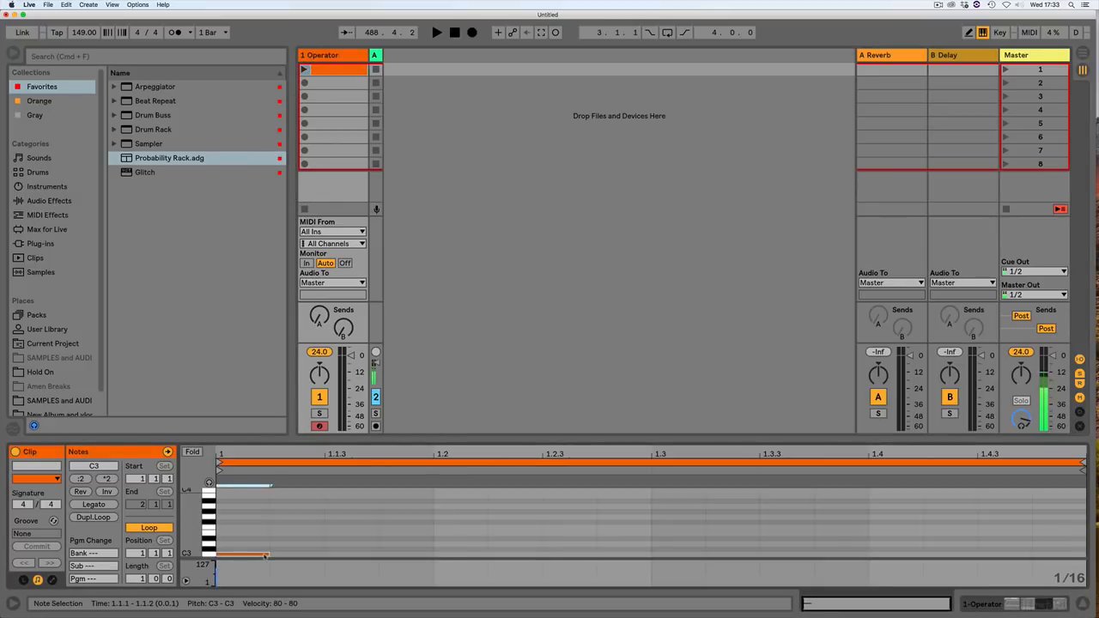
{"action": "left_click_drag", "start_coordinate": [269, 555], "coordinate": [596, 554]}
{"action": "left_click_drag", "start_coordinate": [704, 481], "coordinate": [869, 522]}
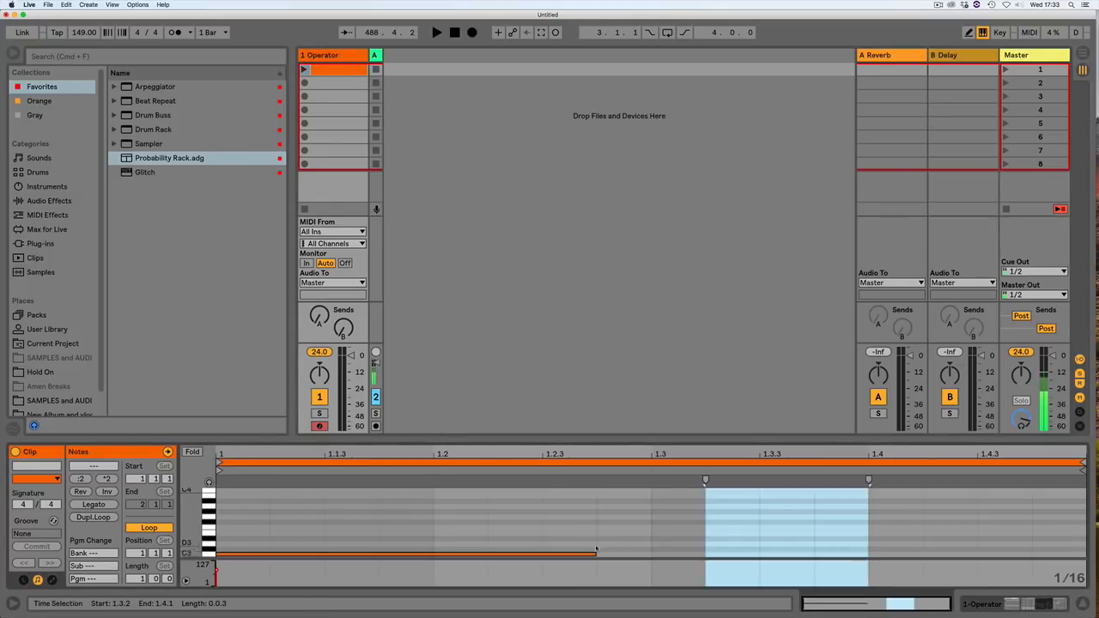
{"action": "left_click_drag", "start_coordinate": [594, 554], "coordinate": [1084, 555]}
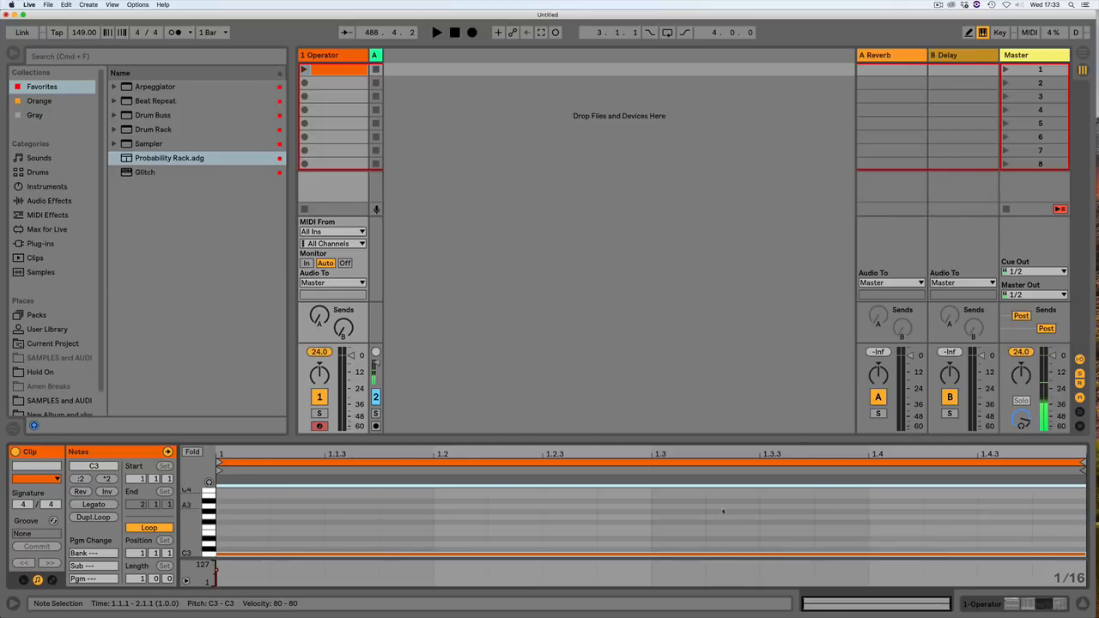
Step: Insert an Arpeggiator before the Probability Rack and set its rate to 1/16
{"action": "left_click", "coordinate": [328, 57]}
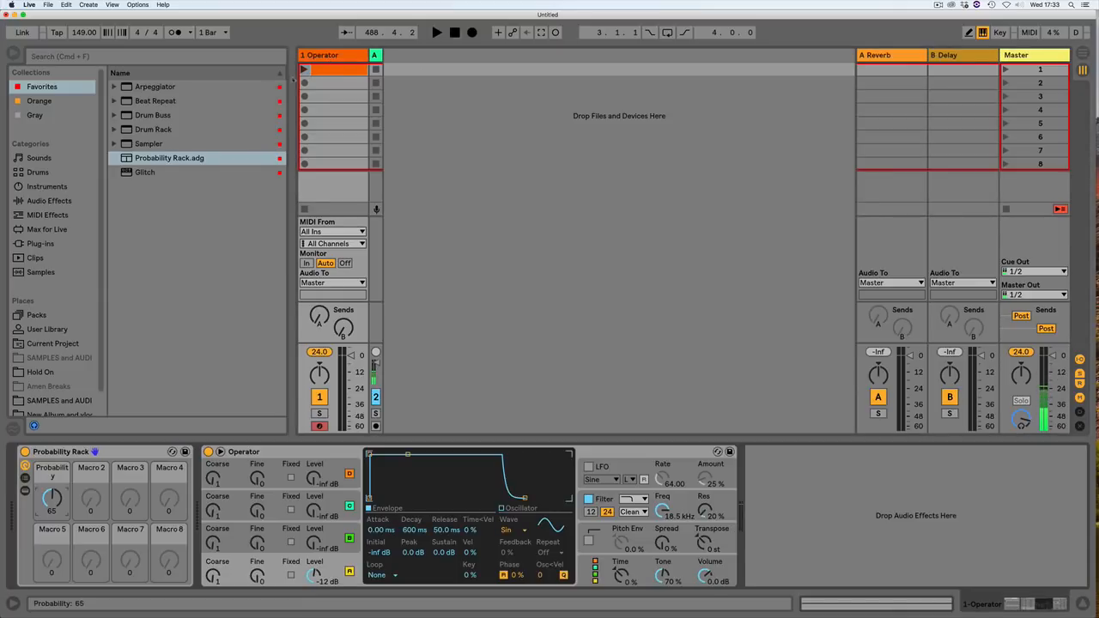
{"action": "left_click", "coordinate": [125, 86]}
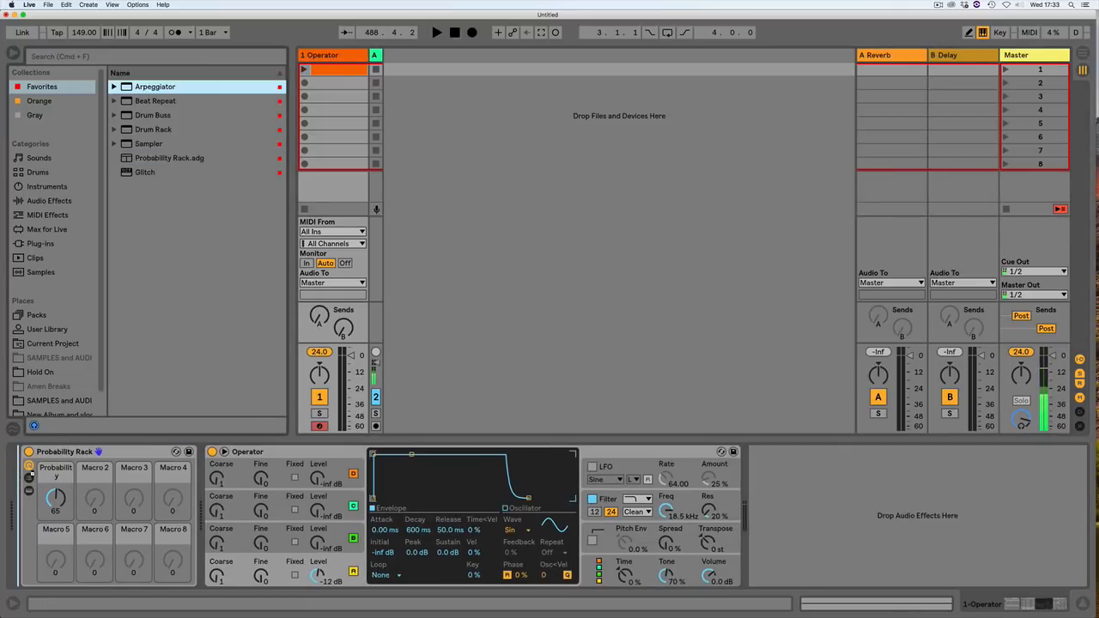
{"action": "key", "text": "Return"}
{"action": "left_click_drag", "start_coordinate": [75, 521], "coordinate": [75, 510]}
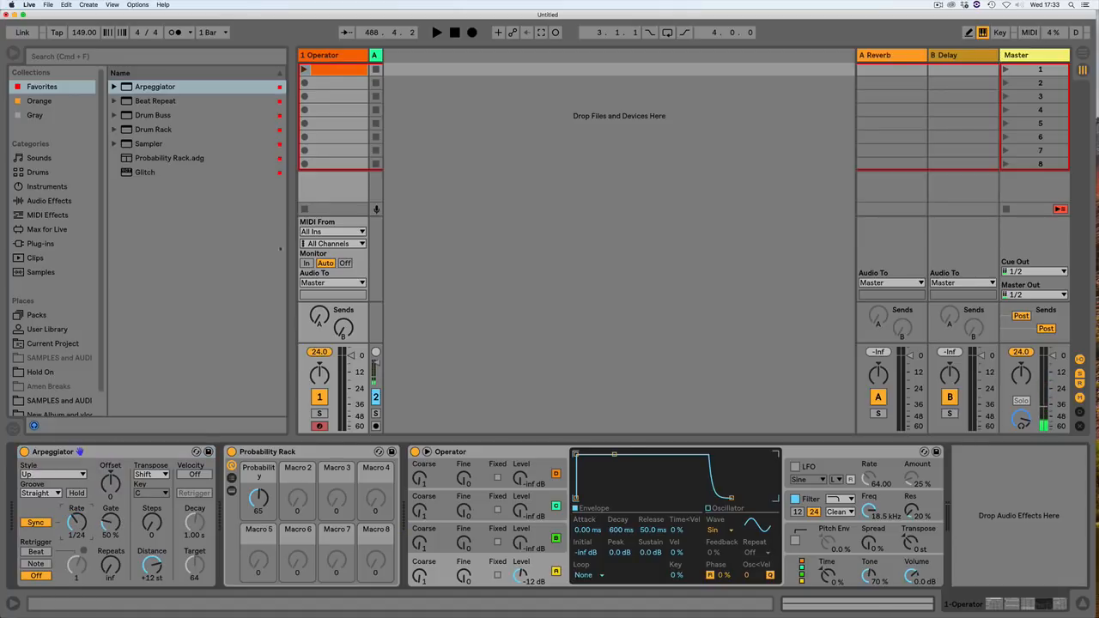
Step: Play the clip and display the velocity zone and devices of the Probability Rack's chain
{"action": "left_click", "coordinate": [304, 69]}
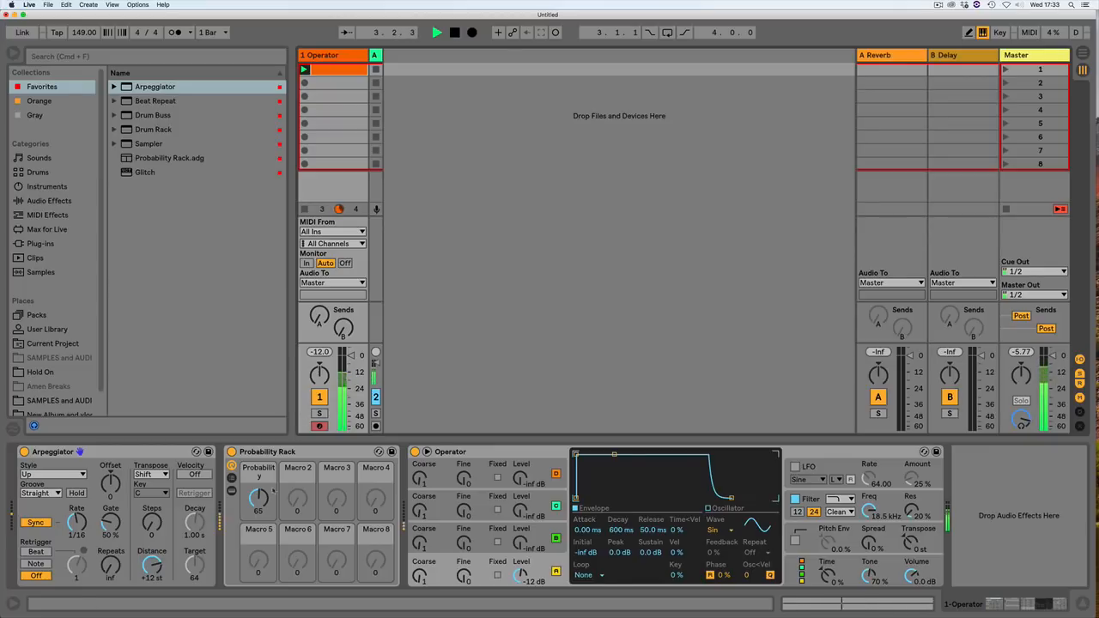
{"action": "left_click", "coordinate": [231, 478]}
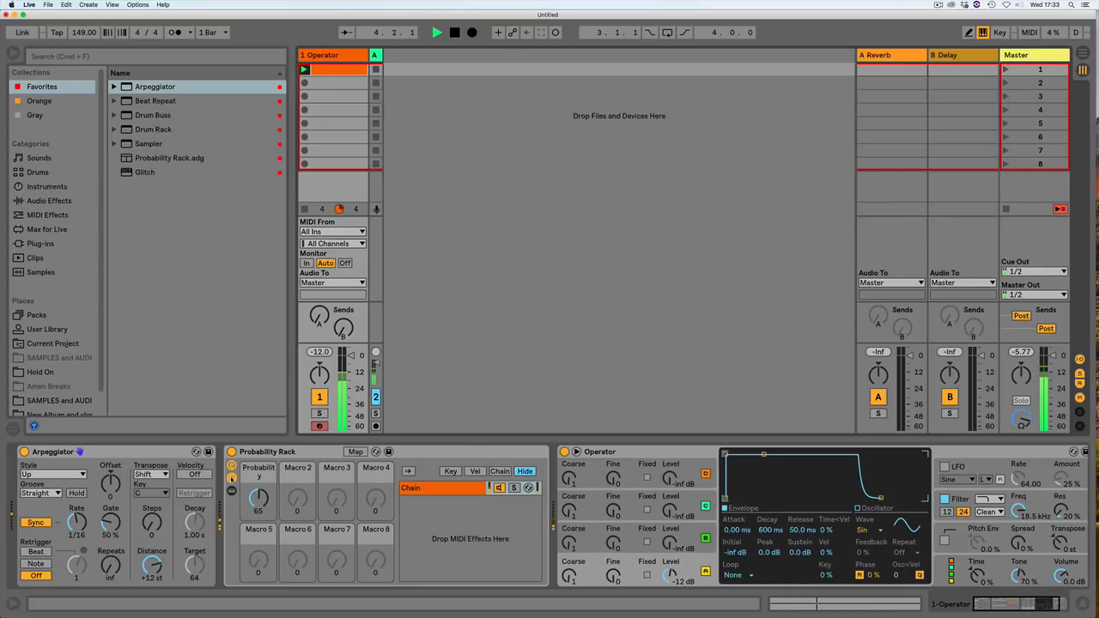
{"action": "left_click", "coordinate": [474, 472]}
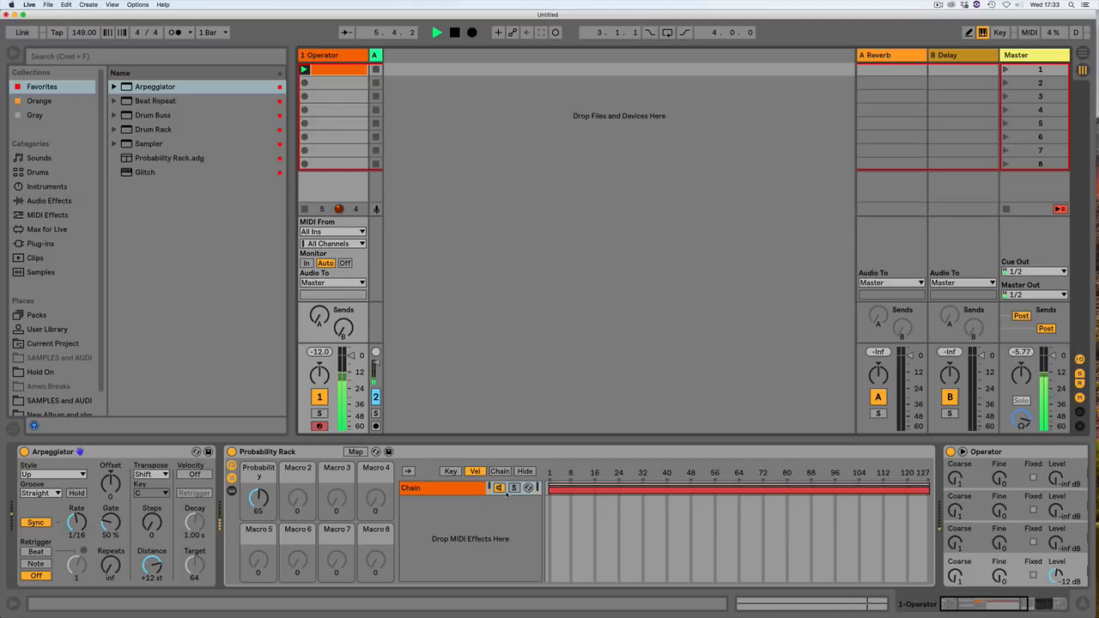
{"action": "left_click", "coordinate": [777, 488]}
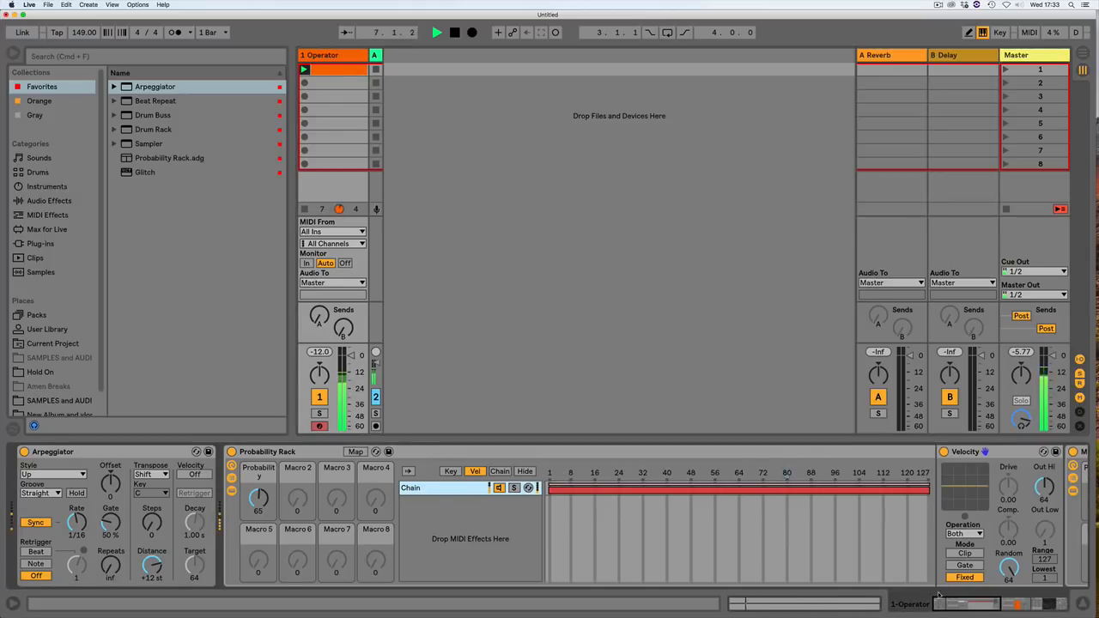
Step: Fold the Probability Rack and stop playback
{"action": "left_click_drag", "start_coordinate": [859, 603], "coordinate": [880, 611]}
{"action": "left_click", "coordinate": [880, 610]}
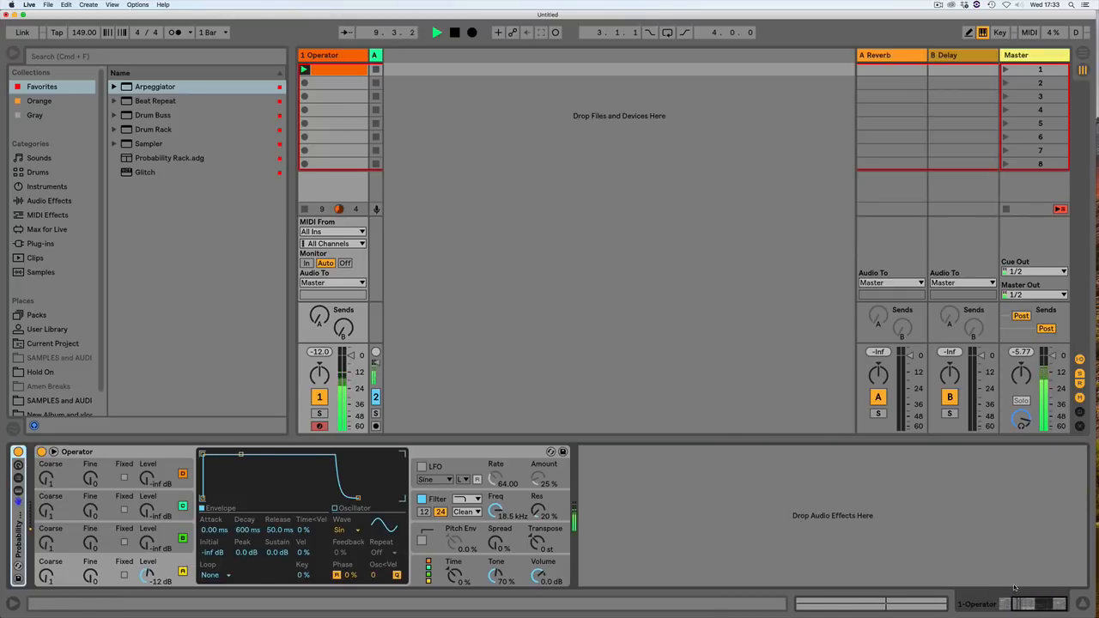
{"action": "scroll", "coordinate": [876, 604], "scroll_direction": "left", "scroll_amount": 5}
{"action": "key", "text": "space"}
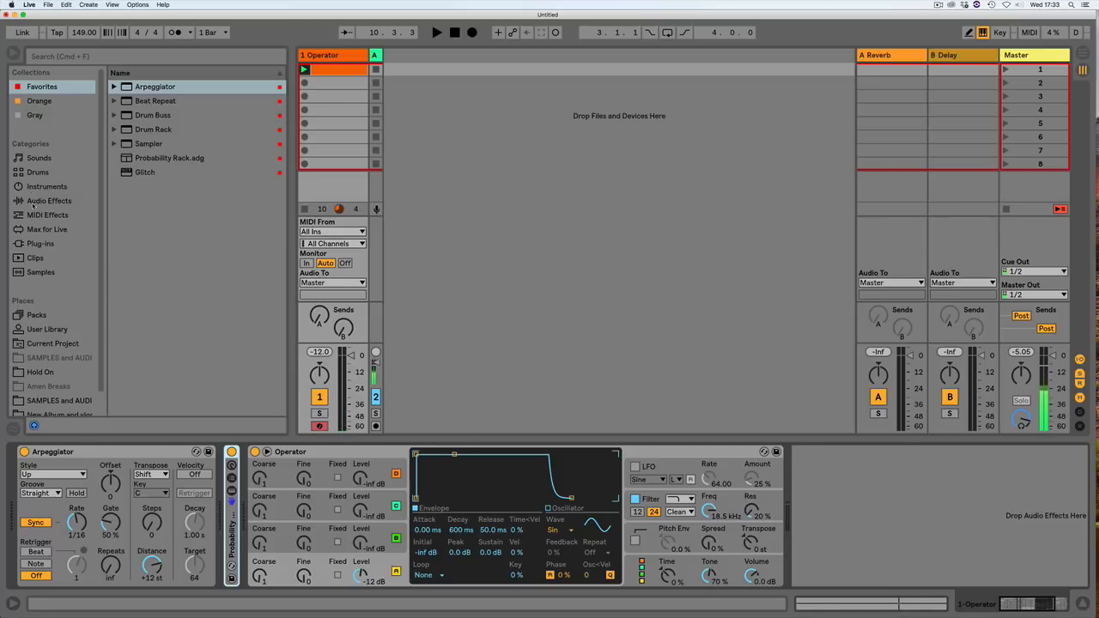
Step: Insert a Velocity MIDI effect between the Probability Rack and Operator with its operation set to Both, and audition the clip
{"action": "left_click", "coordinate": [38, 215]}
{"action": "left_click_drag", "start_coordinate": [137, 188], "coordinate": [259, 498]}
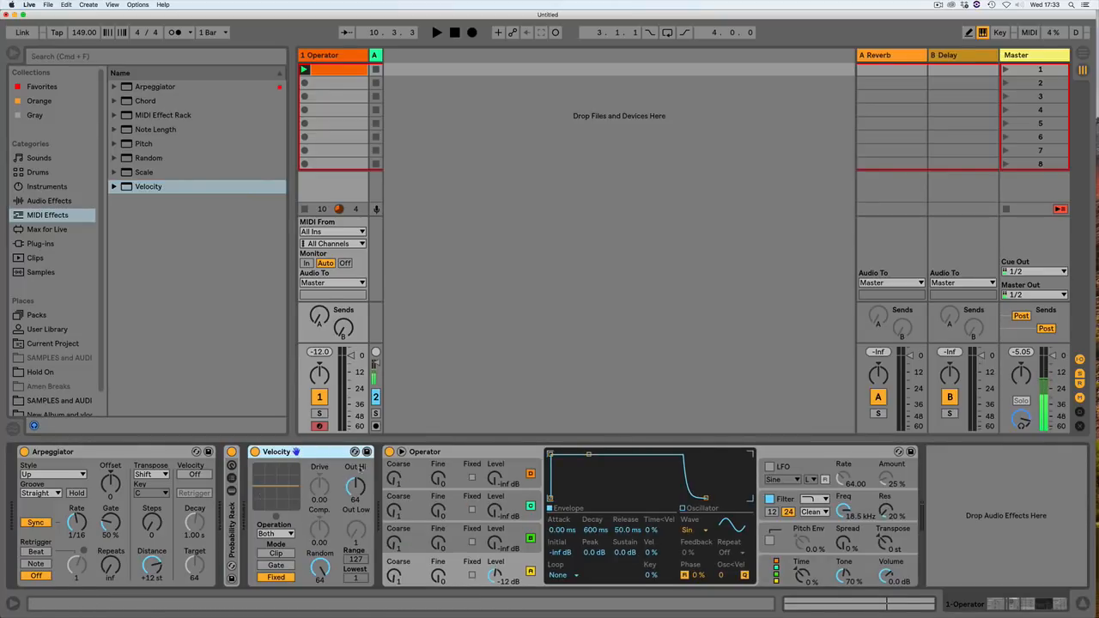
{"action": "left_click", "coordinate": [280, 534]}
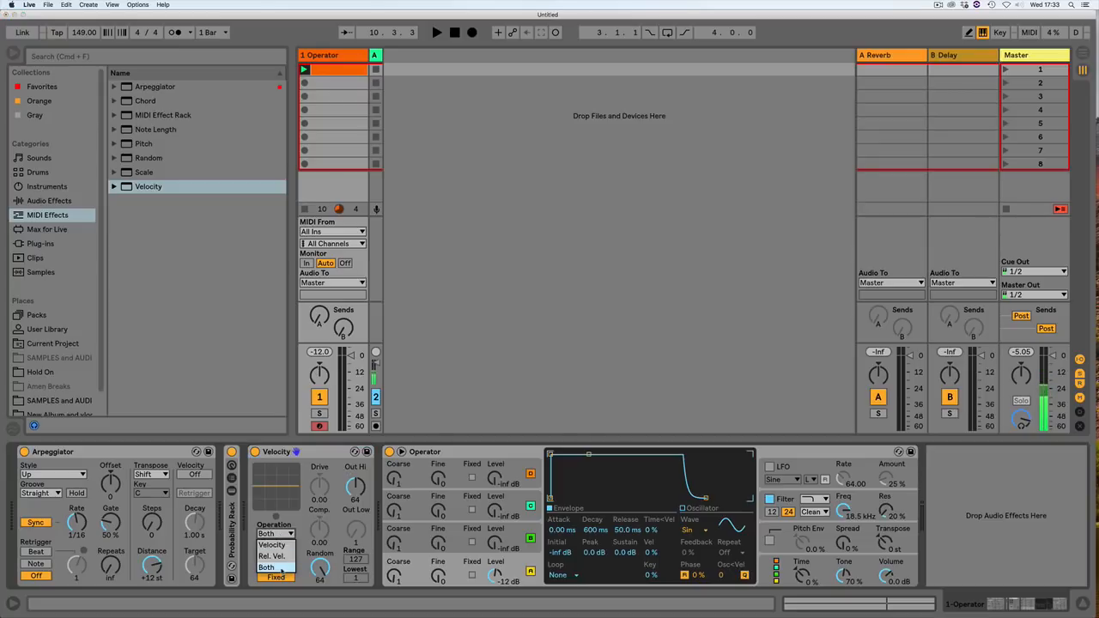
{"action": "left_click", "coordinate": [283, 571]}
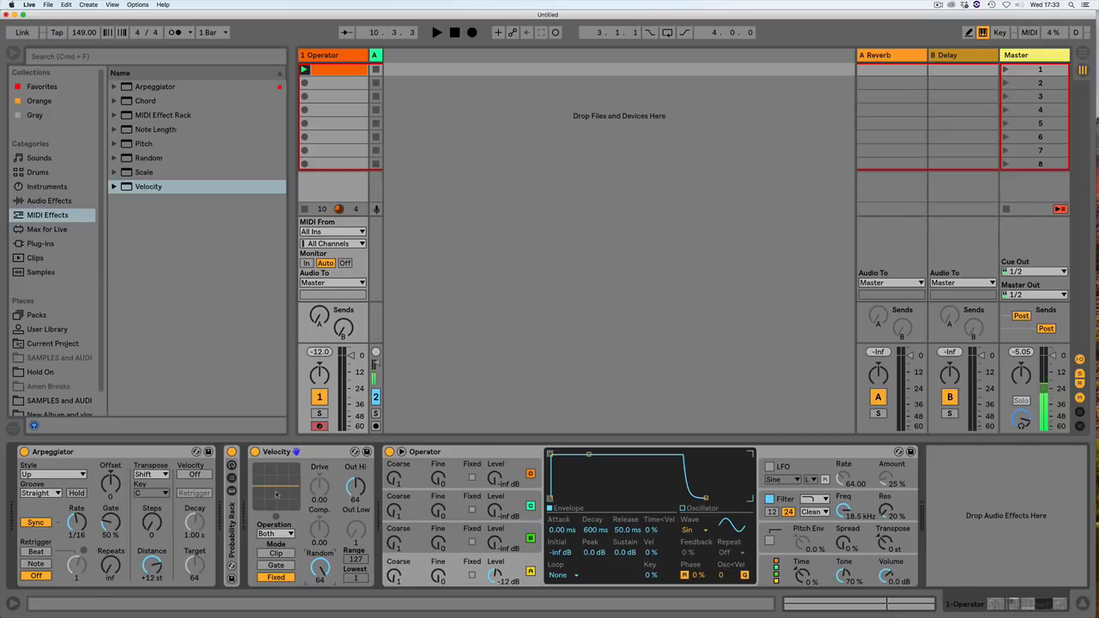
{"action": "right_click", "coordinate": [314, 451]}
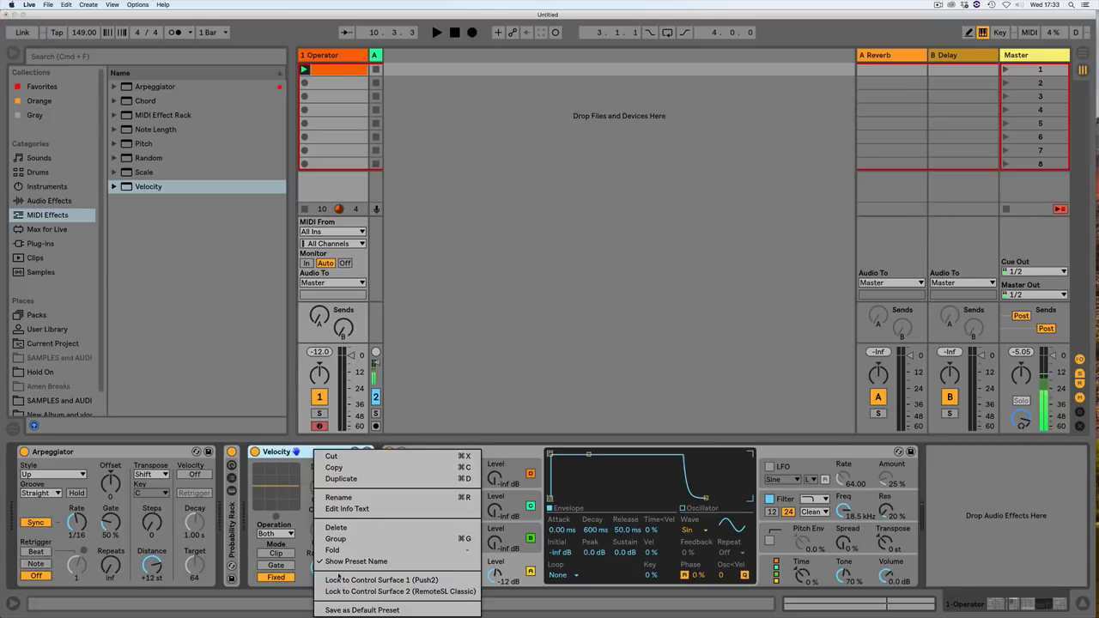
{"action": "left_click", "coordinate": [289, 454]}
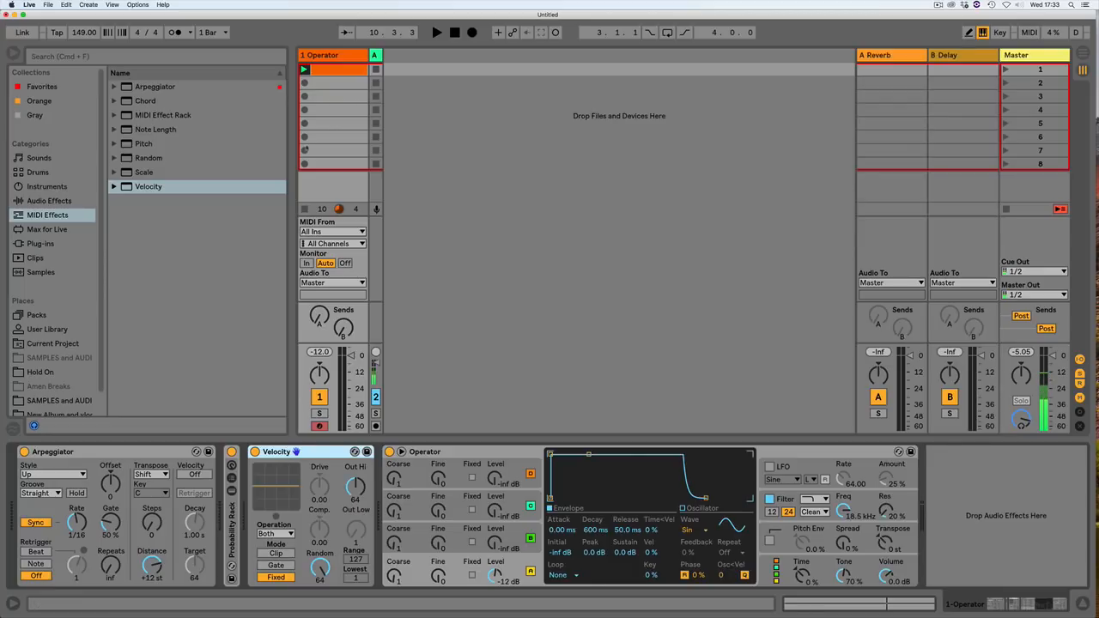
{"action": "left_click", "coordinate": [304, 70]}
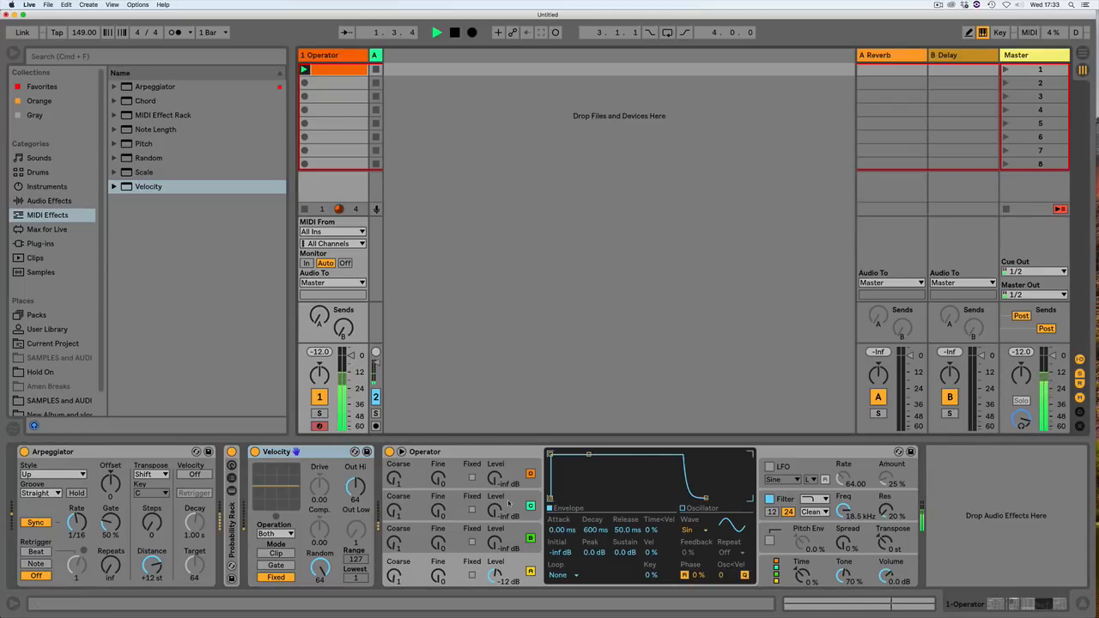
{"action": "key", "text": "space"}
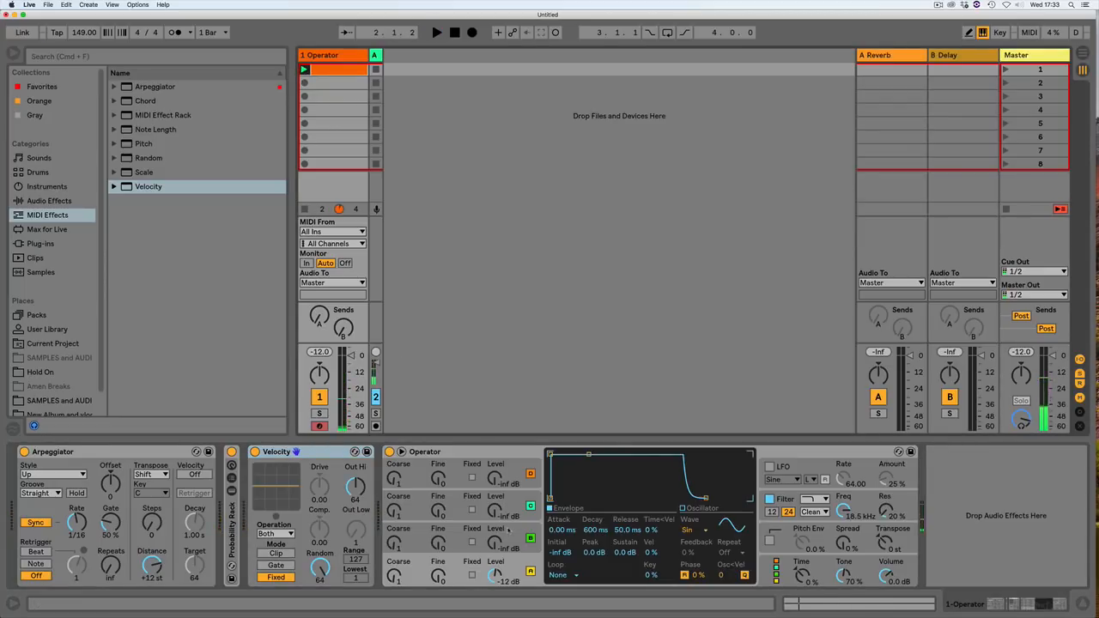
Step: Shape Operator's oscillator A envelope with -inf sustain, 22.8 ms decay and 100% Time<Vel, and play the clip
{"action": "left_click", "coordinate": [491, 458]}
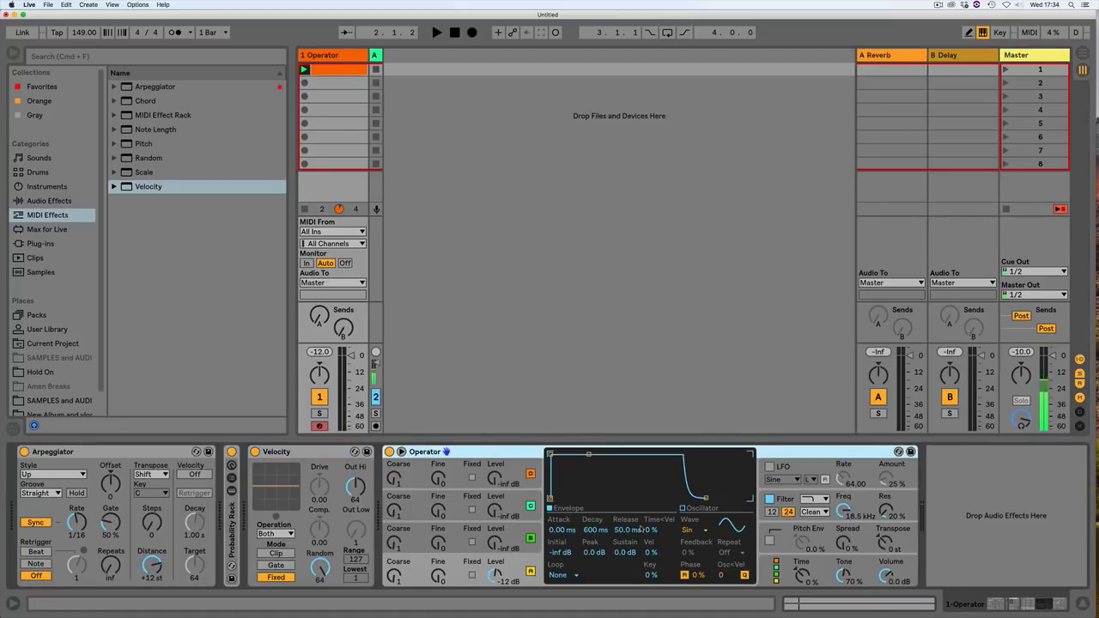
{"action": "left_click_drag", "start_coordinate": [588, 455], "coordinate": [565, 498]}
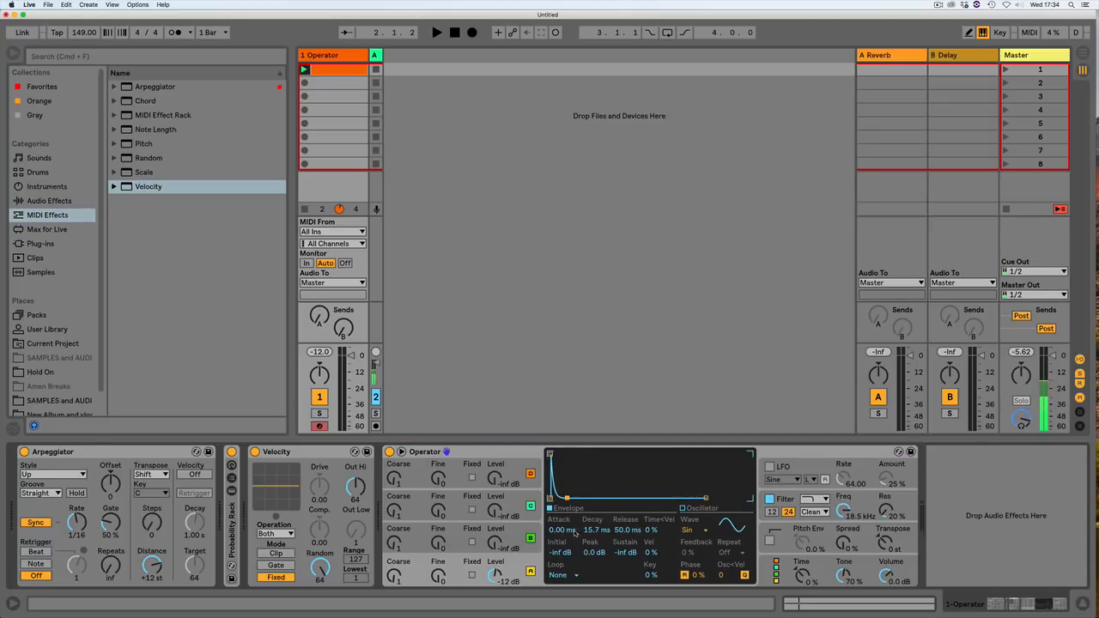
{"action": "left_click_drag", "start_coordinate": [567, 498], "coordinate": [564, 498]}
{"action": "left_click_drag", "start_coordinate": [653, 529], "coordinate": [653, 502]}
{"action": "left_click", "coordinate": [292, 453]}
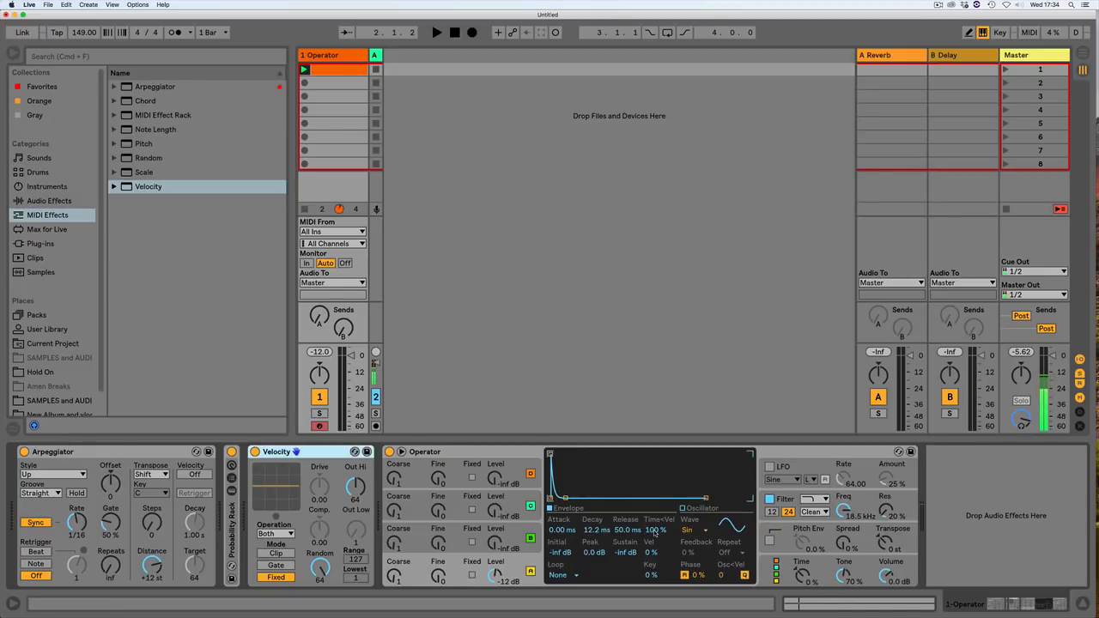
{"action": "left_click_drag", "start_coordinate": [565, 498], "coordinate": [570, 498]}
{"action": "key", "text": "space"}
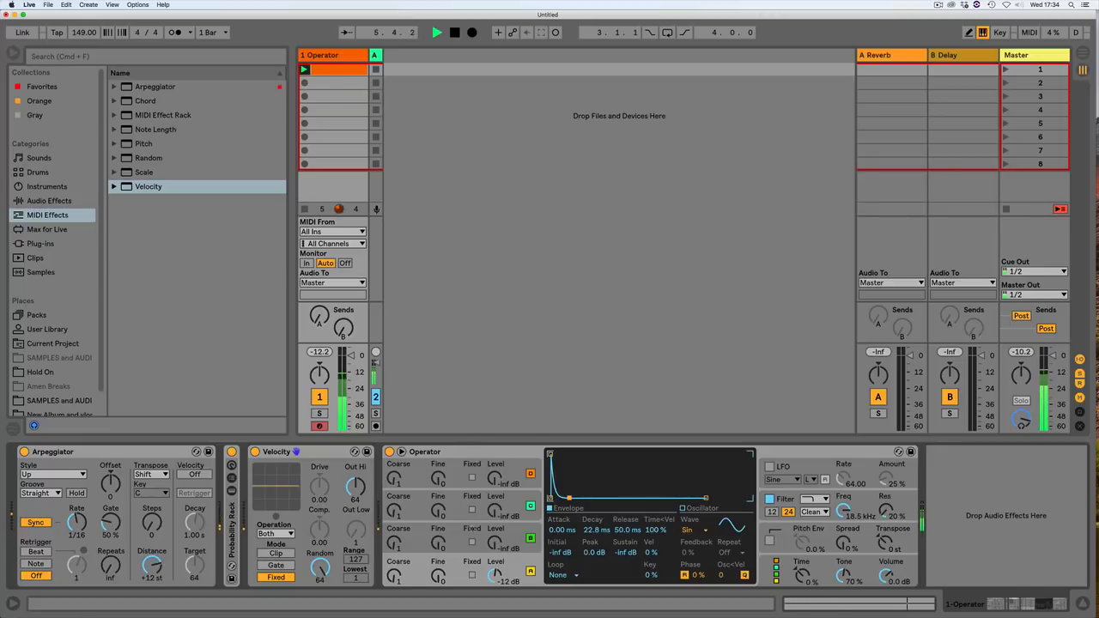
Step: Enable fixed frequency on all four Operator oscillators and set oscillator A's frequency to 112 Hz
{"action": "left_click", "coordinate": [472, 574]}
{"action": "left_click", "coordinate": [471, 542]}
{"action": "left_click", "coordinate": [472, 478]}
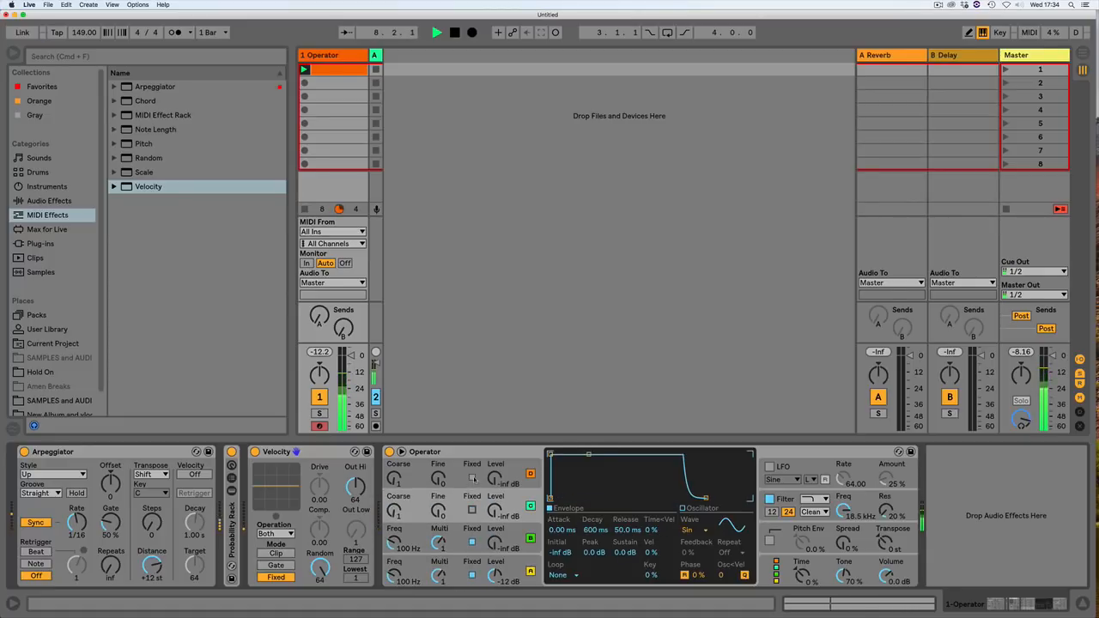
{"action": "left_click", "coordinate": [472, 509]}
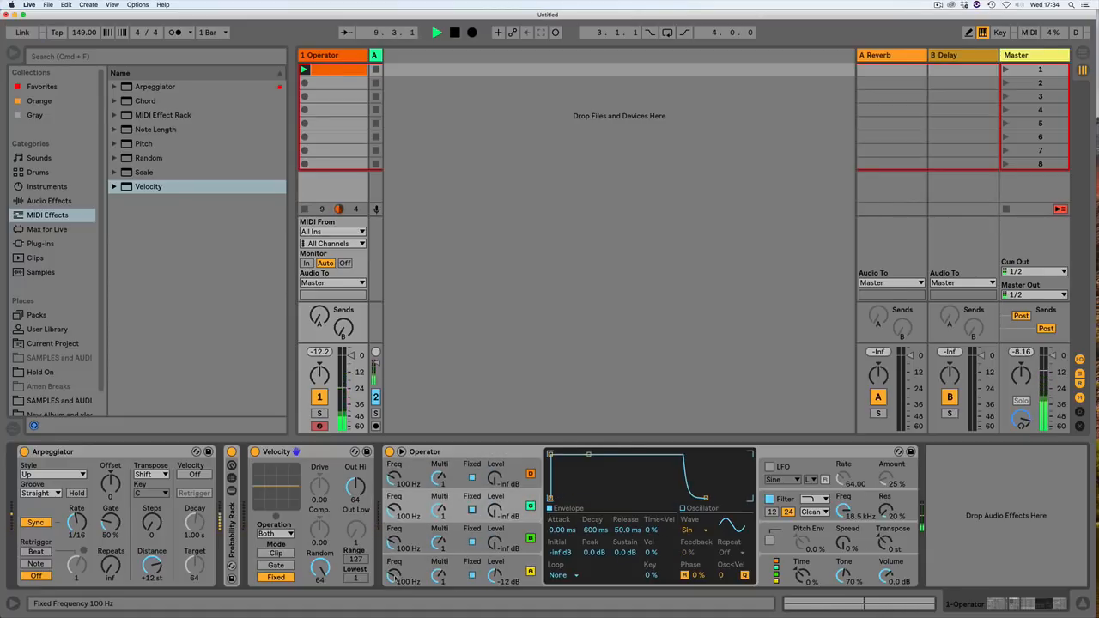
{"action": "left_click_drag", "start_coordinate": [394, 575], "coordinate": [388, 560]}
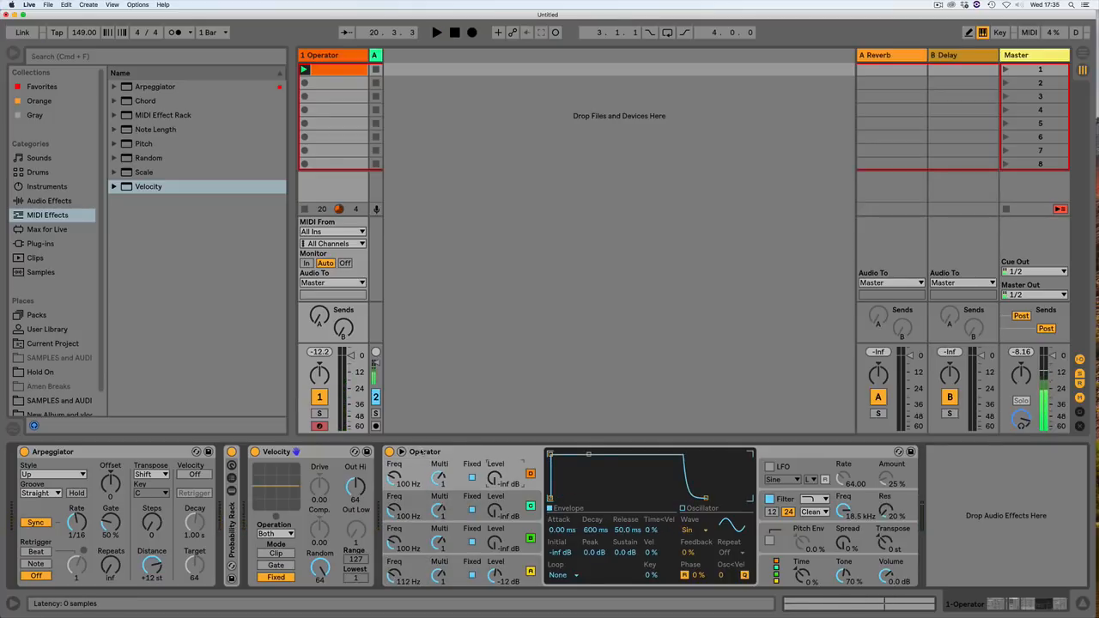
Step: Examine the envelope settings of Operator's four oscillators, ending on oscillator A
{"action": "left_click", "coordinate": [511, 517]}
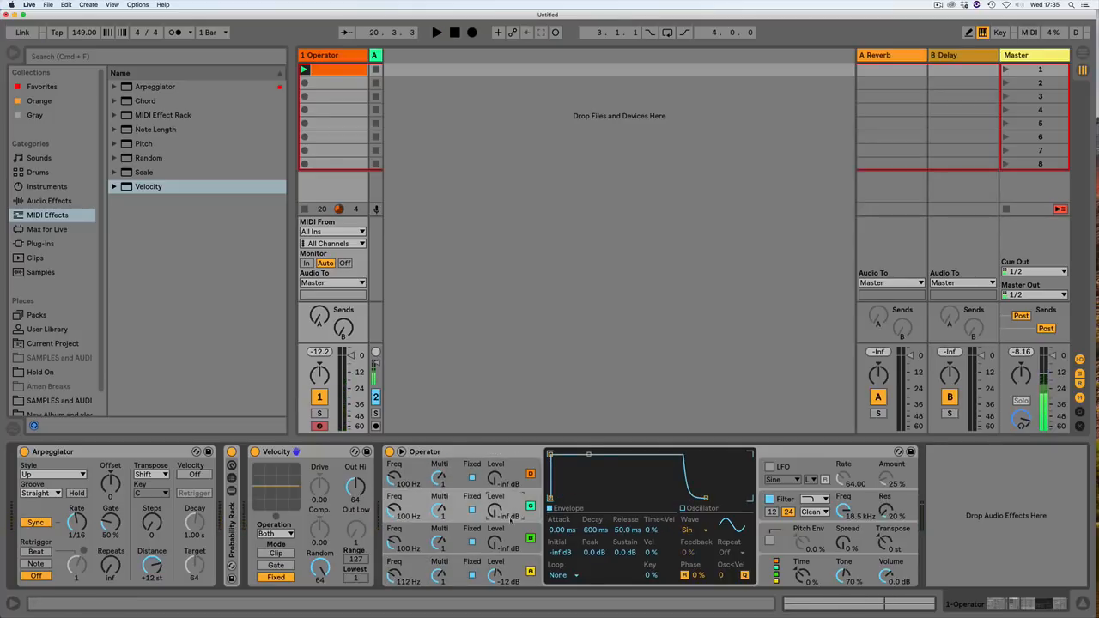
{"action": "left_click", "coordinate": [511, 547]}
{"action": "left_click", "coordinate": [512, 569]}
{"action": "left_click", "coordinate": [513, 544]}
{"action": "left_click", "coordinate": [517, 507]}
{"action": "left_click", "coordinate": [513, 475]}
{"action": "left_click", "coordinate": [513, 507]}
{"action": "left_click", "coordinate": [513, 541]}
{"action": "left_click", "coordinate": [512, 562]}
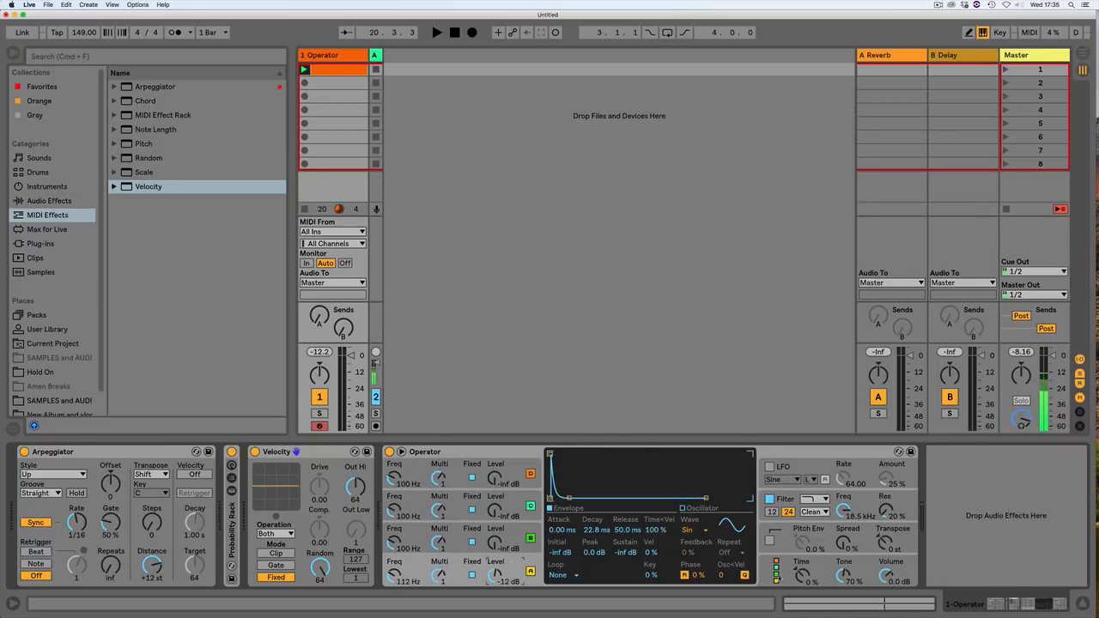
Step: Open Operator's global settings display and look over the available oscillator algorithms
{"action": "left_click", "coordinate": [778, 576]}
{"action": "left_click_drag", "start_coordinate": [680, 466], "coordinate": [556, 465]}
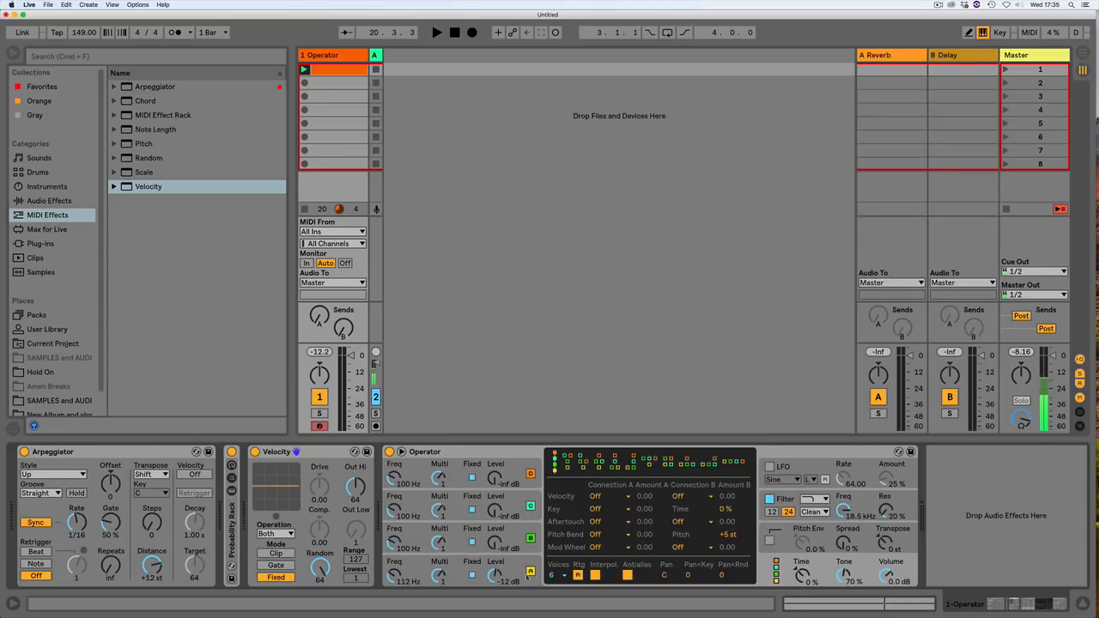
Step: Start playback, then set oscillator A's fixed frequency to 89.7 Hz and its envelope decay to 245 ms
{"action": "left_click", "coordinate": [518, 562]}
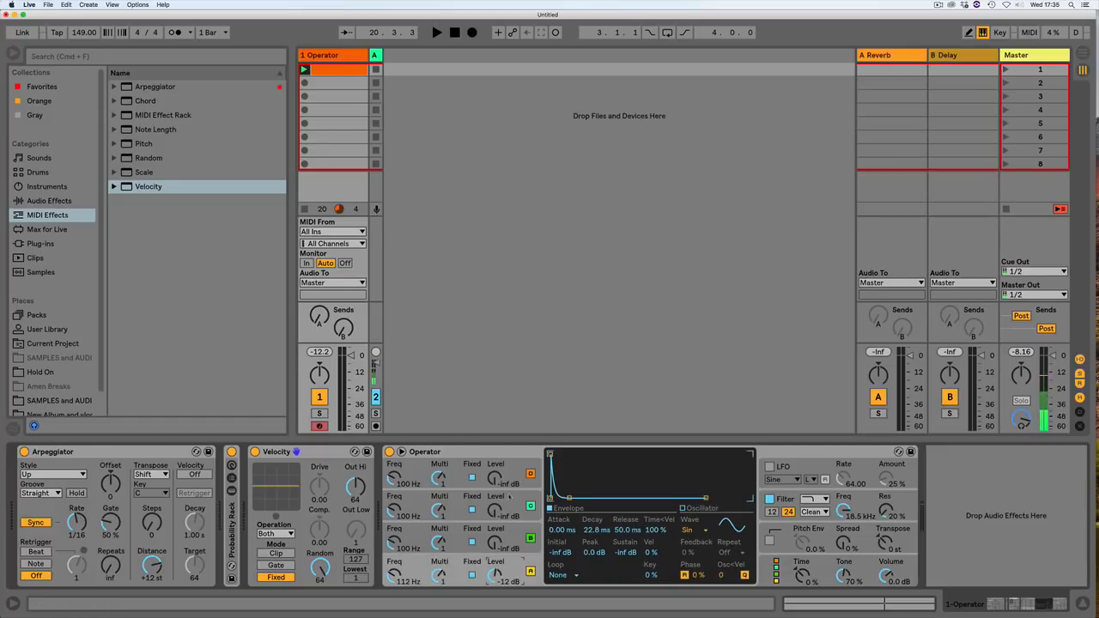
{"action": "left_click", "coordinate": [515, 464]}
{"action": "key", "text": "space"}
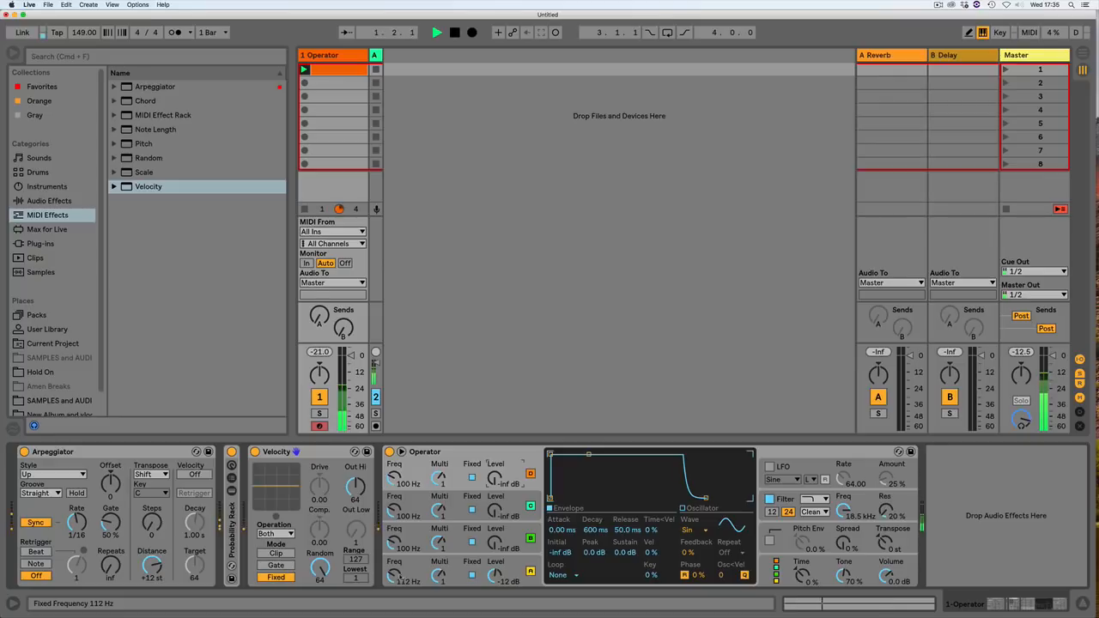
{"action": "left_click_drag", "start_coordinate": [394, 575], "coordinate": [395, 564]}
{"action": "left_click_drag", "start_coordinate": [394, 573], "coordinate": [394, 606]}
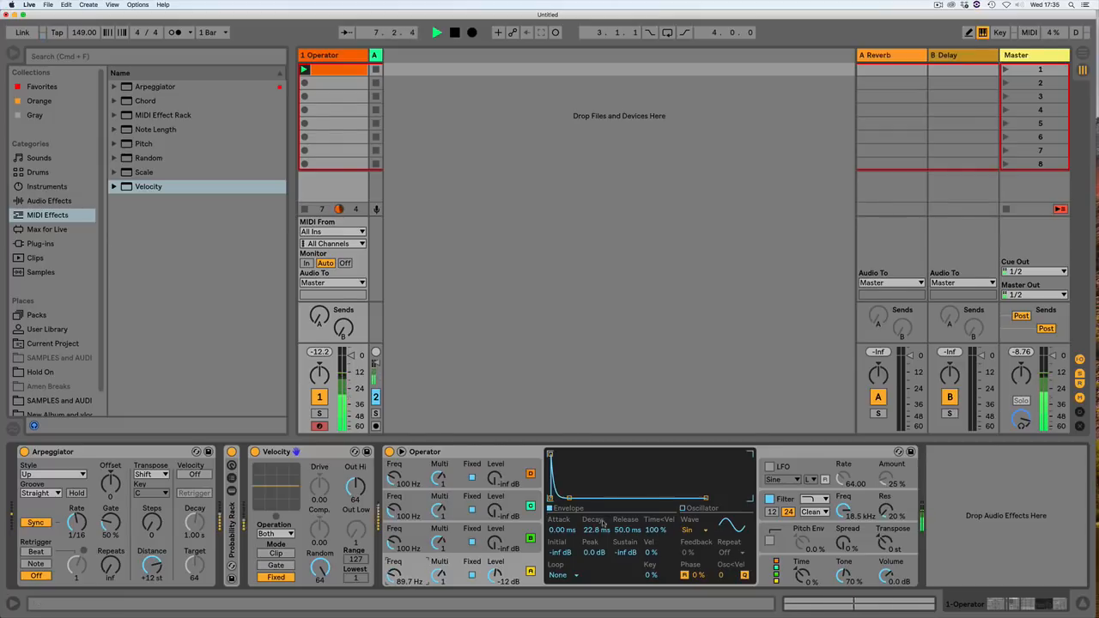
{"action": "left_click_drag", "start_coordinate": [570, 498], "coordinate": [583, 498]}
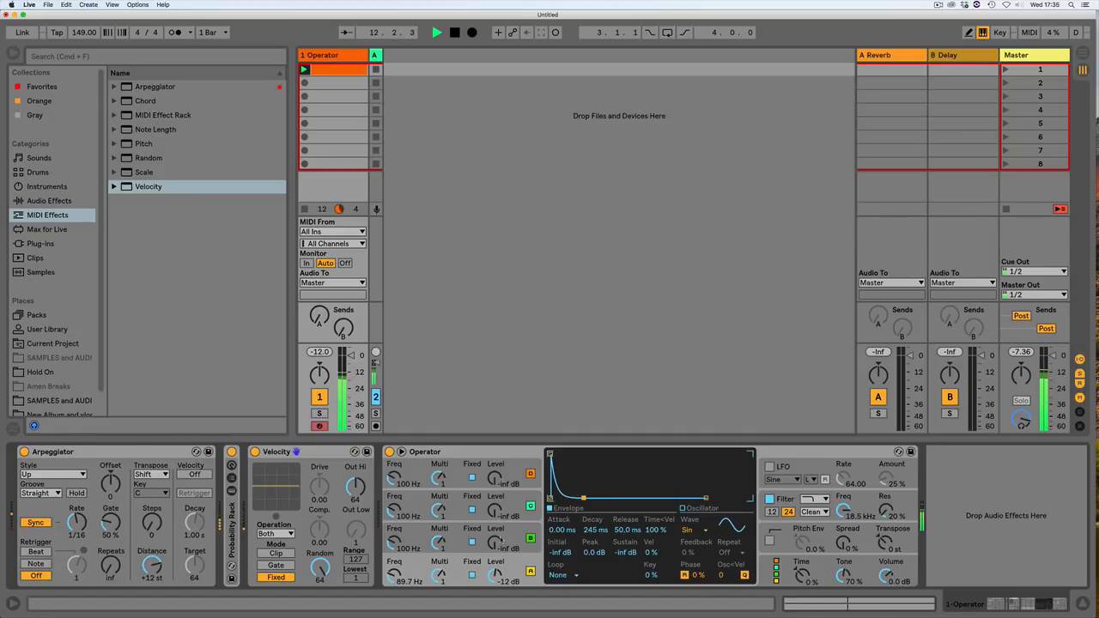
Step: Raise oscillator B's level to 0.0 dB, set its fixed frequency to 102 Hz, and stop playback
{"action": "left_click_drag", "start_coordinate": [494, 546], "coordinate": [489, 515]}
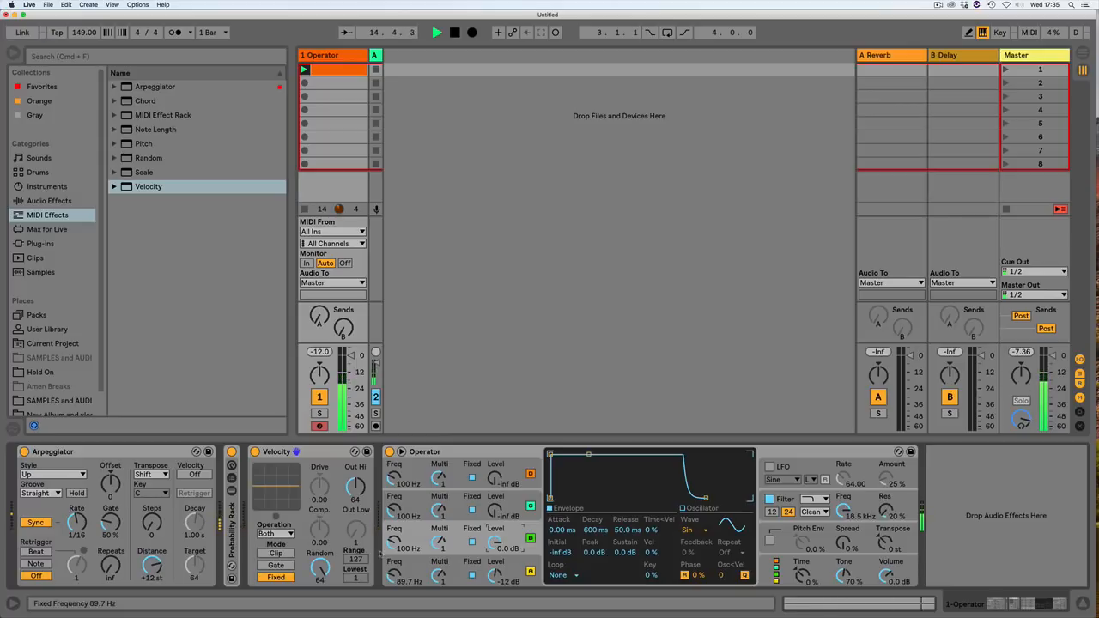
{"action": "left_click_drag", "start_coordinate": [392, 531], "coordinate": [390, 528]}
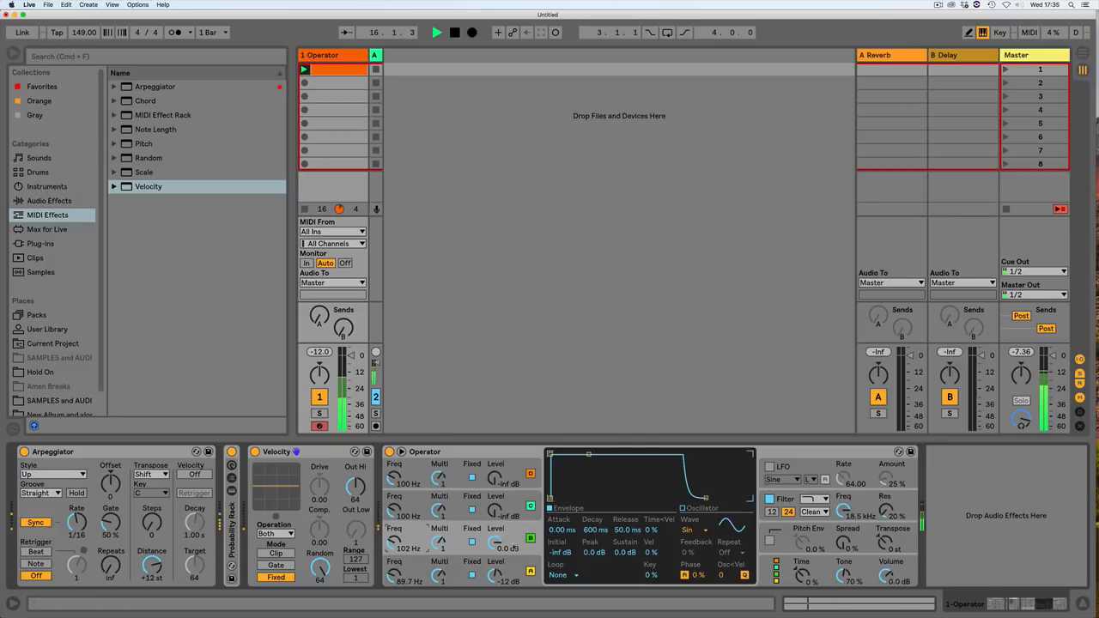
{"action": "key", "text": "space"}
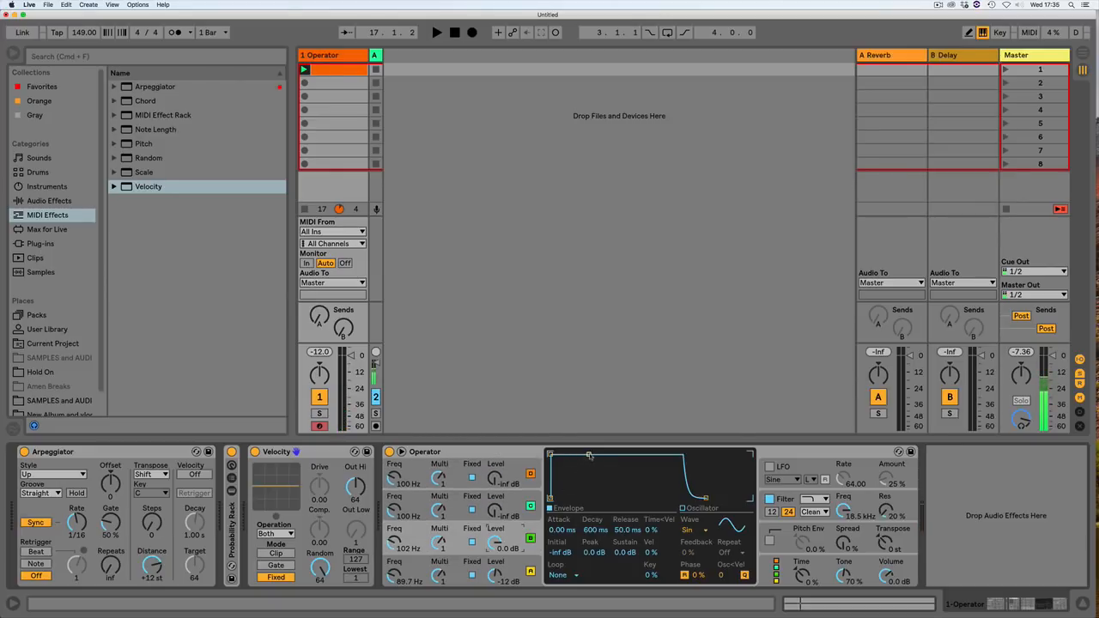
Step: Shape oscillator B's envelope with 33.1 ms decay, -69 dB sustain and -20% Time<Vel
{"action": "left_click_drag", "start_coordinate": [589, 455], "coordinate": [571, 496]}
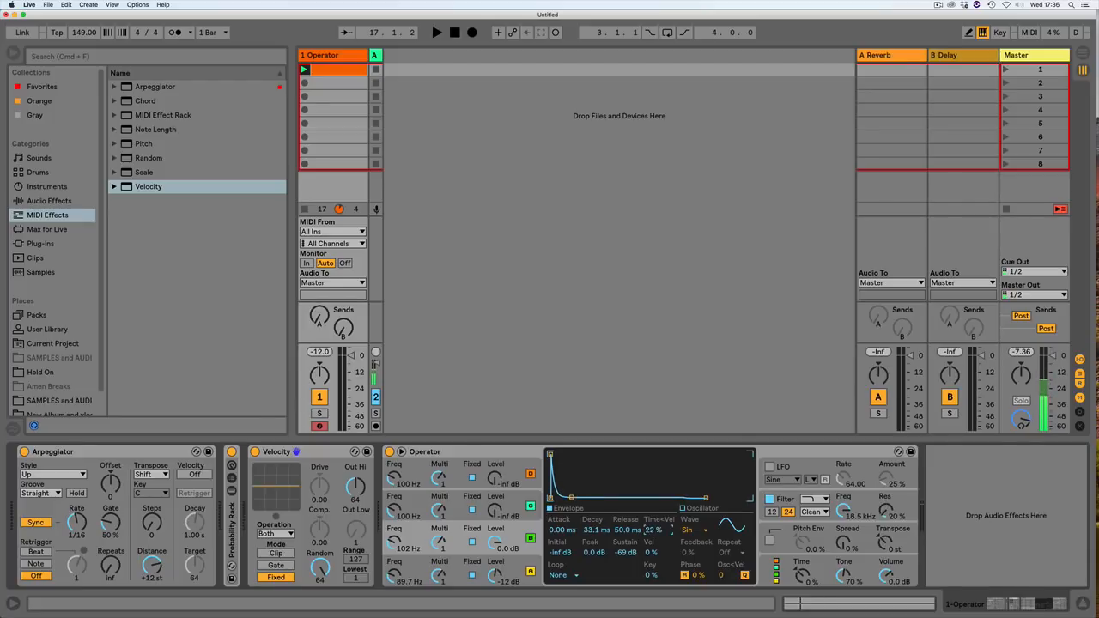
{"action": "left_click_drag", "start_coordinate": [652, 529], "coordinate": [653, 549]}
{"action": "left_click_drag", "start_coordinate": [655, 530], "coordinate": [654, 536]}
Step: During playback, set oscillator B to 126 Hz at about -6 dB and oscillator A's level to -7.9 dB
{"action": "key", "text": "space"}
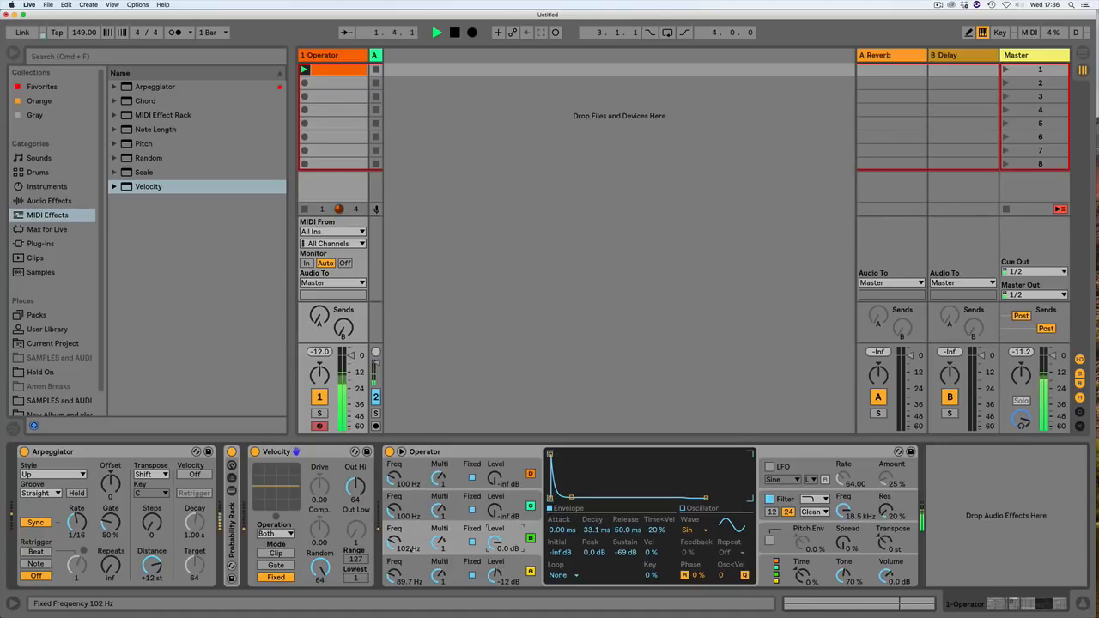
{"action": "scroll", "coordinate": [391, 541], "scroll_direction": "up", "scroll_amount": 1}
{"action": "scroll", "coordinate": [393, 540], "scroll_direction": "up", "scroll_amount": 5}
{"action": "scroll", "coordinate": [495, 573], "scroll_direction": "up", "scroll_amount": 3}
{"action": "scroll", "coordinate": [495, 541], "scroll_direction": "down", "scroll_amount": 3}
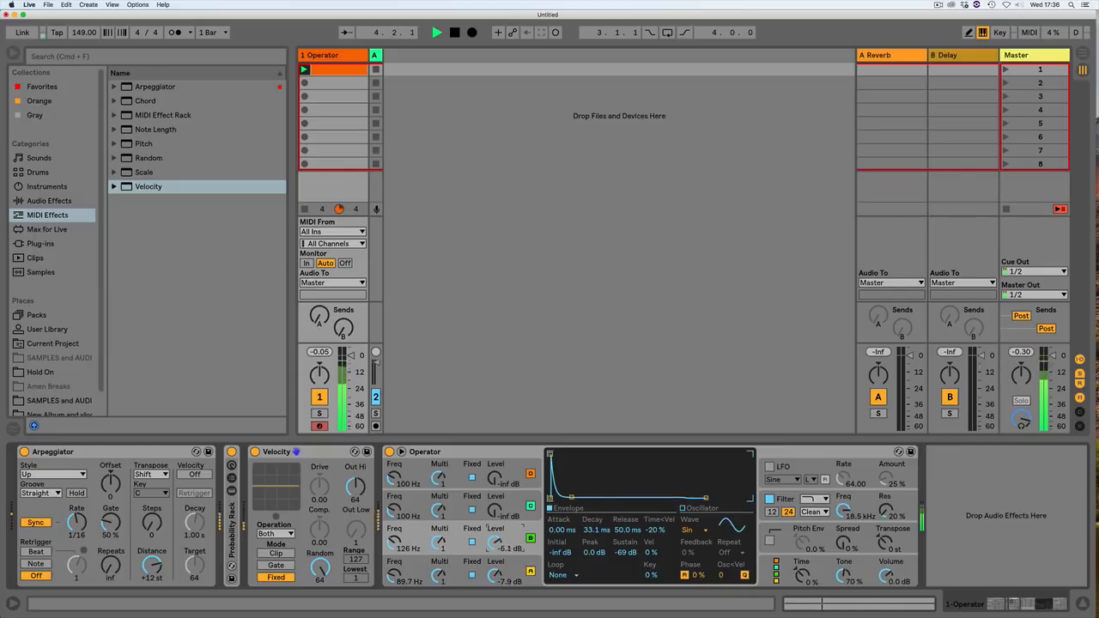
Step: Reshape oscillator B's envelope to 1.08 ms attack, 519 ms decay, -inf sustain, 18.6 ms release and -14% Time<Vel
{"action": "left_click_drag", "start_coordinate": [571, 497], "coordinate": [587, 497]}
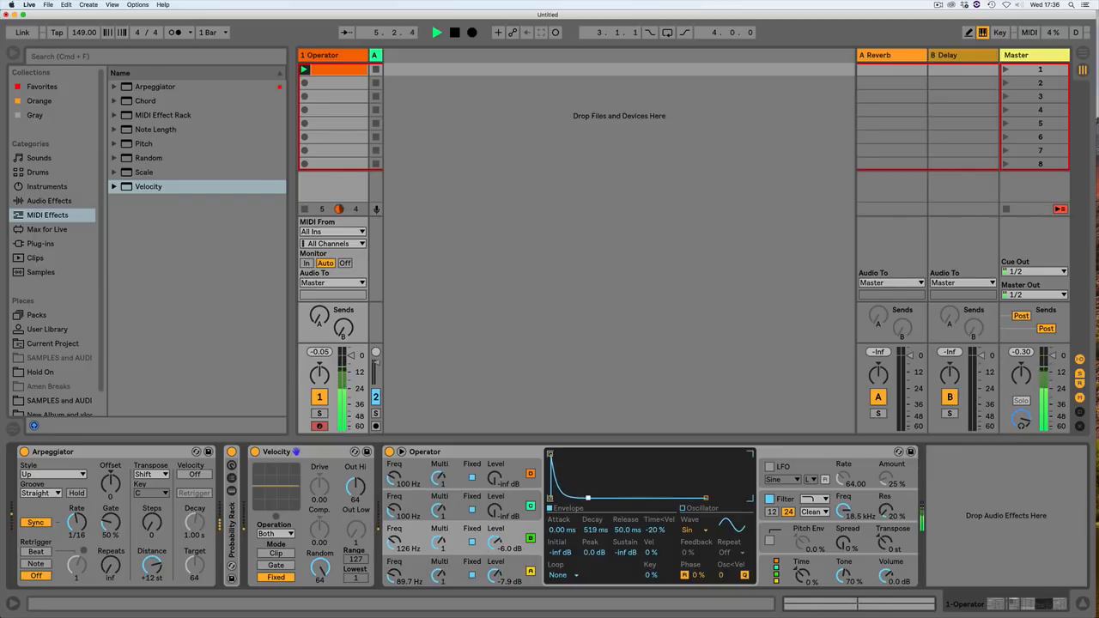
{"action": "scroll", "coordinate": [655, 531], "scroll_direction": "up", "scroll_amount": 3}
{"action": "scroll", "coordinate": [636, 530], "scroll_direction": "down", "scroll_amount": 5}
{"action": "scroll", "coordinate": [556, 529], "scroll_direction": "up", "scroll_amount": 5}
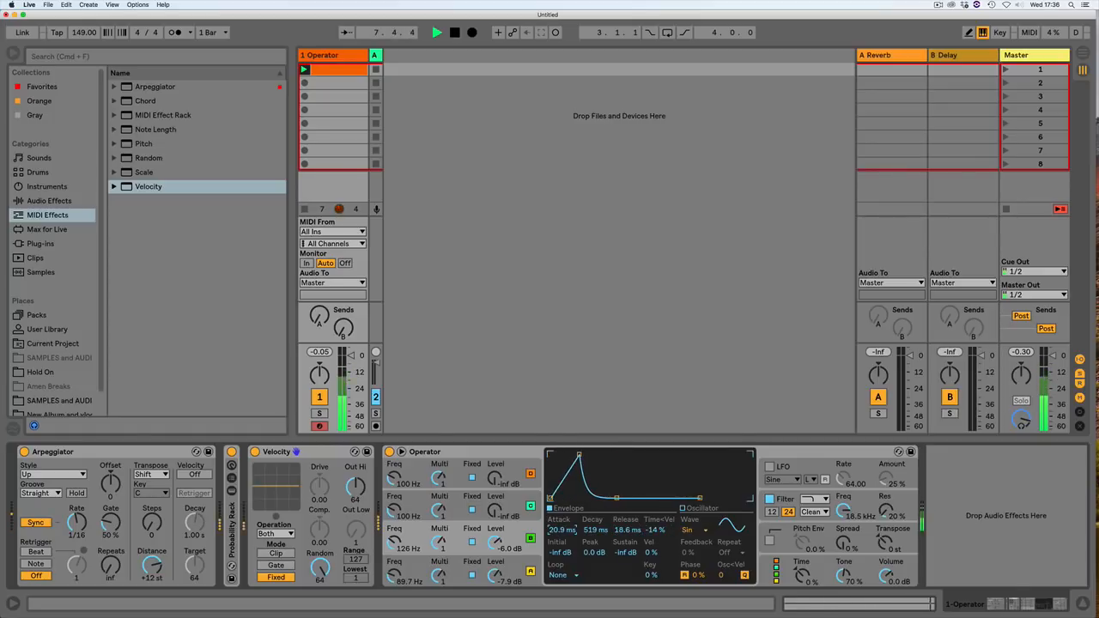
{"action": "scroll", "coordinate": [556, 530], "scroll_direction": "down", "scroll_amount": 6}
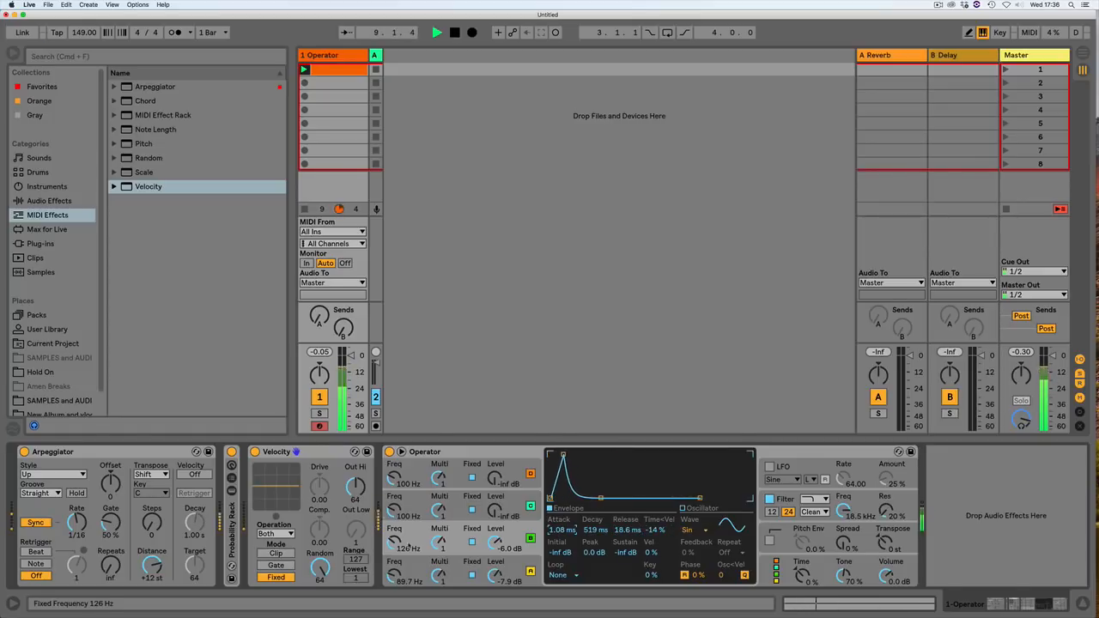
Step: Tune oscillator B to 230 Hz and oscillator A to 91.6 Hz, then stop playback
{"action": "scroll", "coordinate": [393, 541], "scroll_direction": "up", "scroll_amount": 5}
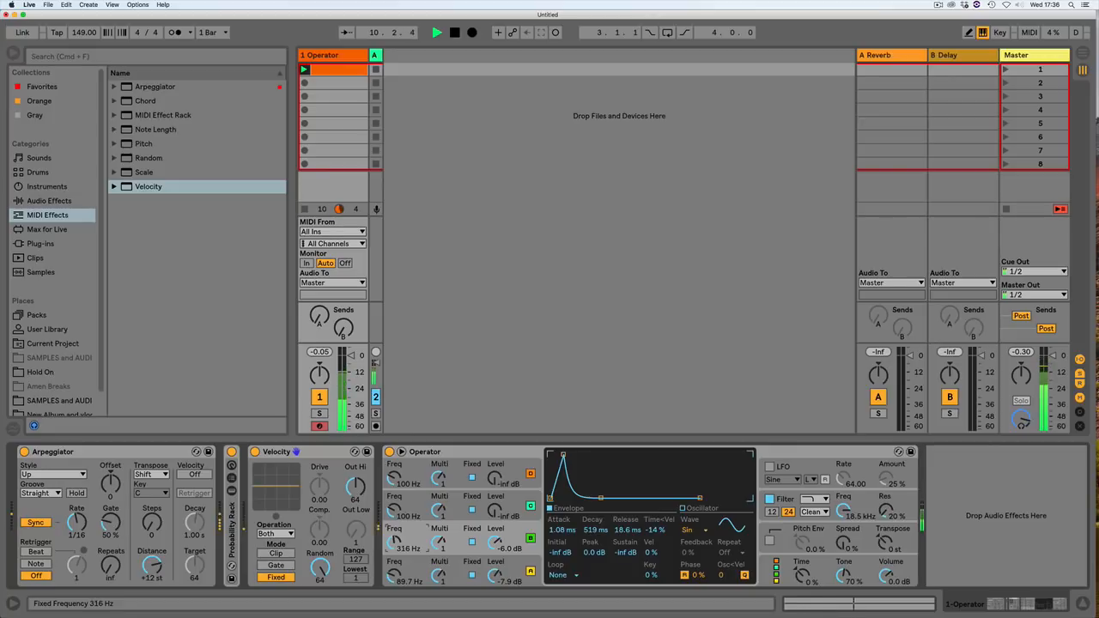
{"action": "scroll", "coordinate": [392, 539], "scroll_direction": "down", "scroll_amount": 3}
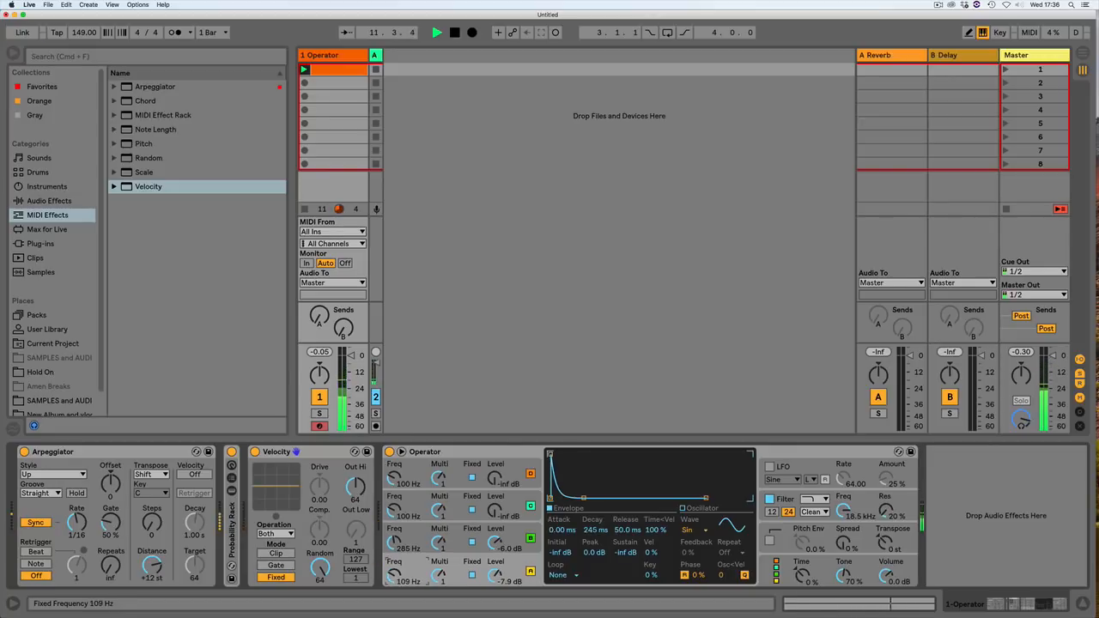
{"action": "scroll", "coordinate": [393, 573], "scroll_direction": "up", "scroll_amount": 2}
{"action": "scroll", "coordinate": [393, 541], "scroll_direction": "down", "scroll_amount": 3}
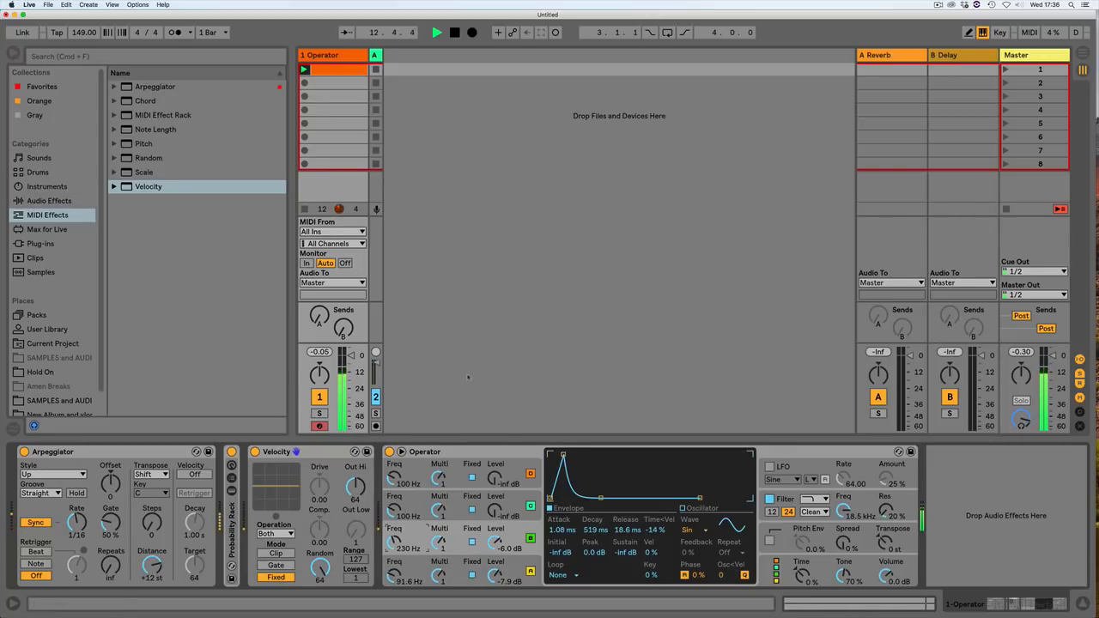
{"action": "key", "text": "space"}
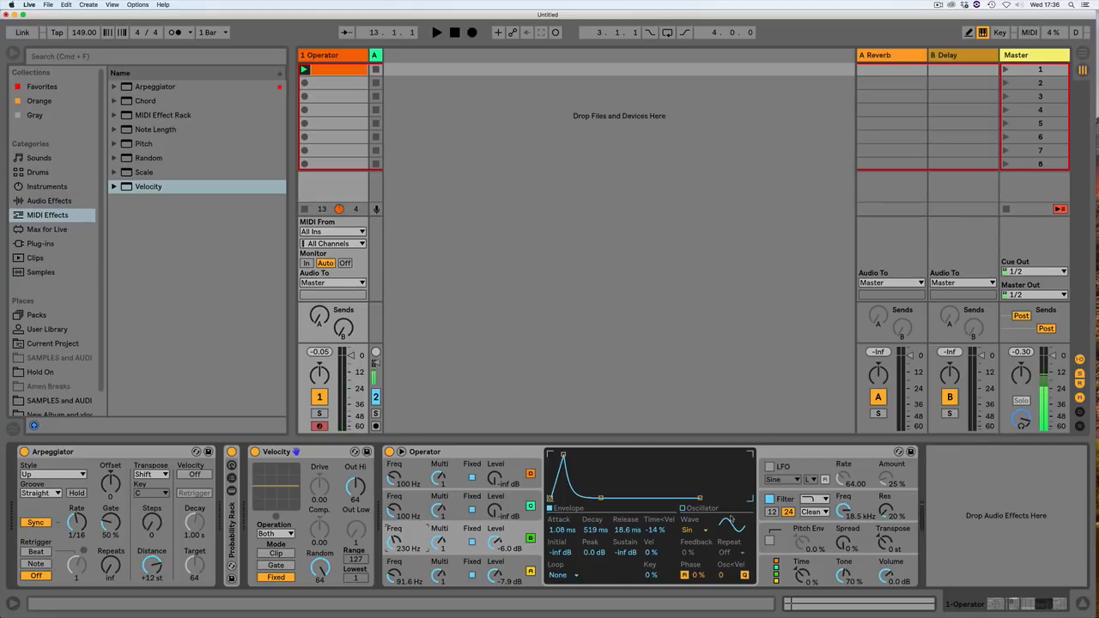
Step: Set oscillator B's level velocity sensitivity (Vel) to -16% and show the Info View
{"action": "left_click", "coordinate": [795, 464]}
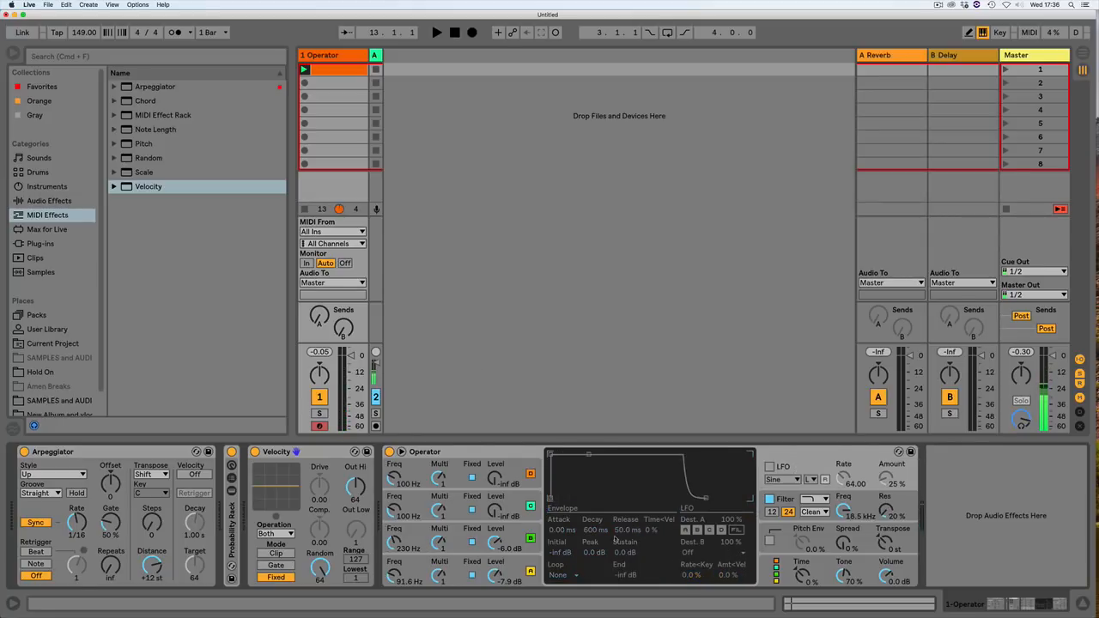
{"action": "left_click", "coordinate": [526, 534]}
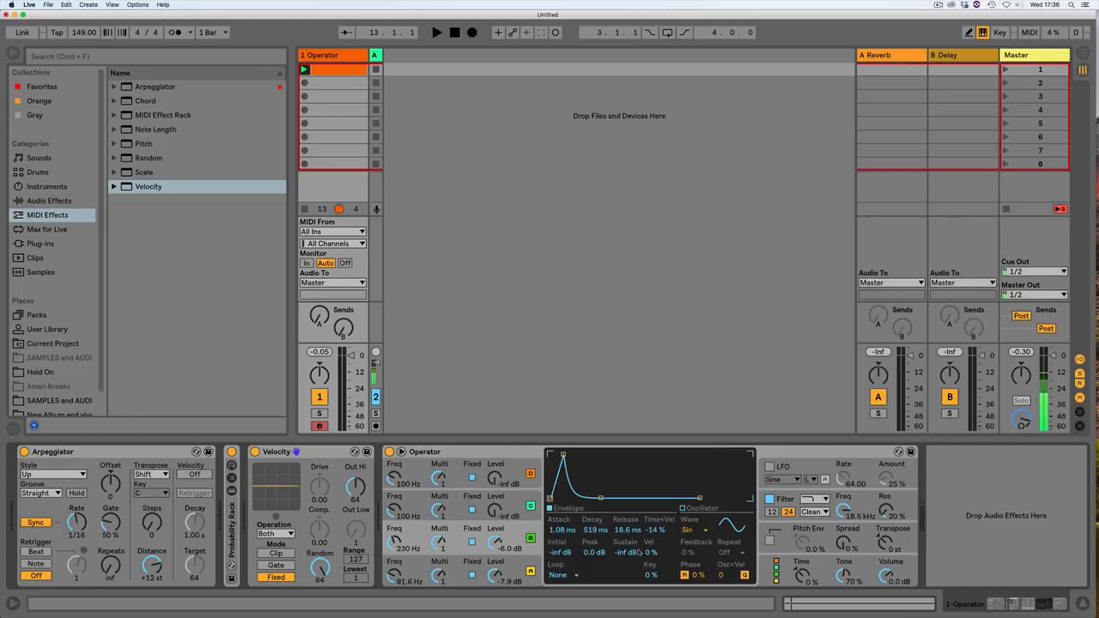
{"action": "left_click_drag", "start_coordinate": [653, 552], "coordinate": [653, 565]}
{"action": "left_click", "coordinate": [13, 604]}
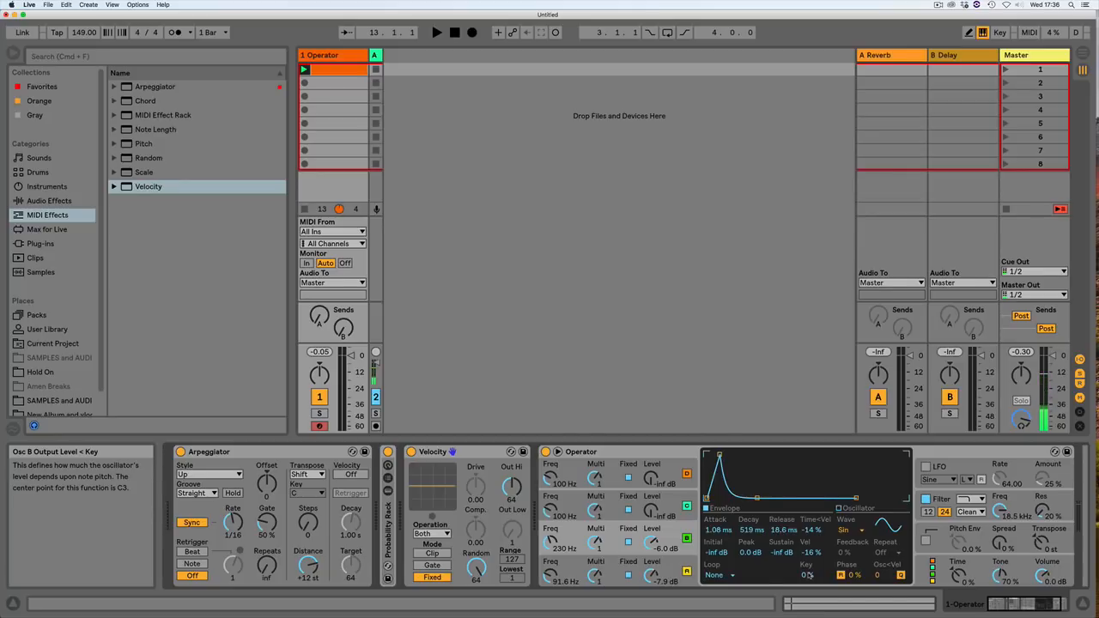
Step: Enable Operator's LFO, toggle its oscillator D destination, and set its waveform to S&H
{"action": "left_click", "coordinate": [962, 468]}
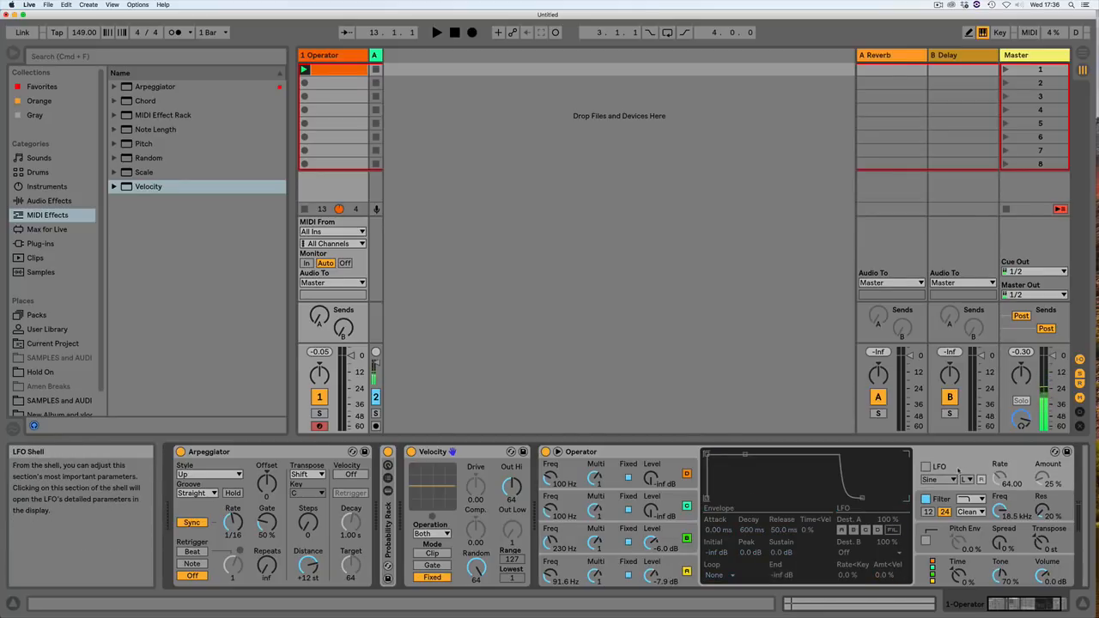
{"action": "left_click", "coordinate": [926, 467]}
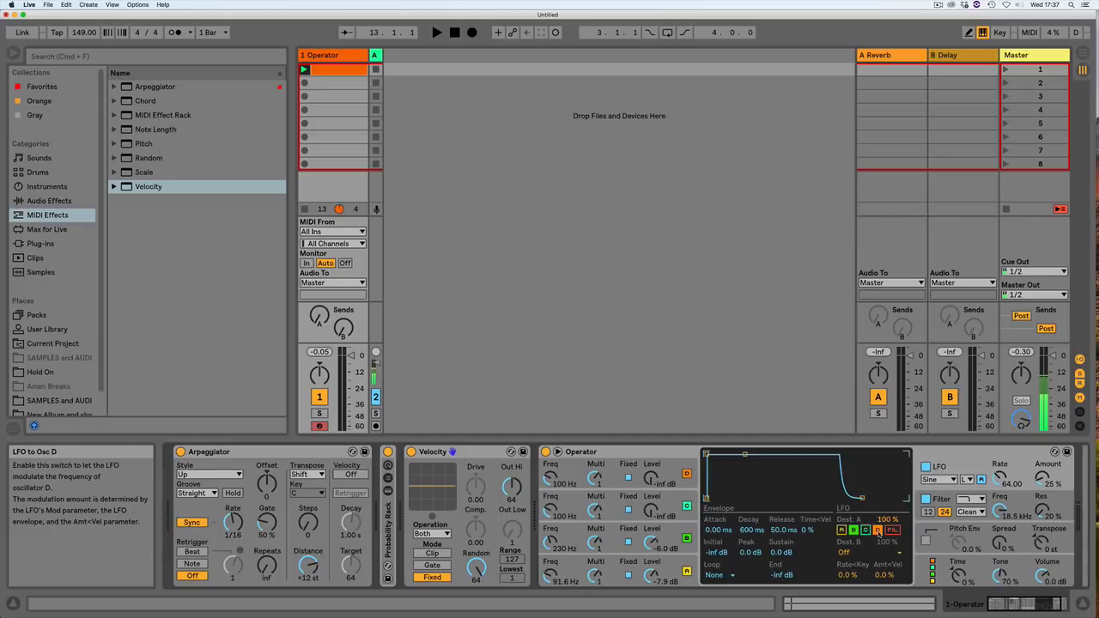
{"action": "left_click", "coordinate": [877, 530]}
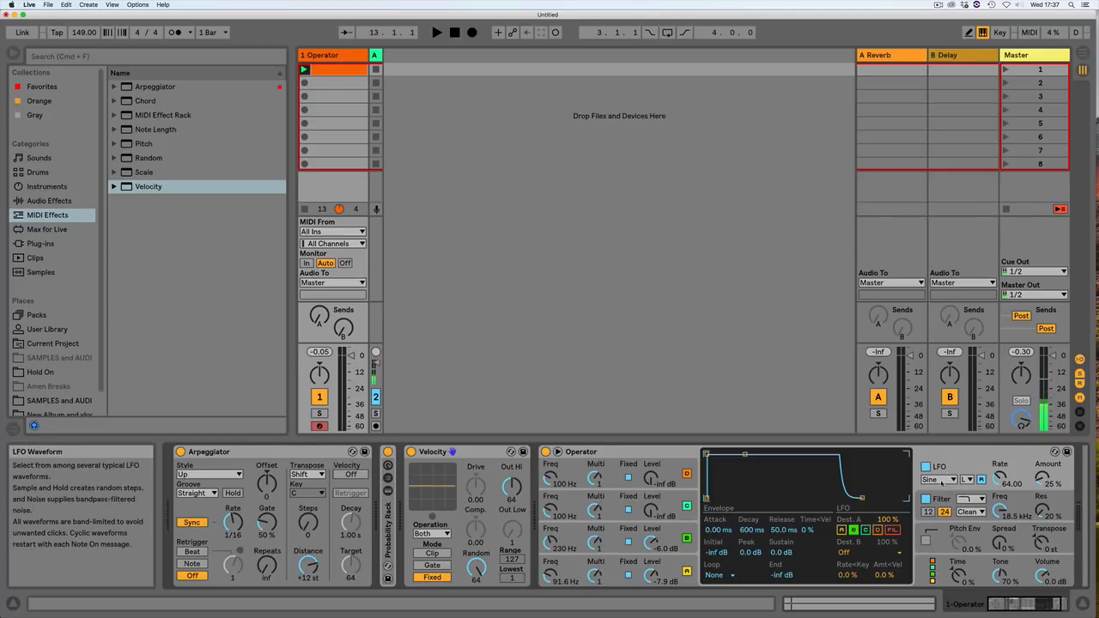
{"action": "left_click", "coordinate": [940, 479]}
{"action": "left_click", "coordinate": [945, 547]}
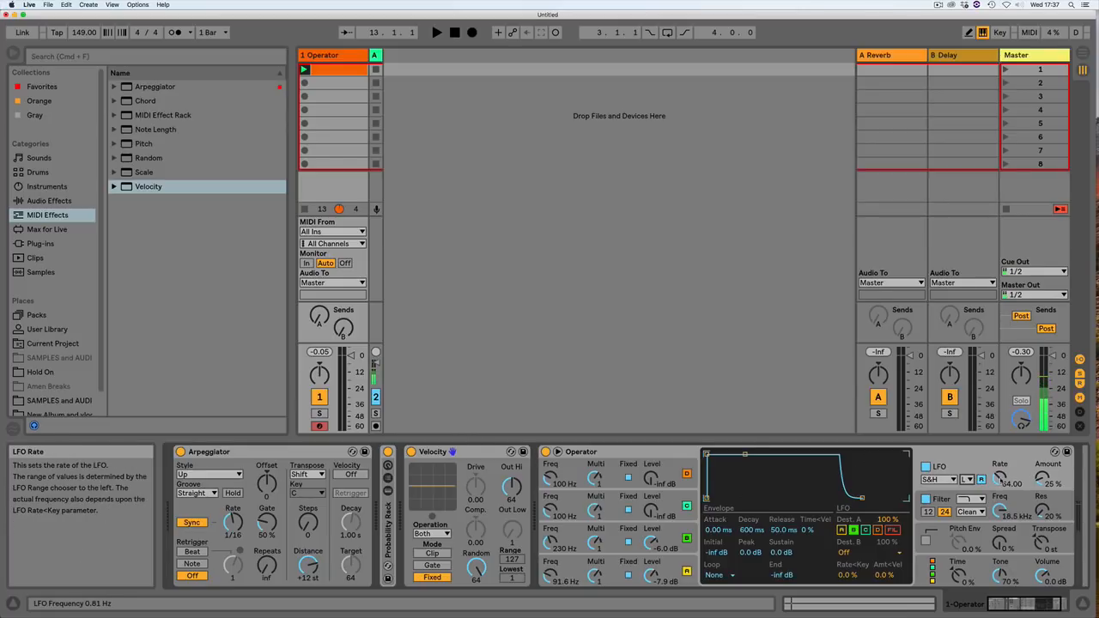
Step: Set the LFO rate to 0.00 and its amount to 100%, then start playback
{"action": "left_click_drag", "start_coordinate": [1000, 478], "coordinate": [999, 516]}
{"action": "left_click_drag", "start_coordinate": [1042, 484], "coordinate": [1042, 434]}
{"action": "key", "text": "space"}
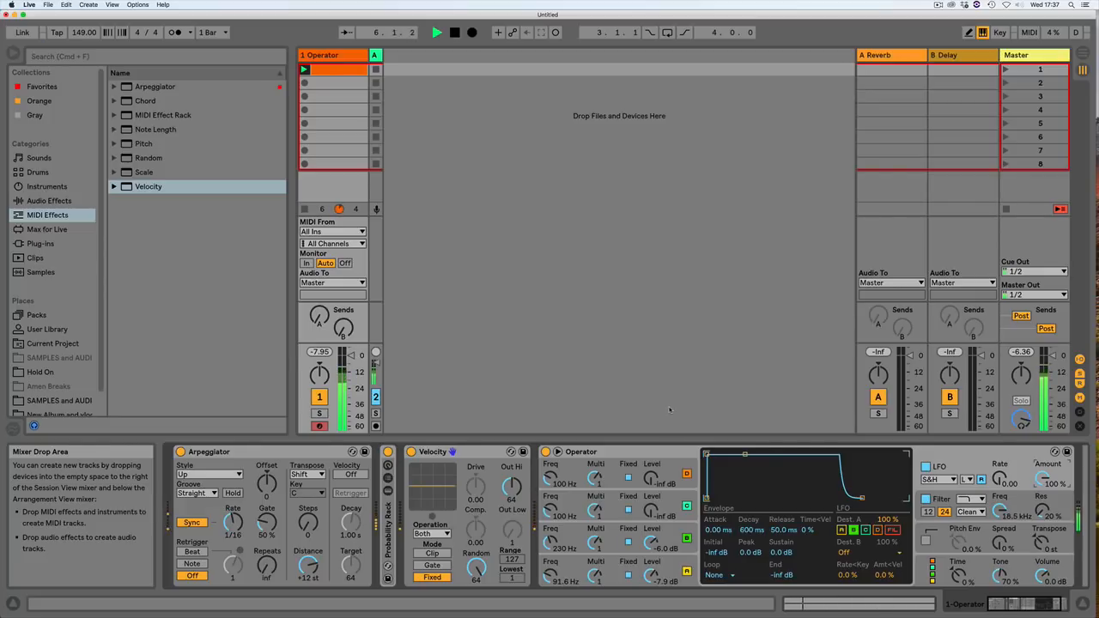
Step: Give oscillator B's envelope 0.00 ms attack, 216 ms decay and 13% Time<Vel, and hide the Info View
{"action": "left_click", "coordinate": [656, 547]}
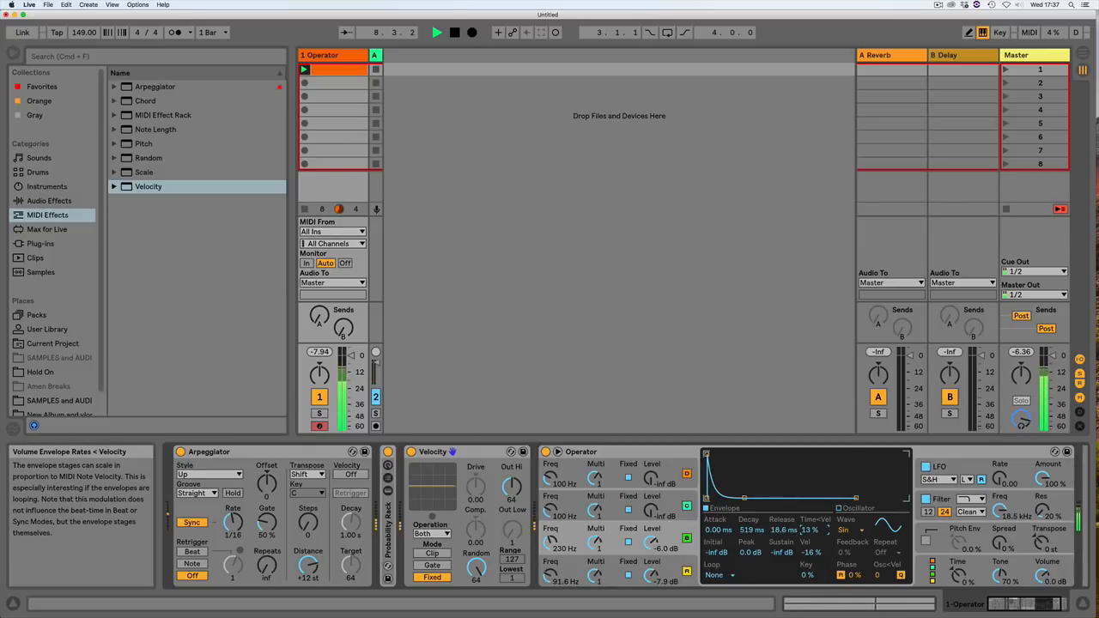
{"action": "left_click_drag", "start_coordinate": [744, 498], "coordinate": [735, 500]}
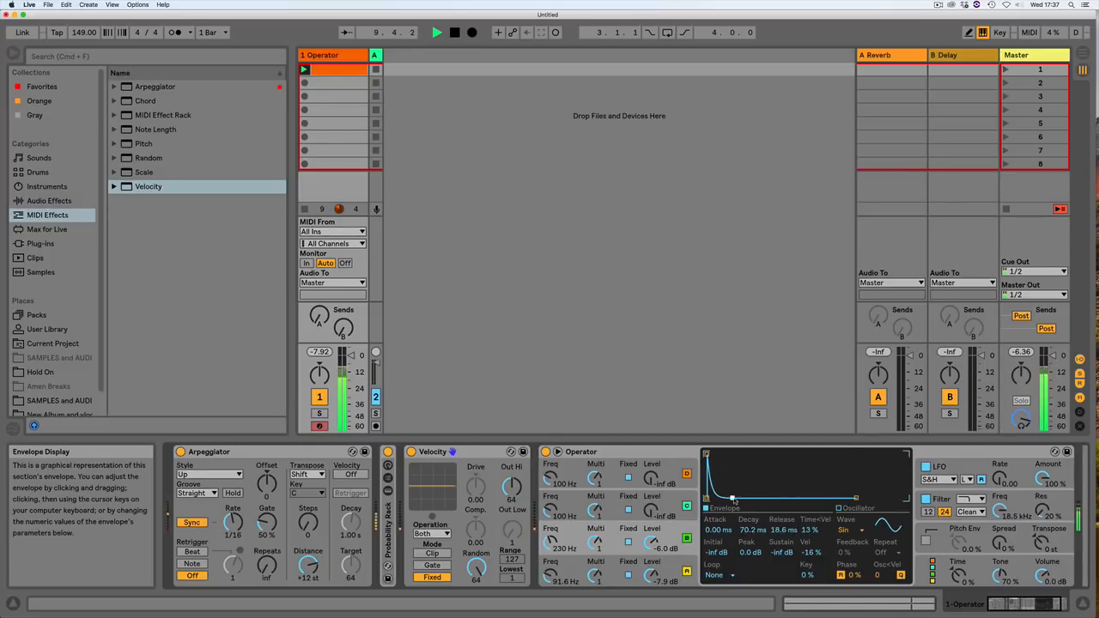
{"action": "left_click", "coordinate": [1050, 604]}
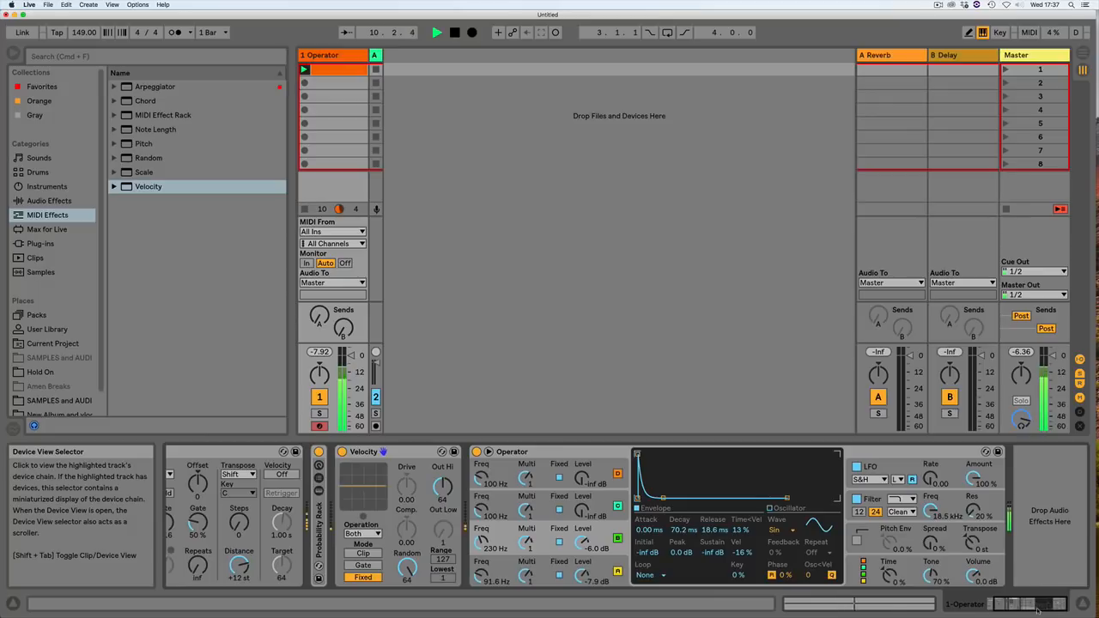
{"action": "left_click", "coordinate": [13, 604]}
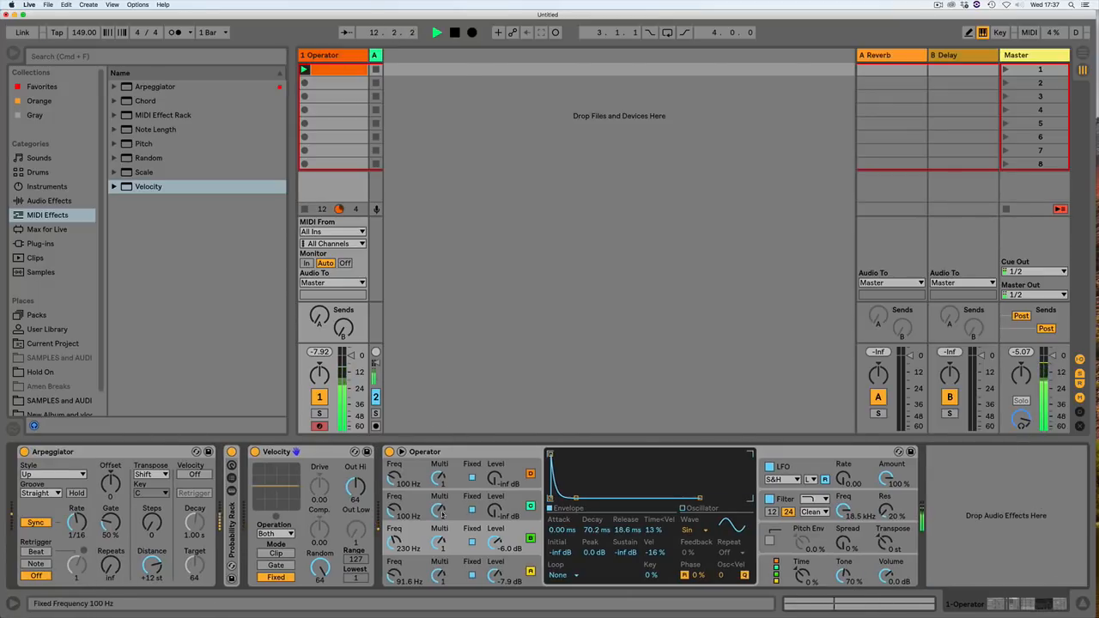
{"action": "left_click_drag", "start_coordinate": [575, 498], "coordinate": [583, 498]}
Step: Set oscillator A to 310 Hz with a 0.1 multiplier and oscillator B to 327 Hz with a multiplier of 1
{"action": "left_click_drag", "start_coordinate": [395, 576], "coordinate": [394, 574]}
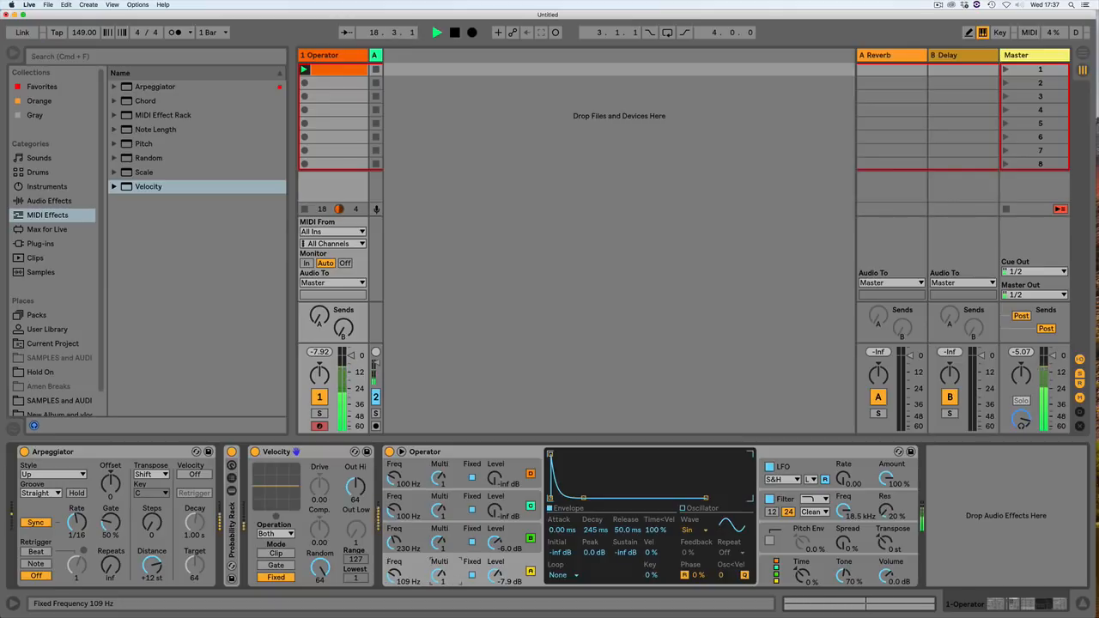
{"action": "left_click_drag", "start_coordinate": [439, 576], "coordinate": [438, 536]}
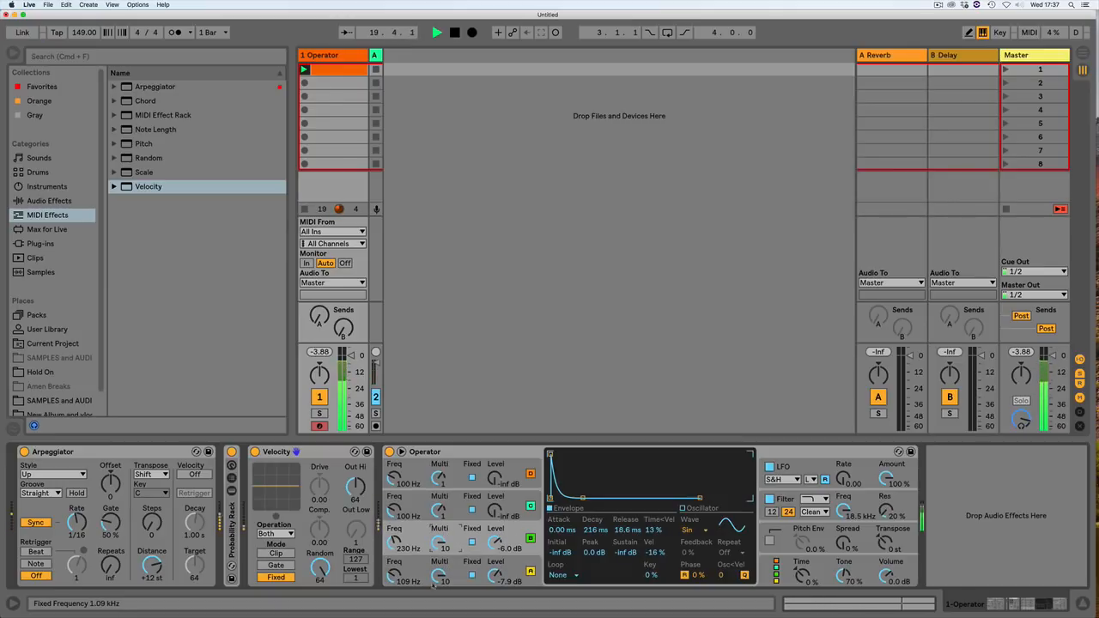
{"action": "left_click_drag", "start_coordinate": [432, 584], "coordinate": [440, 577]}
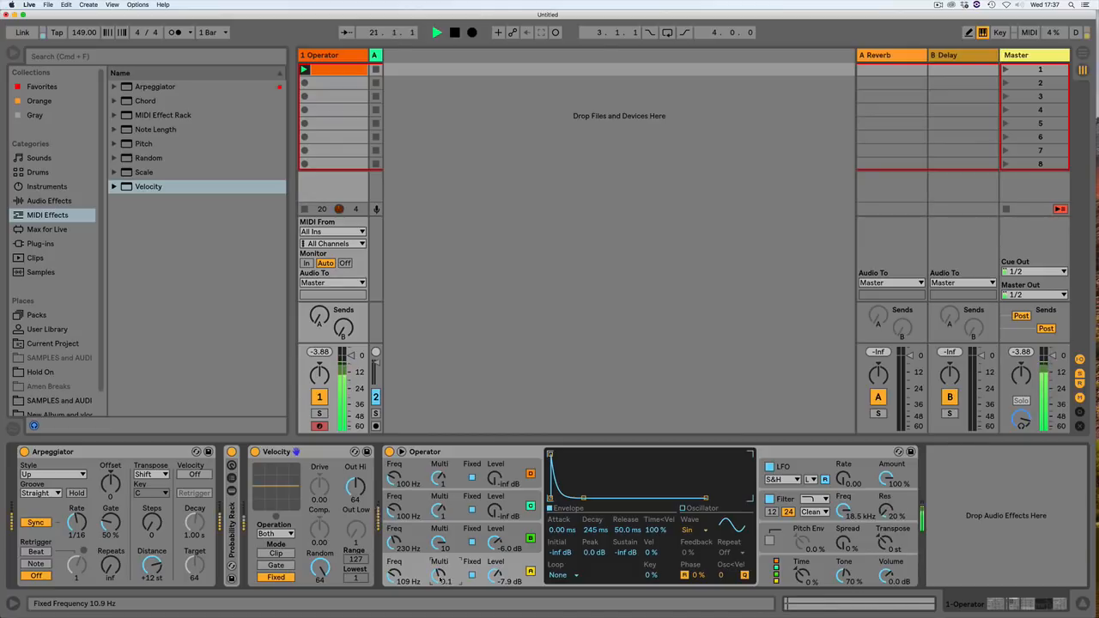
{"action": "left_click_drag", "start_coordinate": [438, 540], "coordinate": [395, 537]}
Step: Shorten oscillator A's envelope decay to 54.6 ms and stop playback
{"action": "mouse_move", "coordinate": [583, 498]}
{"action": "left_mouse_down"}
{"action": "mouse_move", "coordinate": [616, 498]}
{"action": "mouse_move", "coordinate": [573, 498]}
{"action": "left_mouse_up"}
{"action": "left_click", "coordinate": [539, 566]}
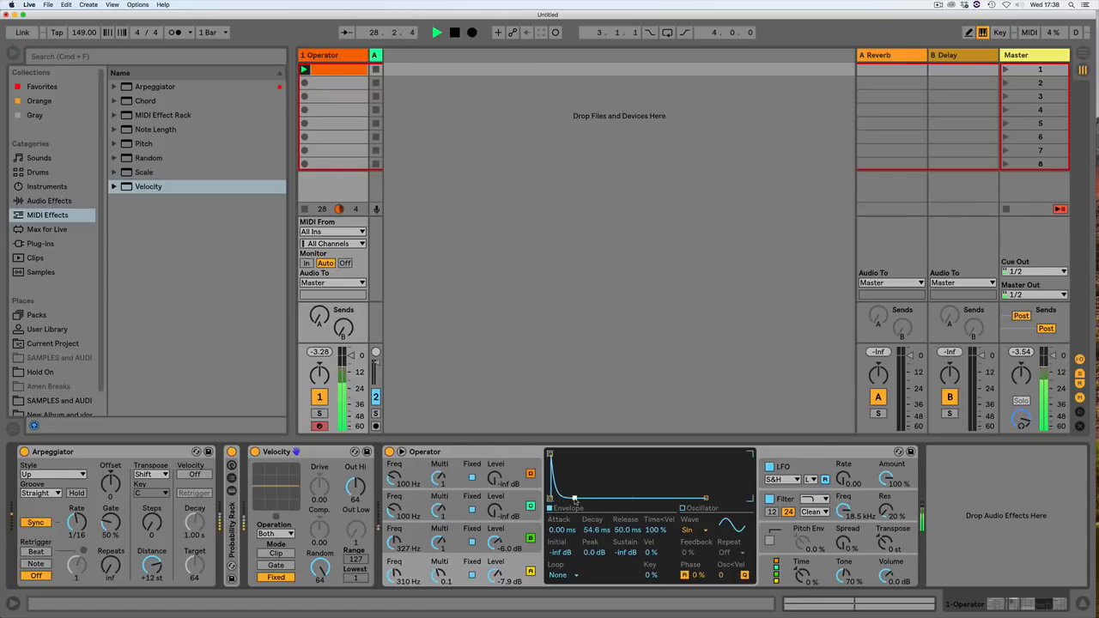
{"action": "key", "text": "space"}
Step: Give oscillator C the Saw D wave, raise its level to 0.0 dB and start playback
{"action": "left_click", "coordinate": [518, 505]}
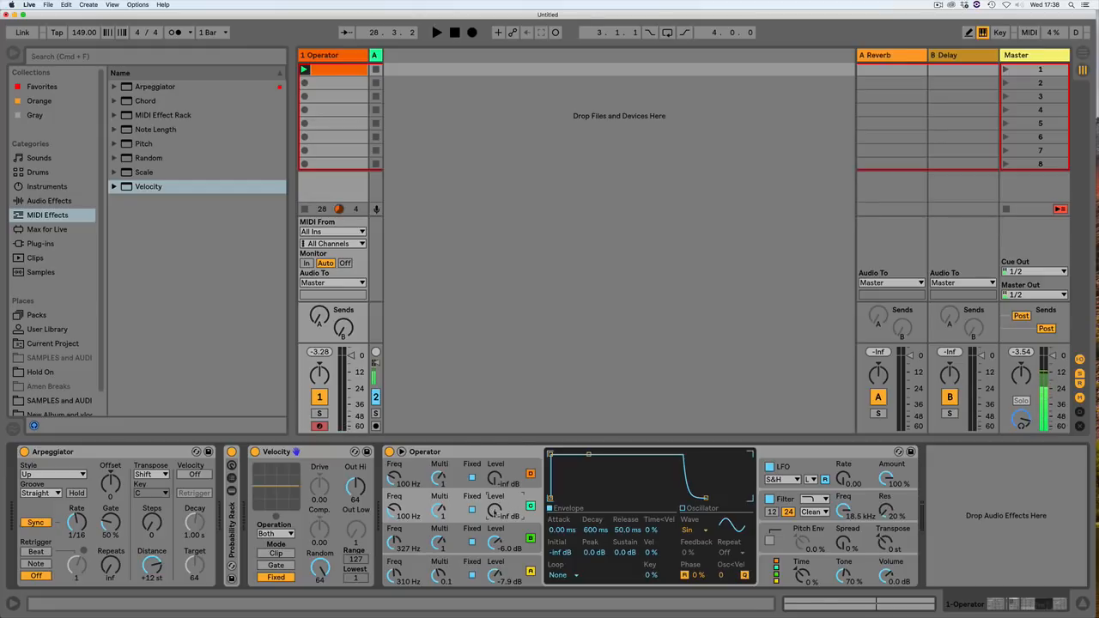
{"action": "left_click", "coordinate": [690, 533]}
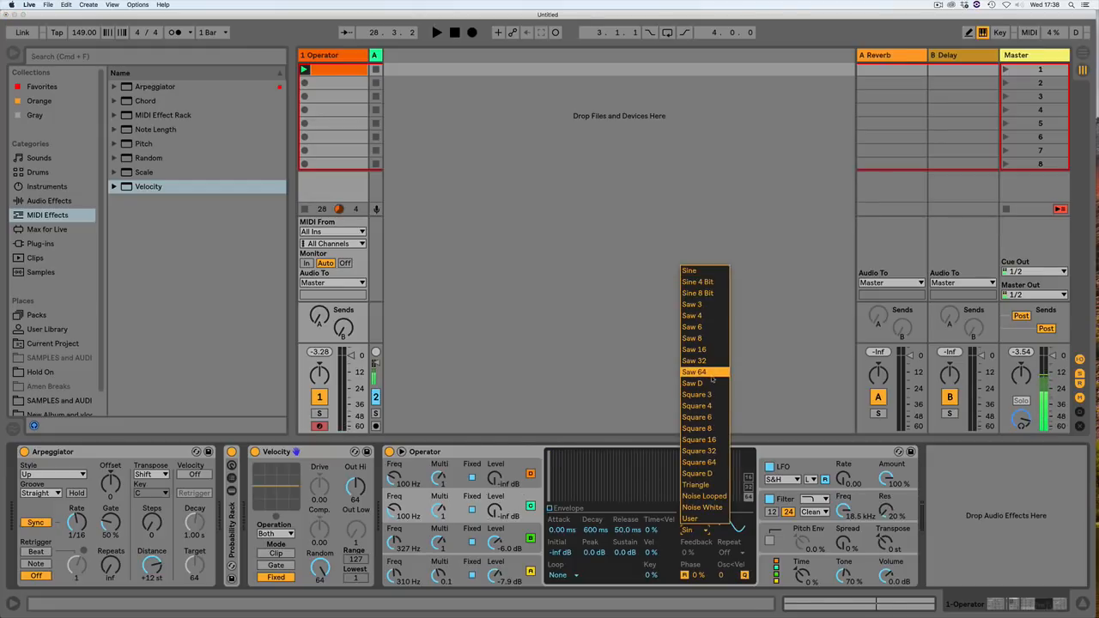
{"action": "left_click", "coordinate": [706, 384]}
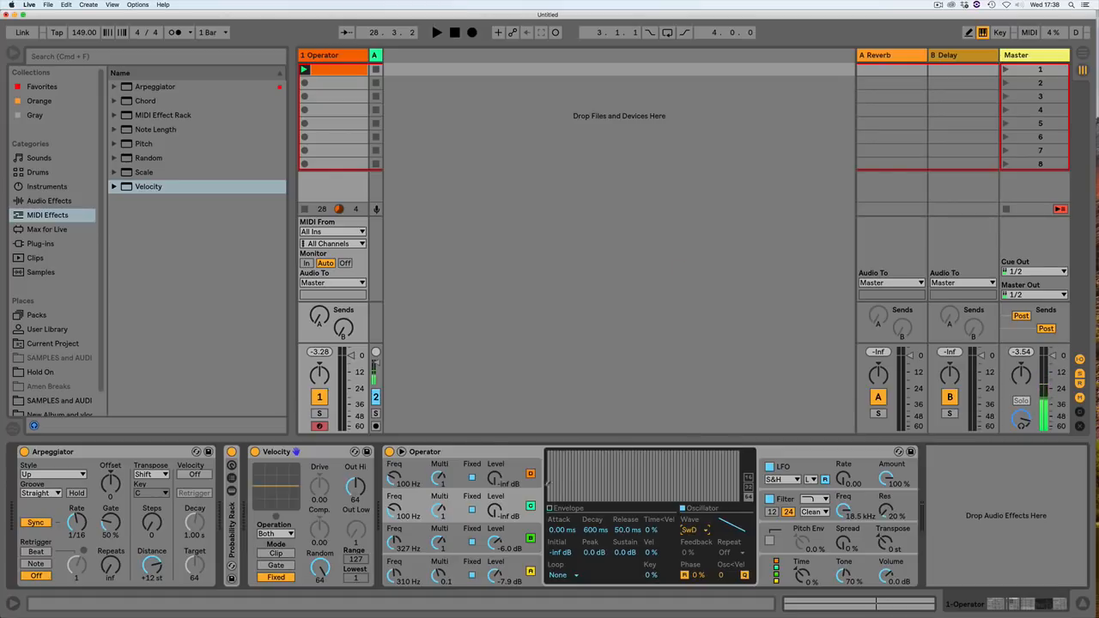
{"action": "left_click_drag", "start_coordinate": [496, 513], "coordinate": [495, 481]}
{"action": "key", "text": "space"}
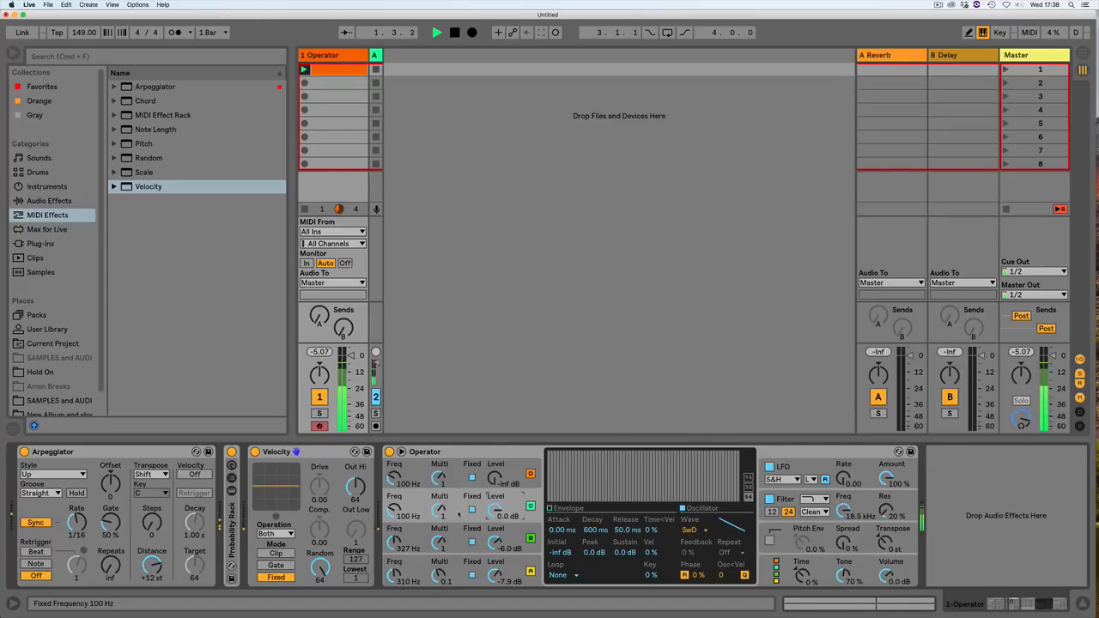
Step: Set oscillator C to 270 Hz with a multiplier of 10, and give its envelope 102 ms decay and -inf dB sustain
{"action": "left_click_drag", "start_coordinate": [392, 511], "coordinate": [439, 502]}
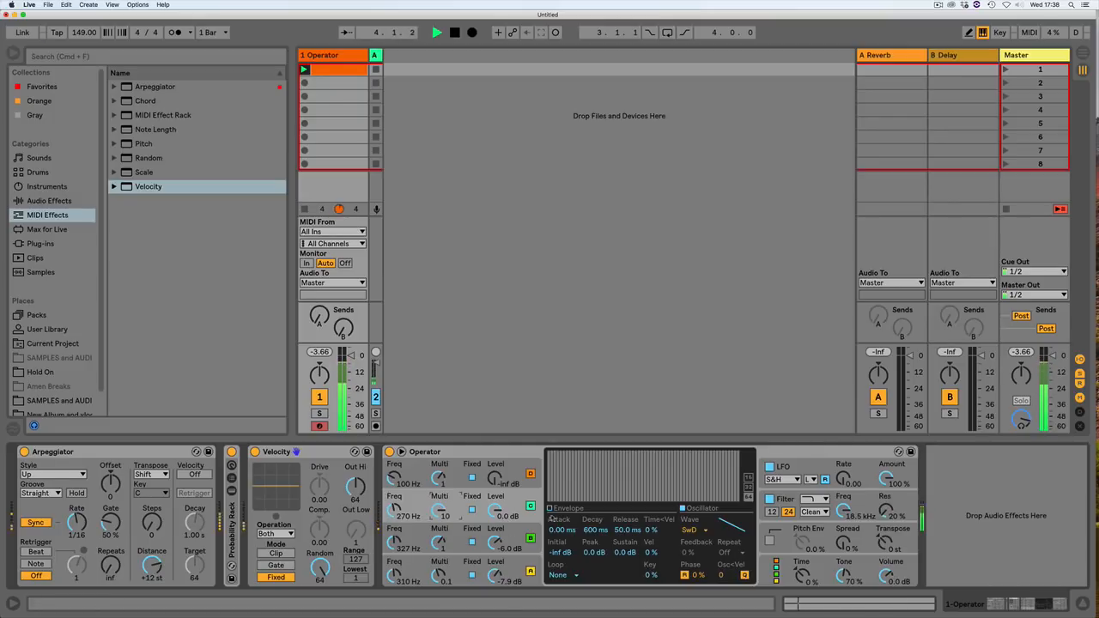
{"action": "left_click", "coordinate": [587, 526]}
{"action": "left_click_drag", "start_coordinate": [589, 453], "coordinate": [577, 498]}
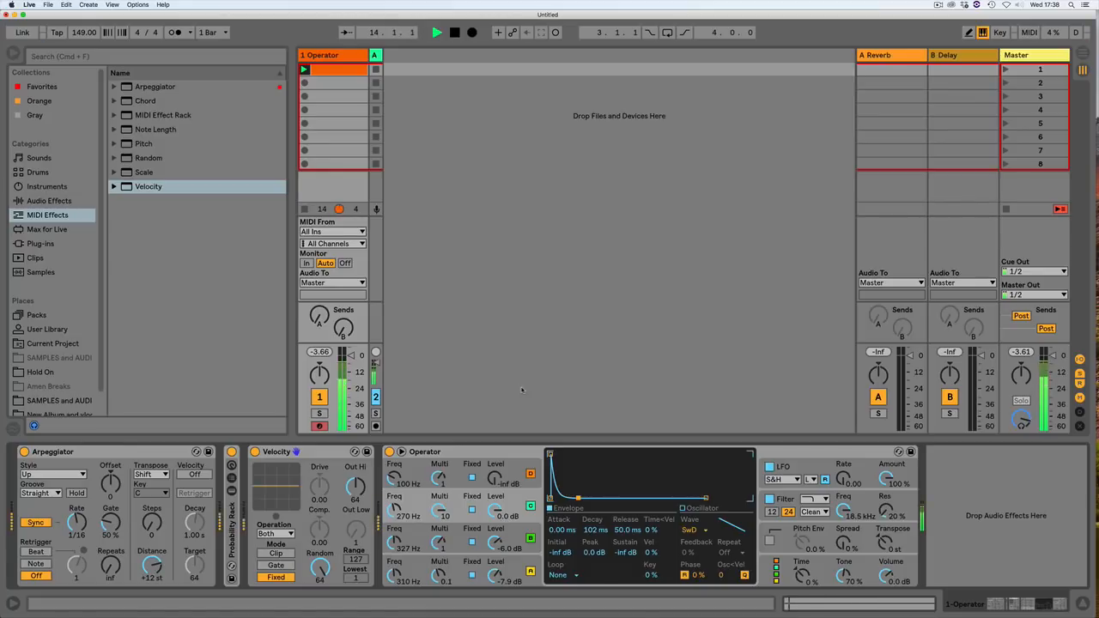
{"action": "key", "text": "space"}
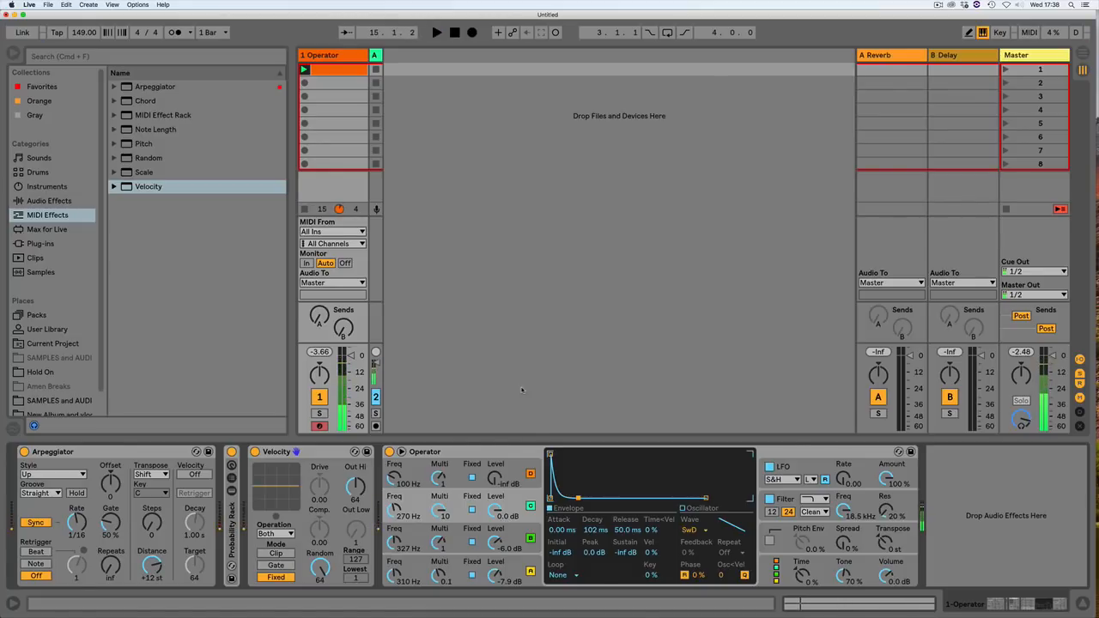
Step: During playback, retune oscillator C to 264 Hz with a multiplier of 1, and raise oscillator A to -1.6 dB and B to 0.0 dB
{"action": "key", "text": "space"}
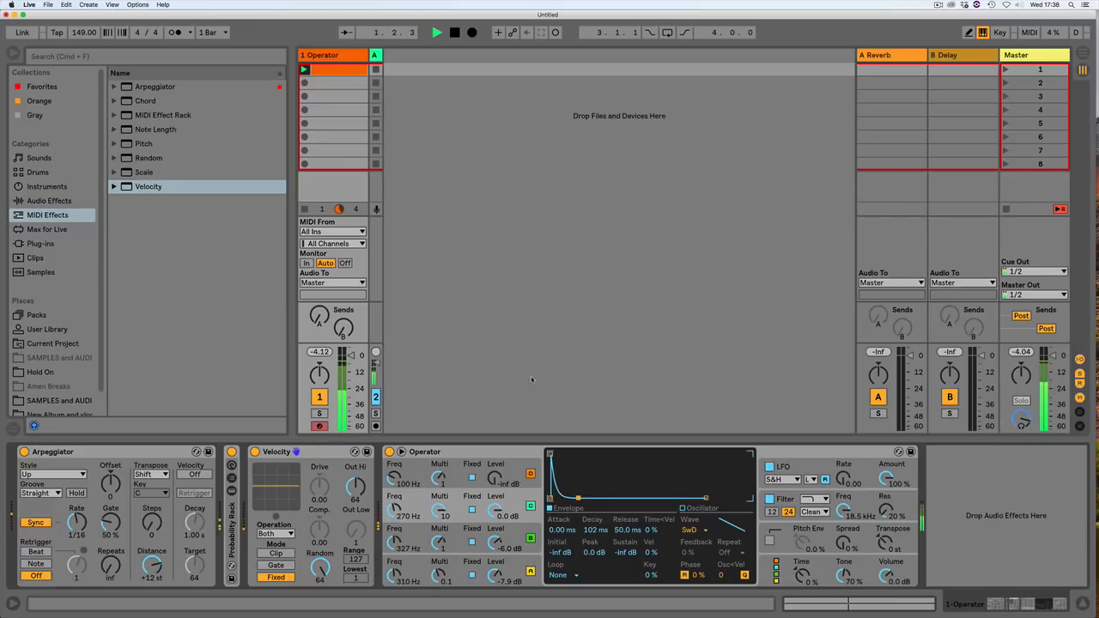
{"action": "mouse_move", "coordinate": [395, 513]}
{"action": "left_mouse_down"}
{"action": "mouse_move", "coordinate": [395, 498]}
{"action": "mouse_move", "coordinate": [395, 513]}
{"action": "left_mouse_up"}
{"action": "left_click", "coordinate": [495, 573]}
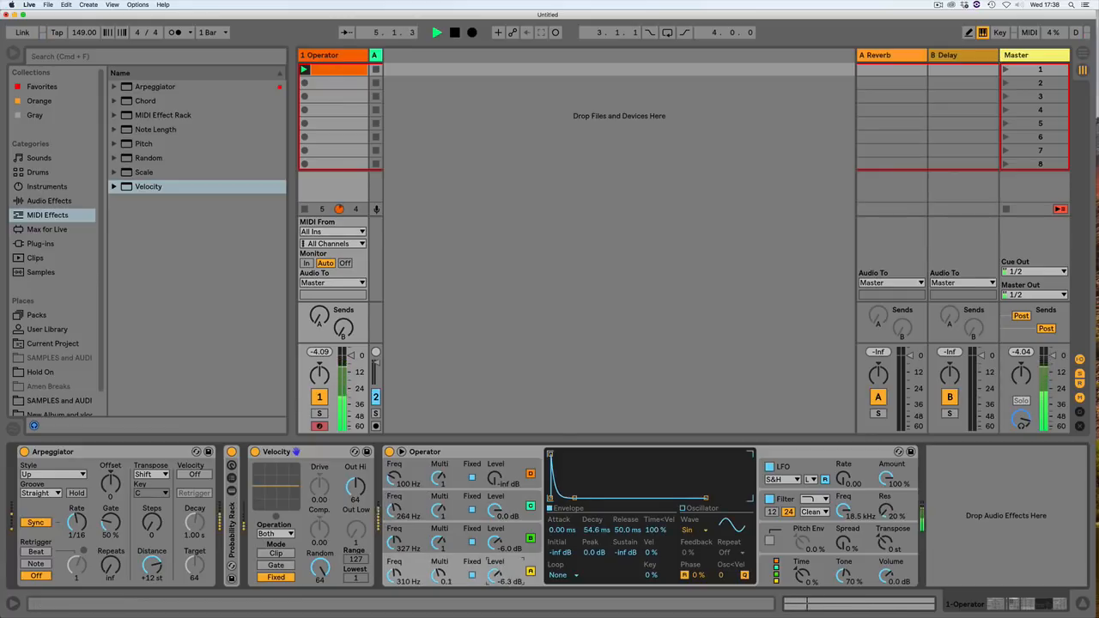
{"action": "left_click_drag", "start_coordinate": [495, 574], "coordinate": [487, 528]}
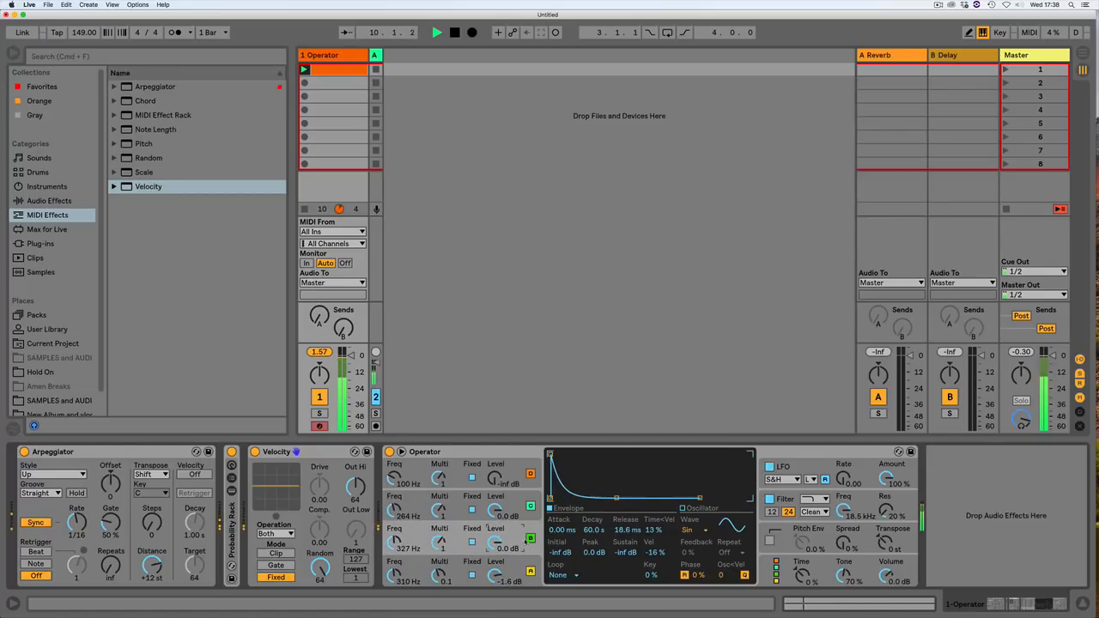
Step: Set oscillator B's envelope velocity sensitivity to 100%, restart playback and display oscillator C's envelope
{"action": "key", "text": "space"}
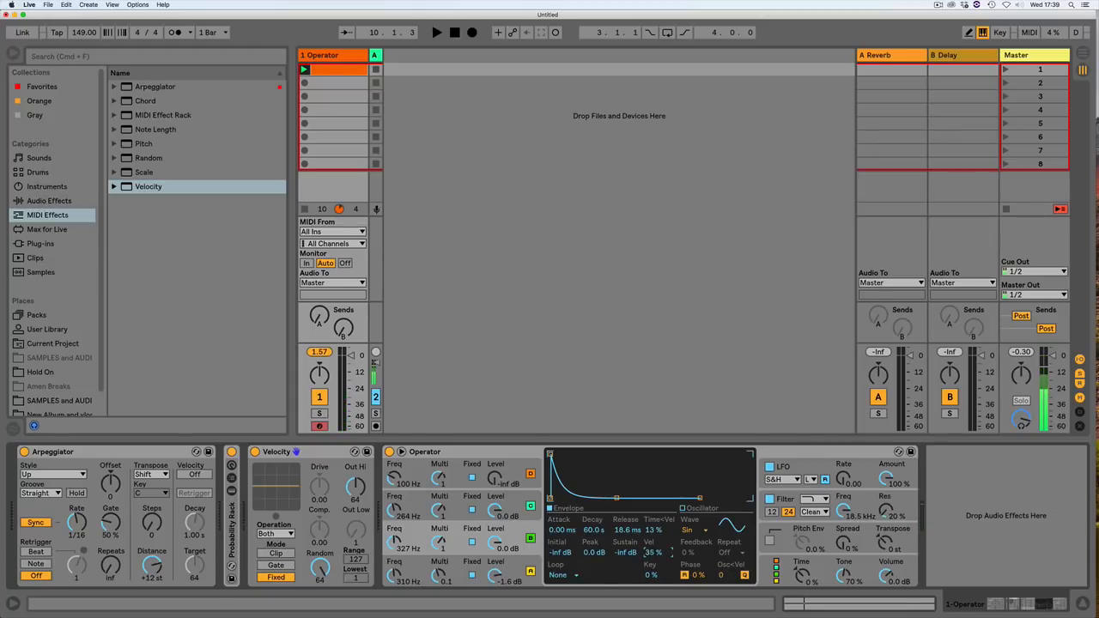
{"action": "left_click_drag", "start_coordinate": [655, 552], "coordinate": [654, 528]}
{"action": "key", "text": "space"}
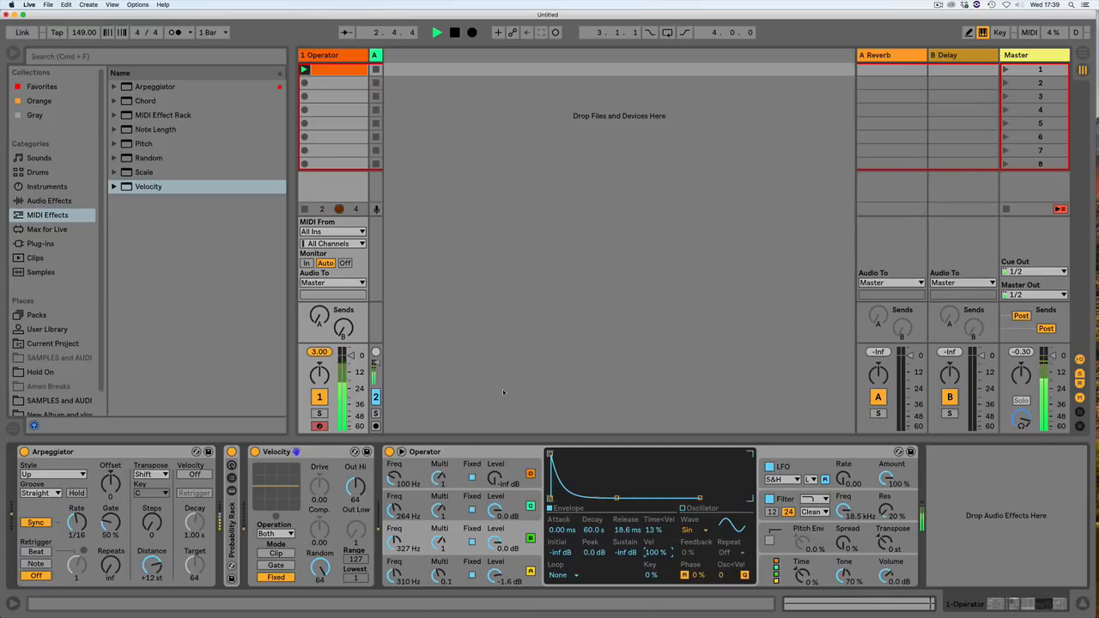
{"action": "left_click", "coordinate": [490, 496]}
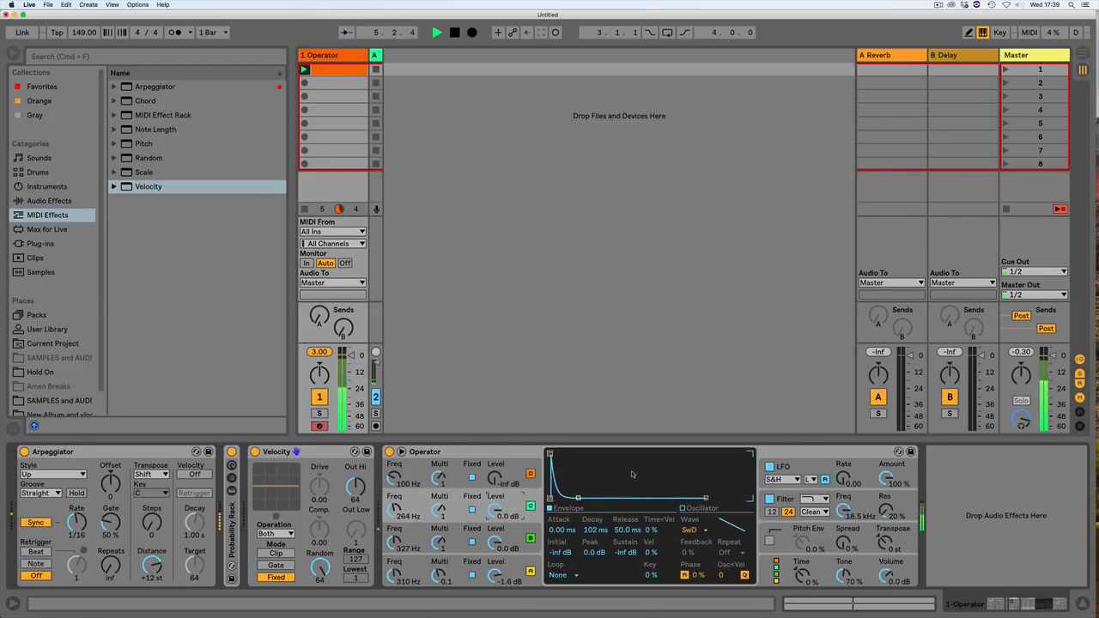
Step: Unfold the Probability Rack with only its macros showing, set Probability to 83 and collapse the rack again
{"action": "left_click", "coordinate": [941, 606]}
{"action": "key", "text": "shift+Tab"}
{"action": "left_click", "coordinate": [231, 465]}
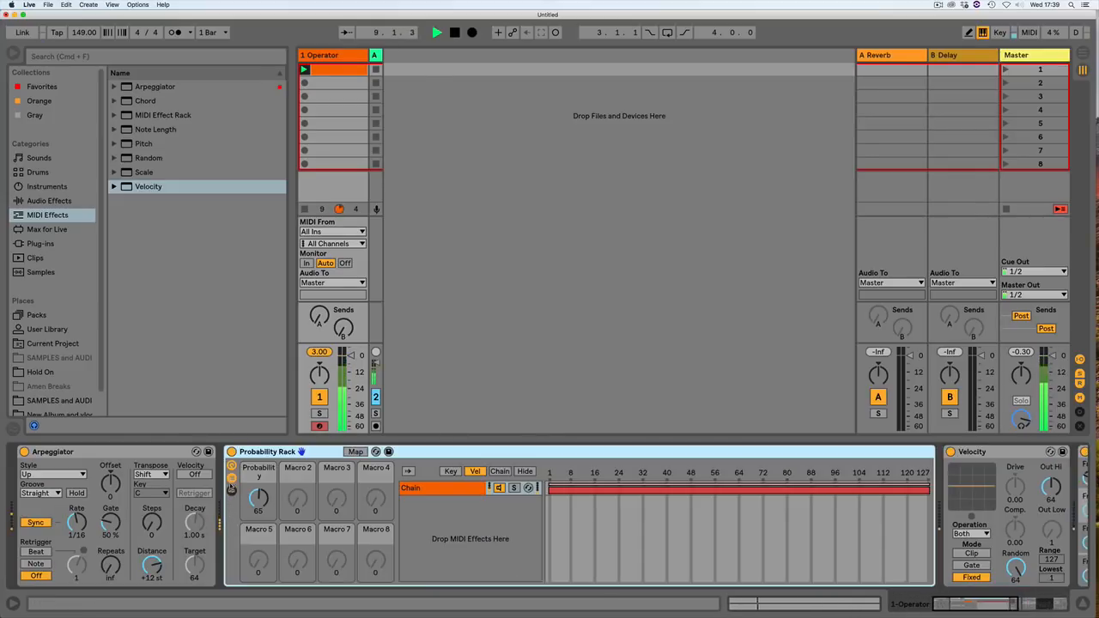
{"action": "left_click", "coordinate": [231, 477]}
{"action": "left_click_drag", "start_coordinate": [258, 498], "coordinate": [259, 473]}
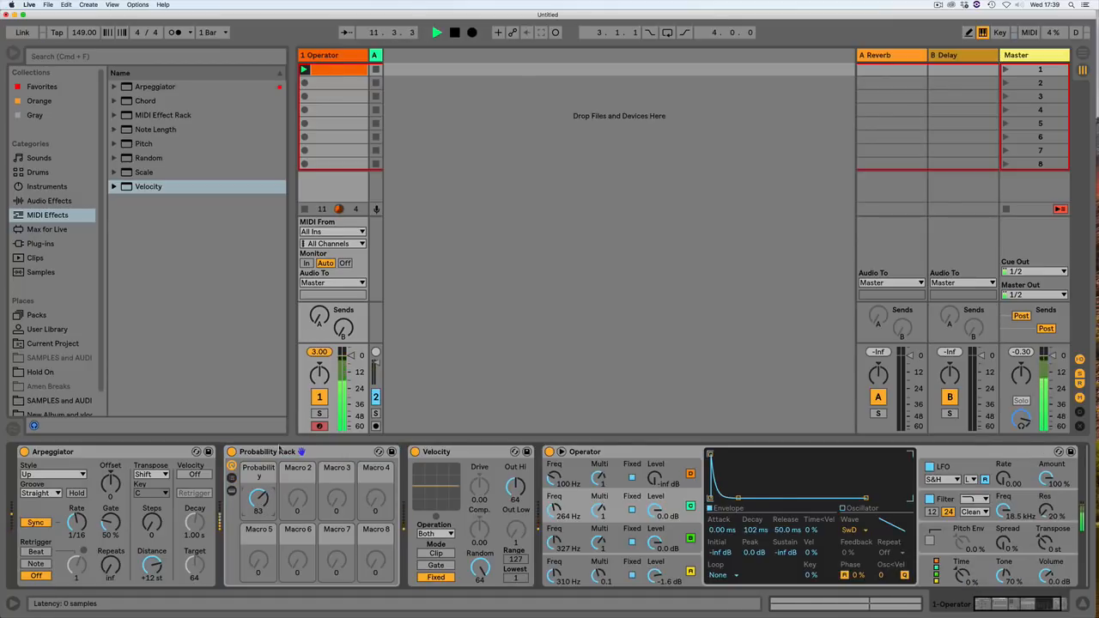
{"action": "double_click", "coordinate": [280, 451]}
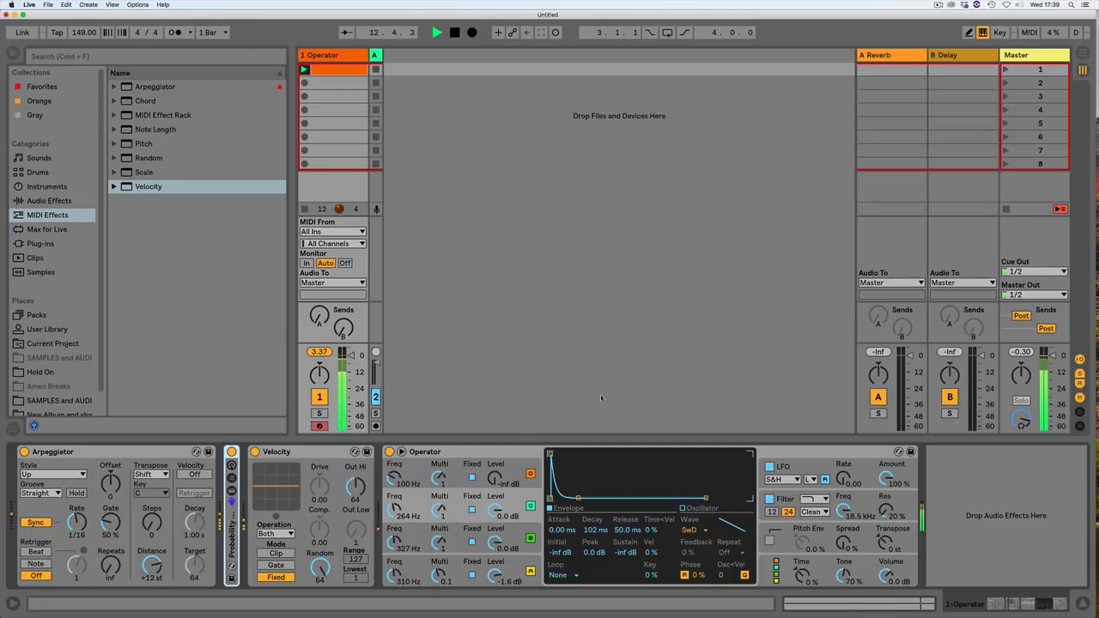
Step: Select oscillator D, stop playback and set the oscillator's feedback to 100%
{"action": "left_click", "coordinate": [785, 531]}
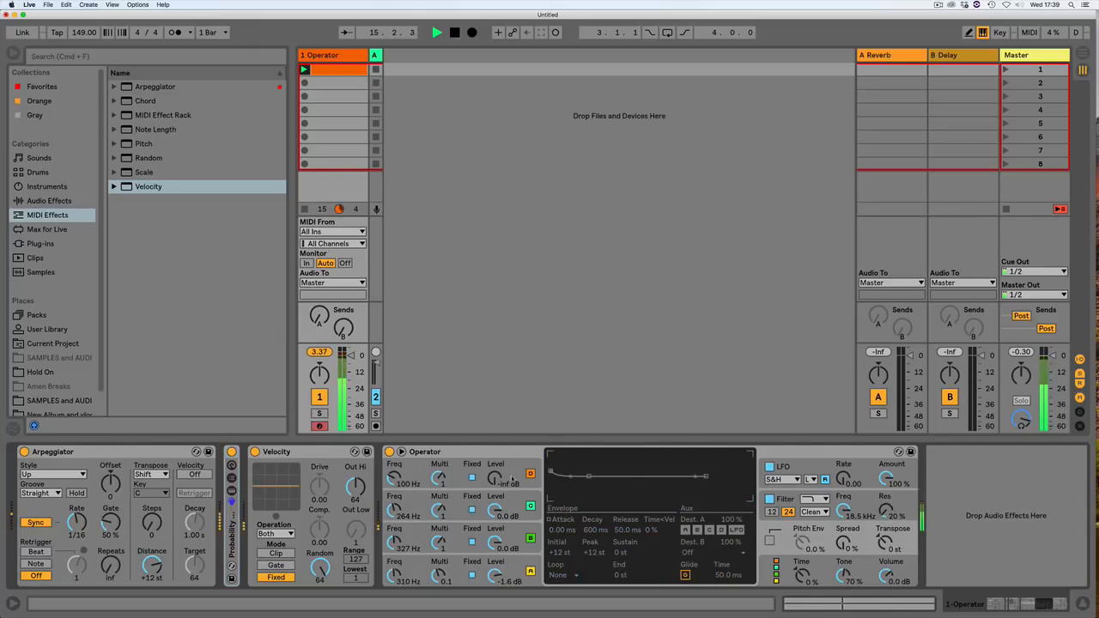
{"action": "left_click", "coordinate": [516, 464]}
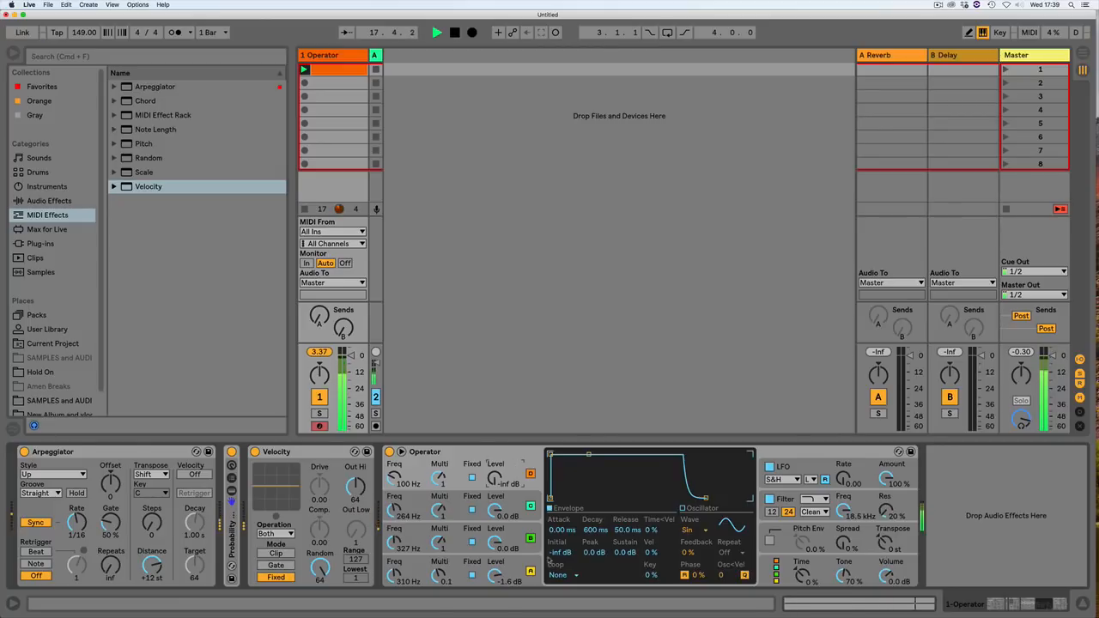
{"action": "key", "text": "space"}
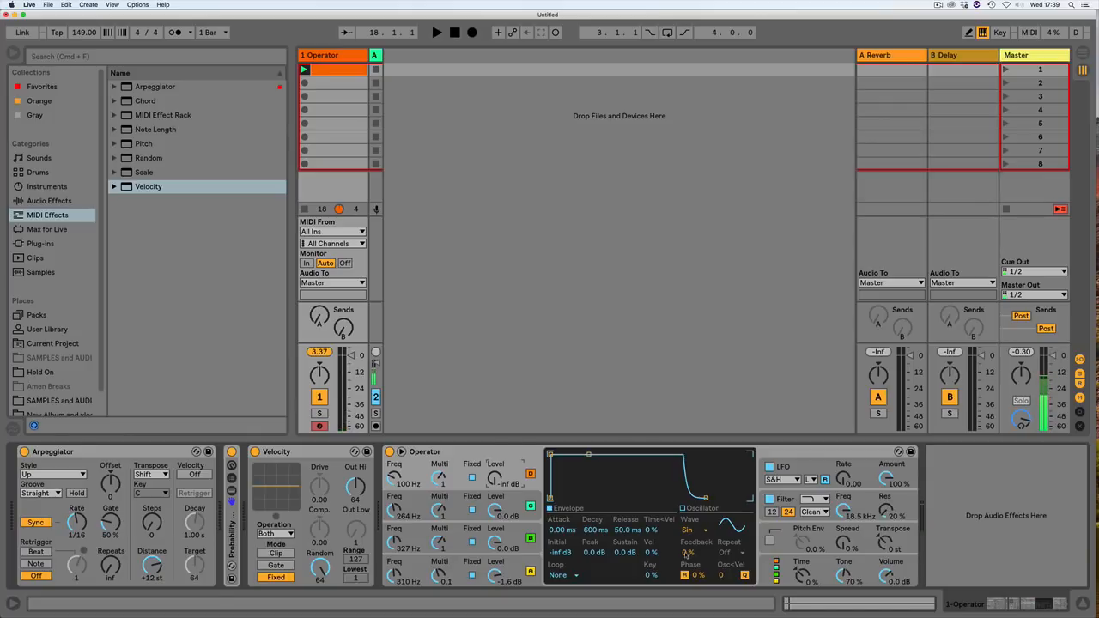
{"action": "left_click_drag", "start_coordinate": [690, 553], "coordinate": [675, 554]}
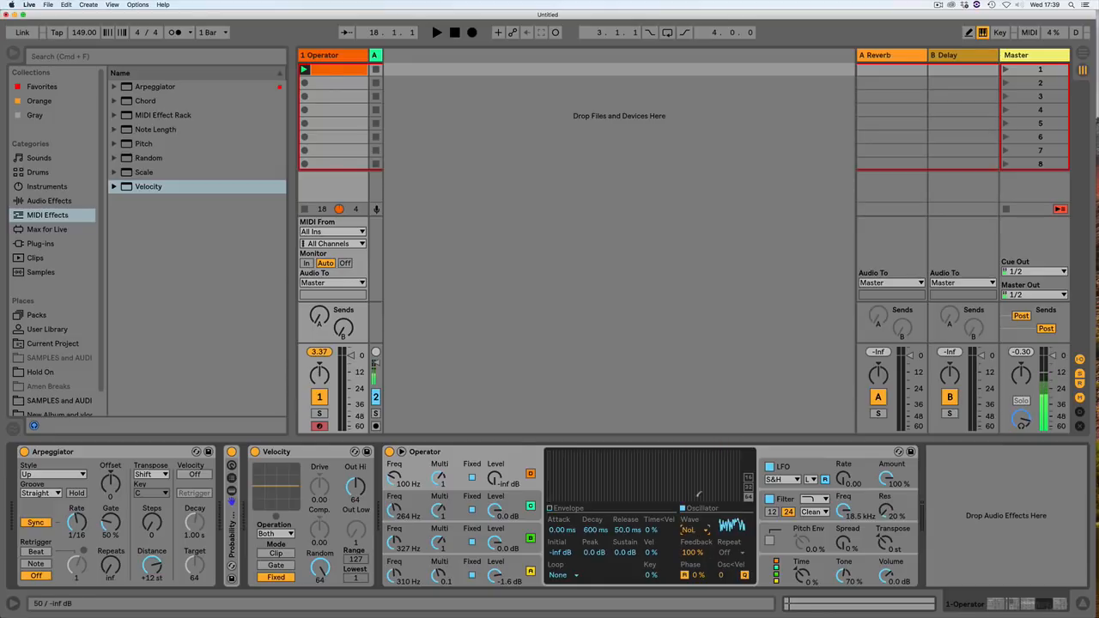
Step: Try the looped noise and Square 32 waves on oscillator D, return it to Sine and read the Info View's feedback description
{"action": "left_click", "coordinate": [696, 531]}
{"action": "left_click", "coordinate": [690, 496]}
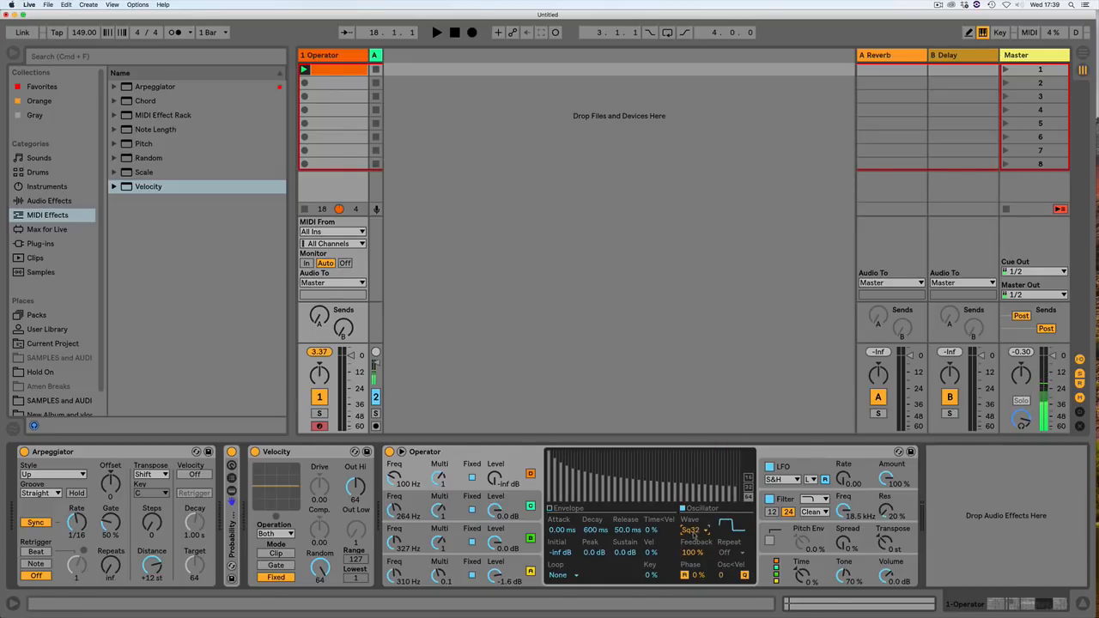
{"action": "left_click", "coordinate": [694, 532]}
{"action": "left_click", "coordinate": [694, 271]}
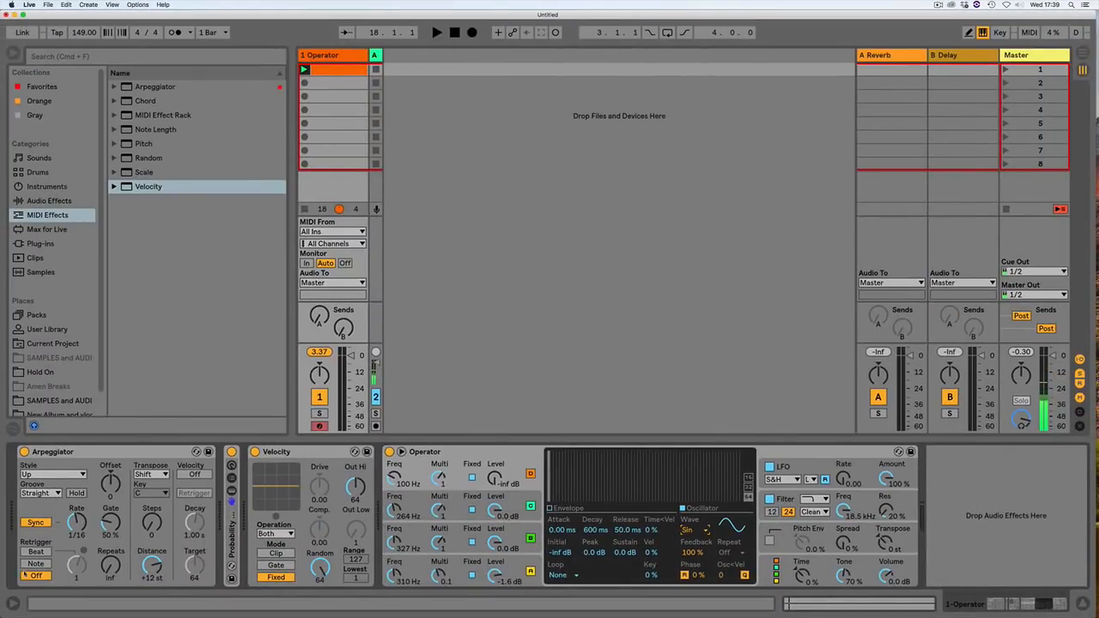
{"action": "left_click", "coordinate": [13, 604]}
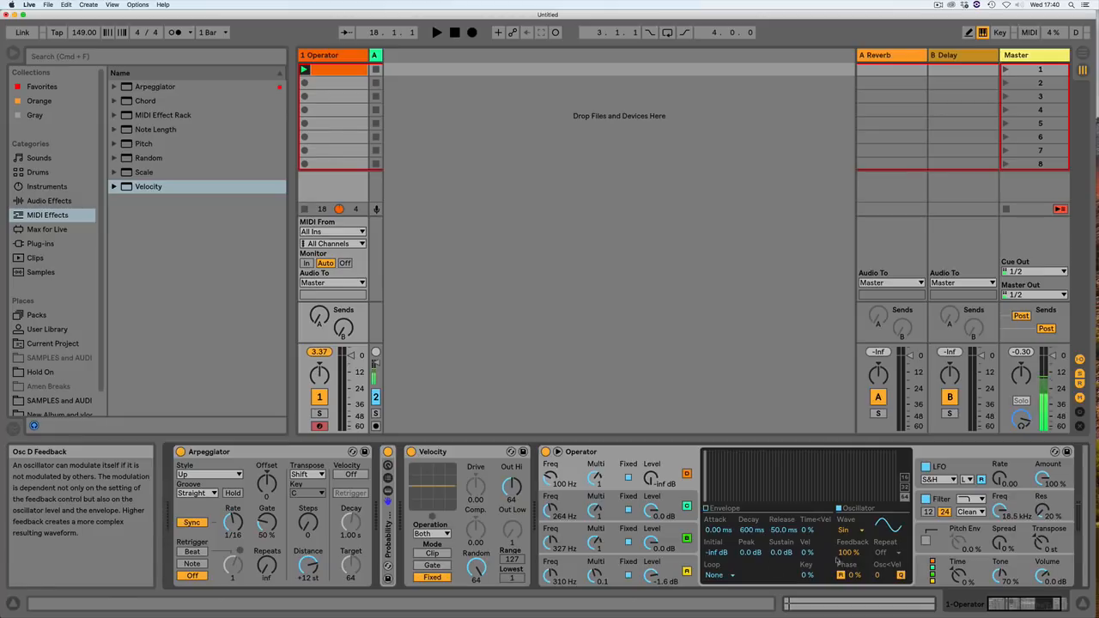
{"action": "left_click", "coordinate": [13, 604]}
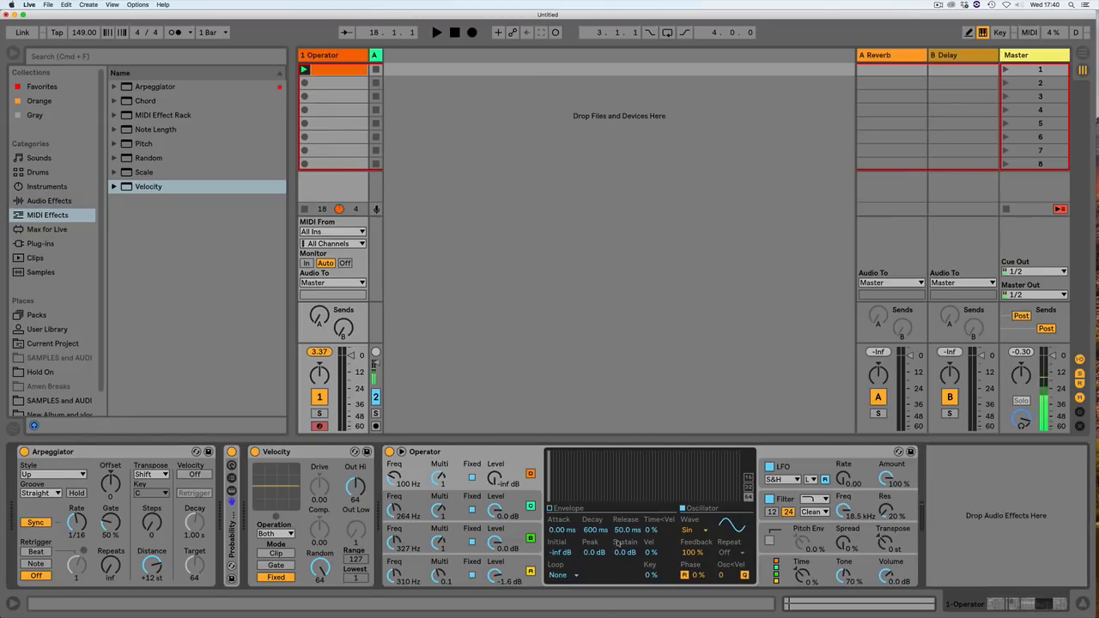
Step: Start playback and set oscillator D to 0.0 dB at 307 Hz with a multiplier of 0.001
{"action": "key", "text": "space"}
{"action": "left_click_drag", "start_coordinate": [496, 480], "coordinate": [501, 483]}
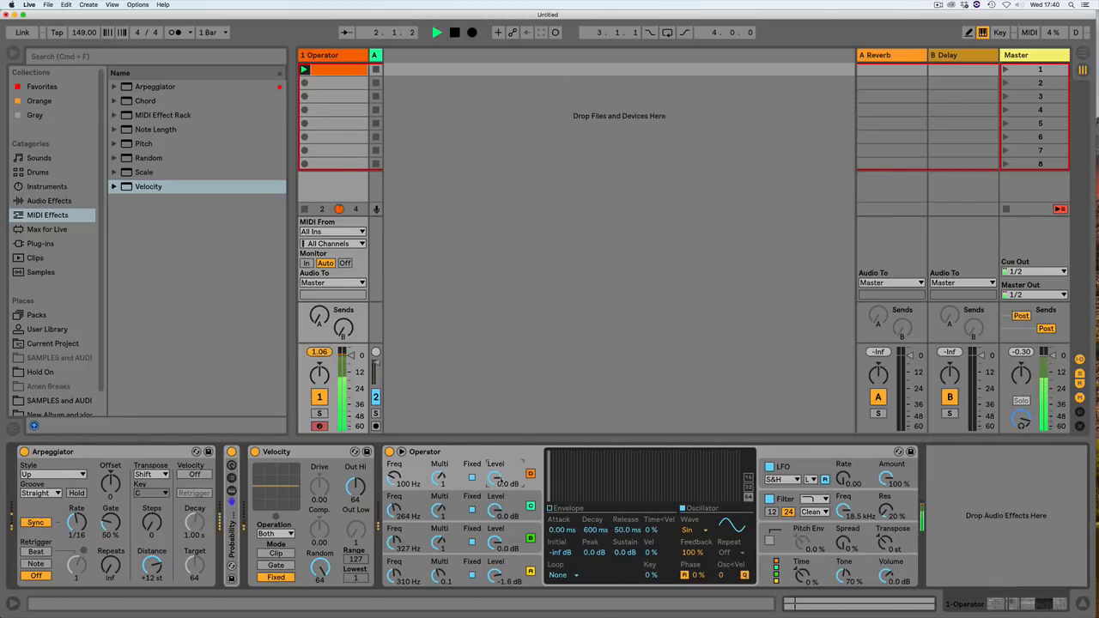
{"action": "left_click_drag", "start_coordinate": [408, 484], "coordinate": [438, 483]}
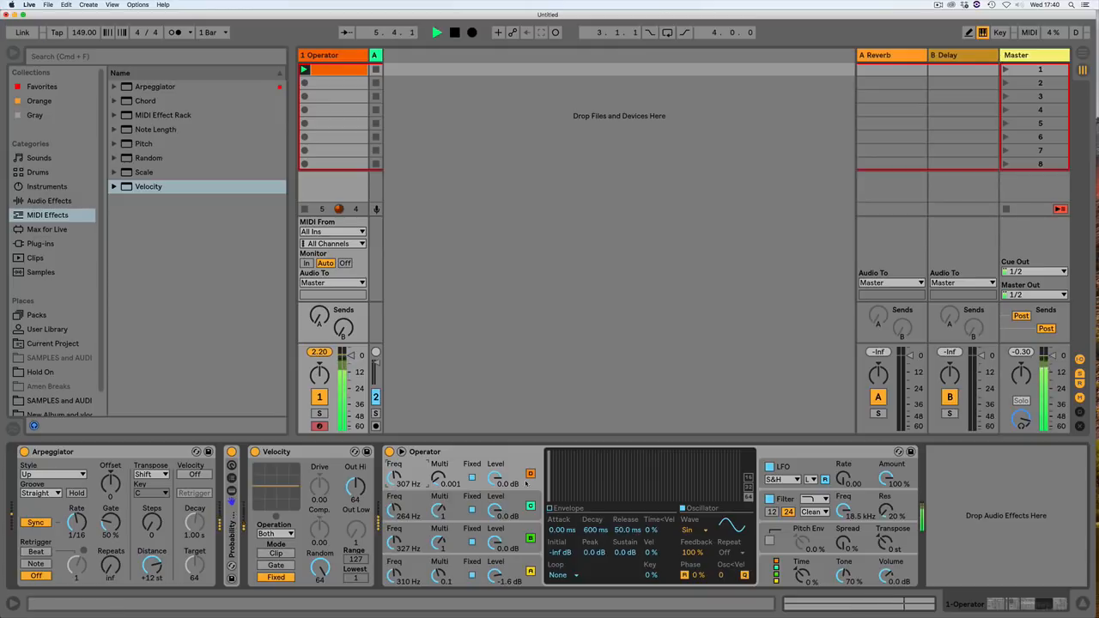
Step: Show oscillator D's envelope and lengthen both its decay and release to 60.0 s
{"action": "left_click", "coordinate": [550, 508]}
{"action": "left_click_drag", "start_coordinate": [592, 530], "coordinate": [593, 498]}
{"action": "left_click_drag", "start_coordinate": [706, 498], "coordinate": [749, 498]}
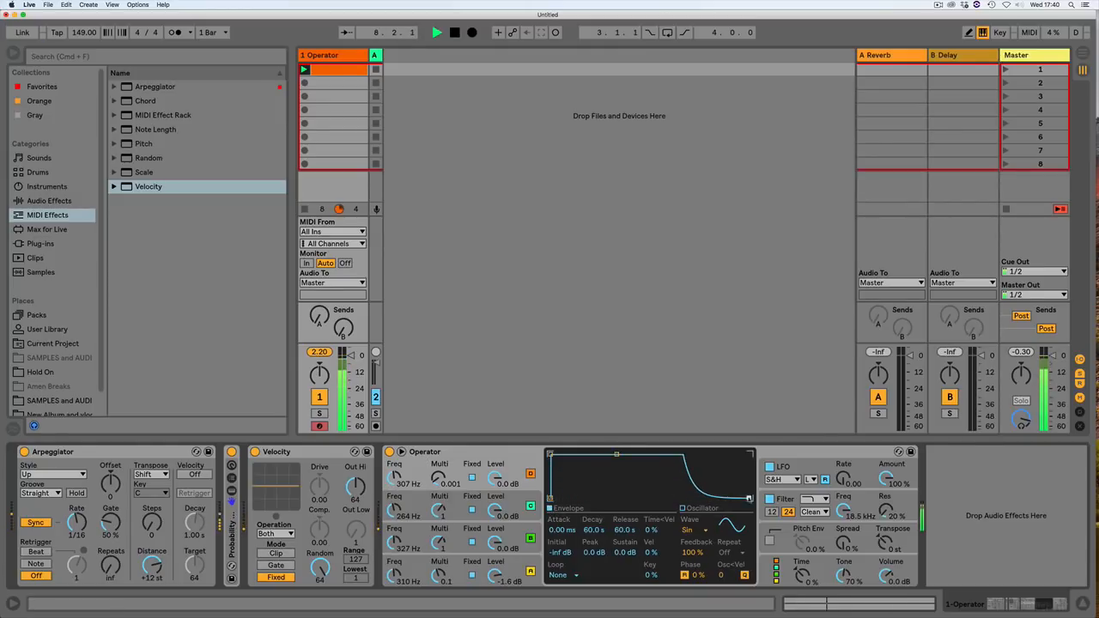
Step: Limit Operator to 1 voice in its global settings and return to oscillator D's settings
{"action": "left_click", "coordinate": [831, 564]}
{"action": "left_click", "coordinate": [558, 575]}
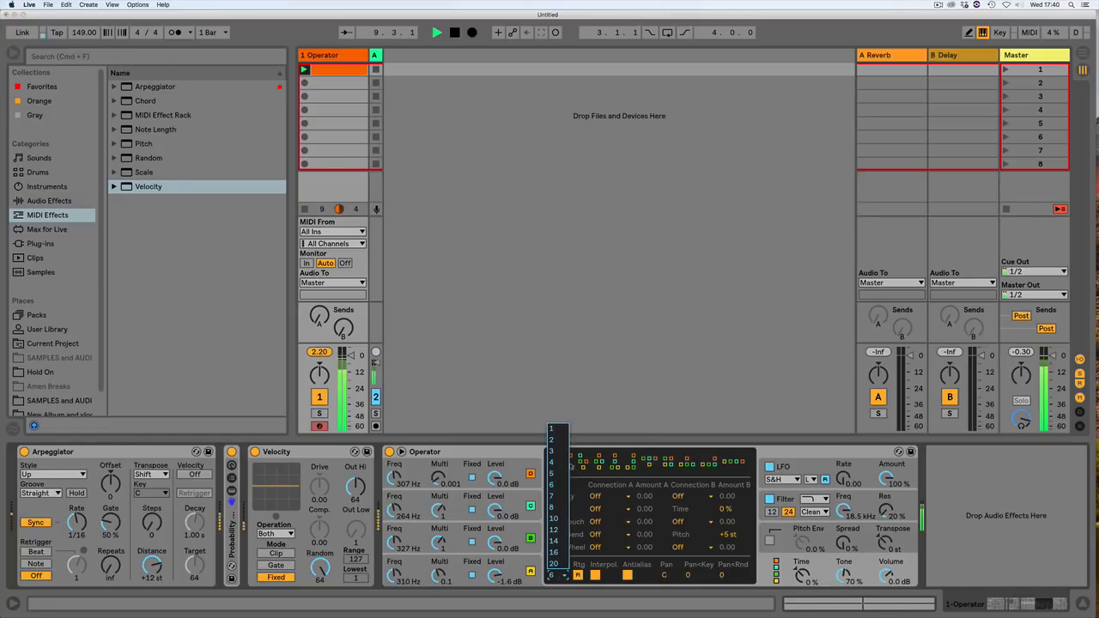
{"action": "left_click", "coordinate": [562, 428]}
{"action": "left_click", "coordinate": [511, 468]}
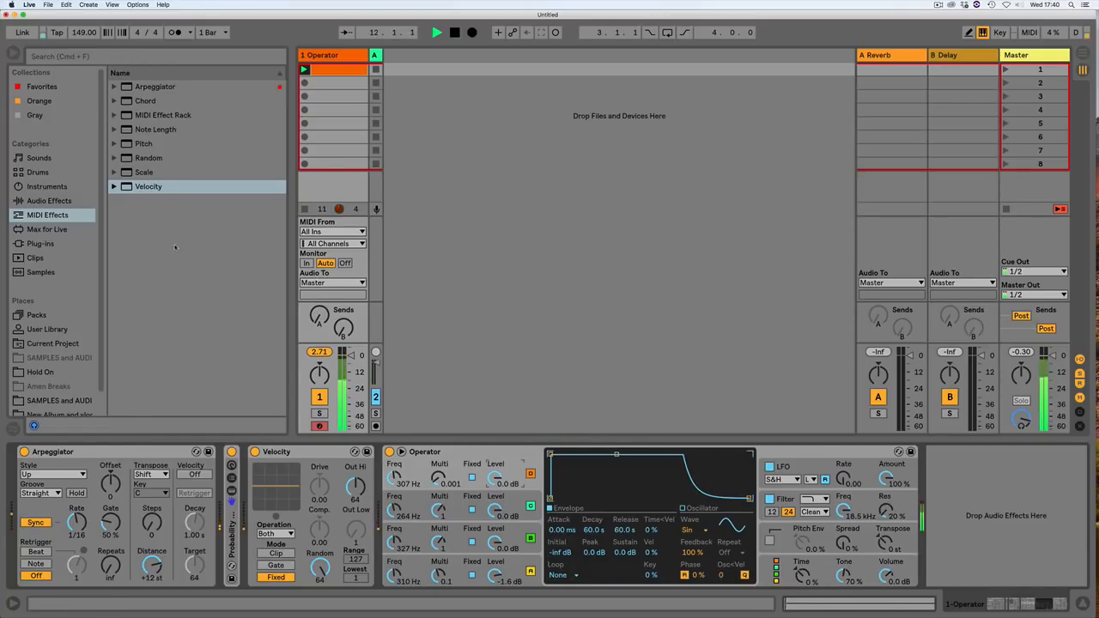
Step: Insert a Note Length effect between Velocity and Operator, switch it to Sync mode, restart playback and collapse the device
{"action": "left_click", "coordinate": [153, 130]}
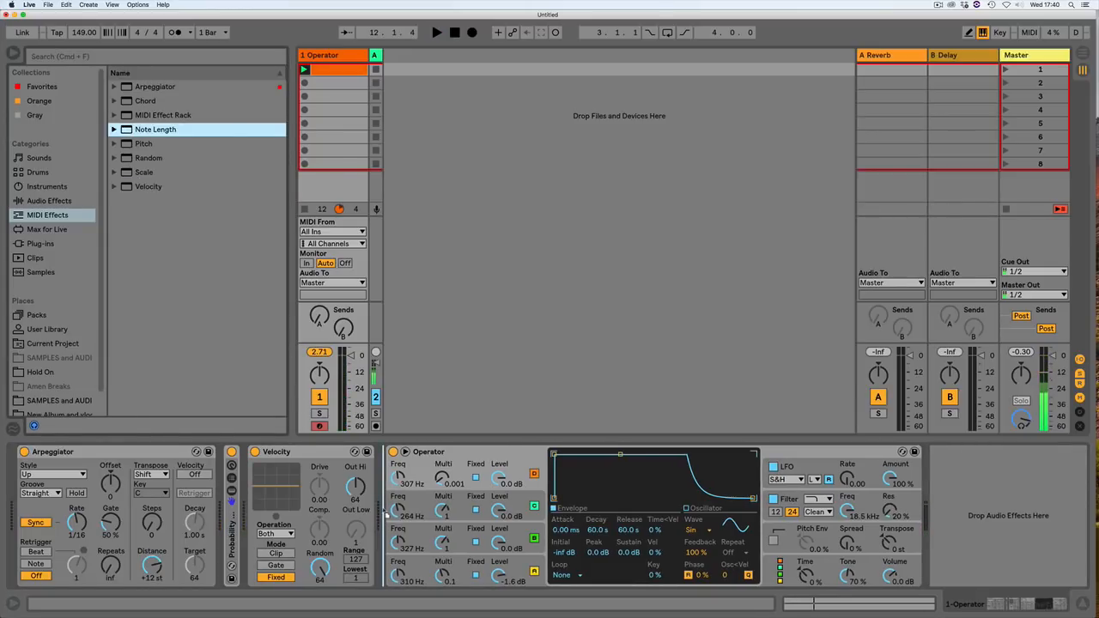
{"action": "left_click_drag", "start_coordinate": [387, 512], "coordinate": [389, 512]}
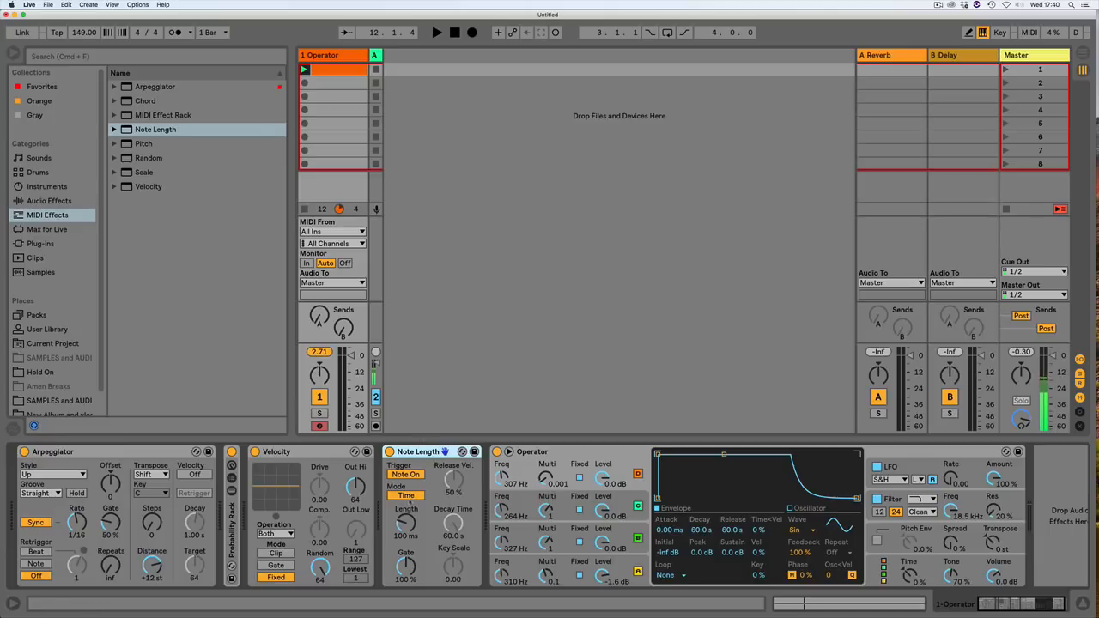
{"action": "left_click", "coordinate": [405, 495]}
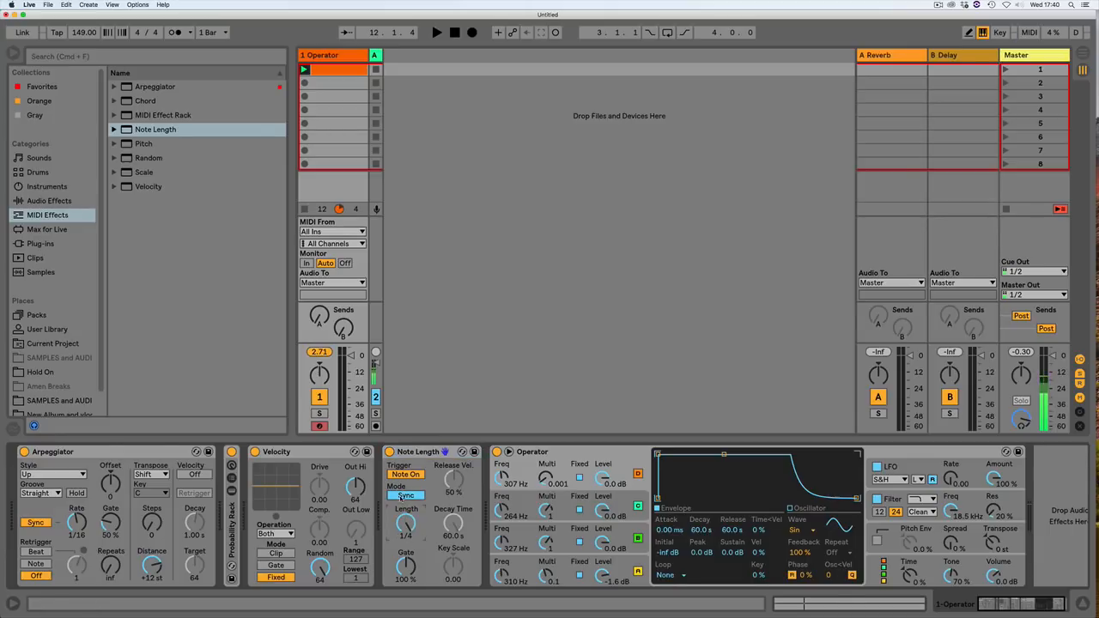
{"action": "key", "text": "space"}
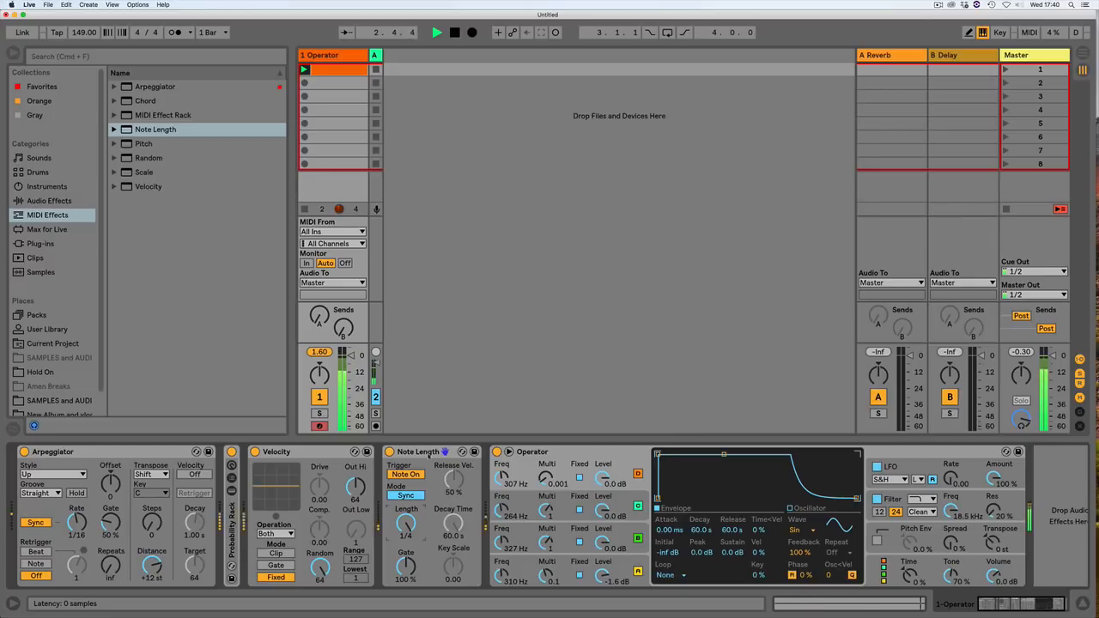
{"action": "double_click", "coordinate": [425, 452]}
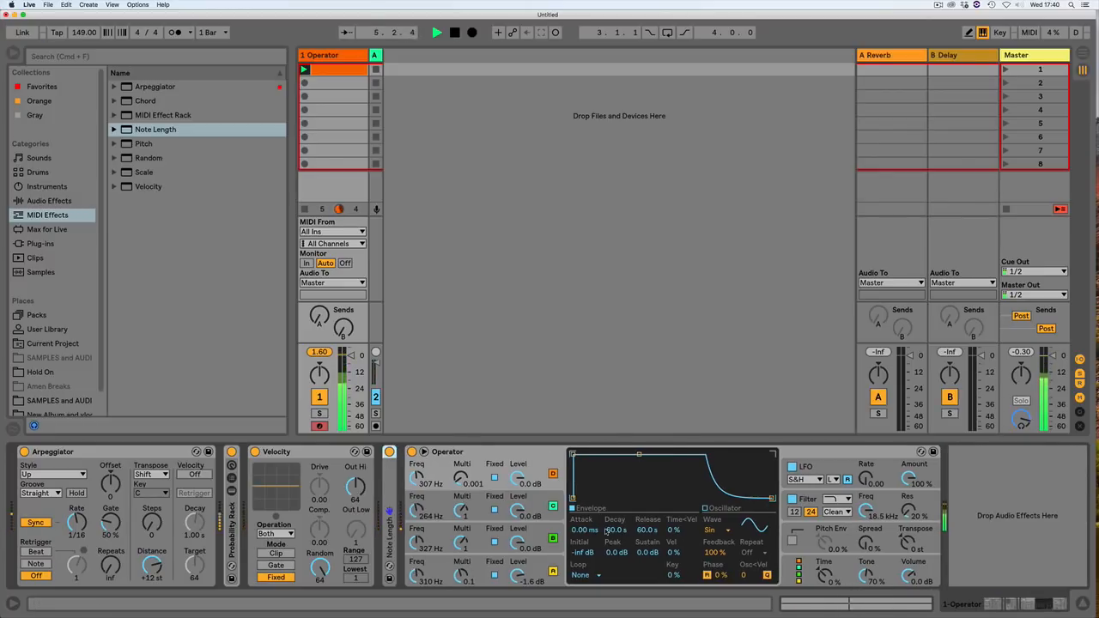
Step: Review the envelope settings of oscillators C, B, A and D one after another during playback, and stop playback
{"action": "left_click", "coordinate": [541, 501]}
{"action": "left_click", "coordinate": [539, 535]}
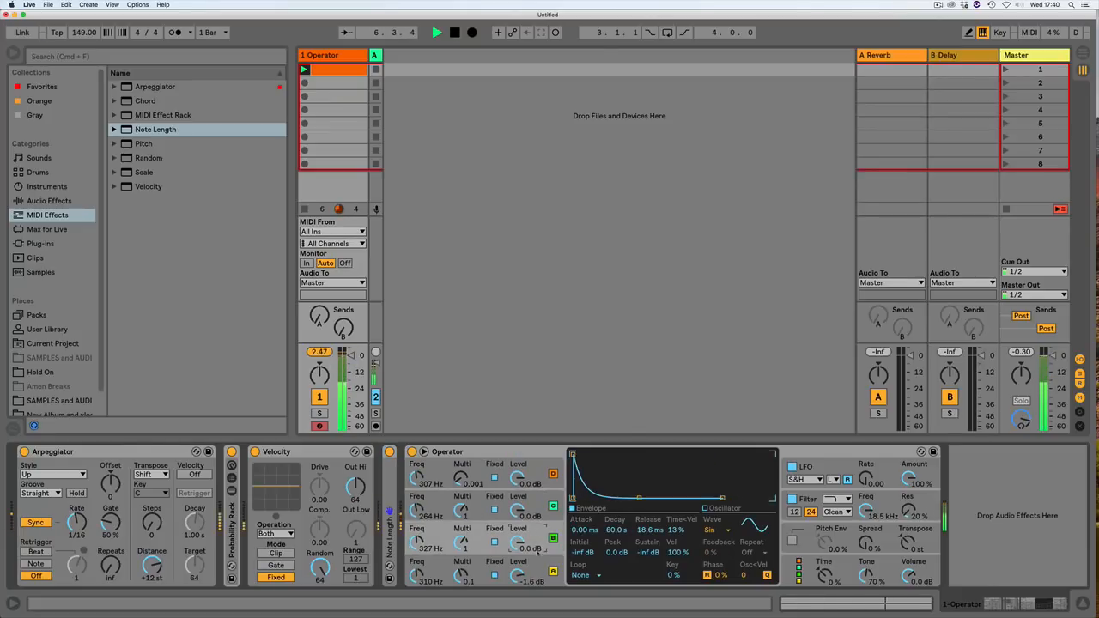
{"action": "left_click", "coordinate": [537, 562]}
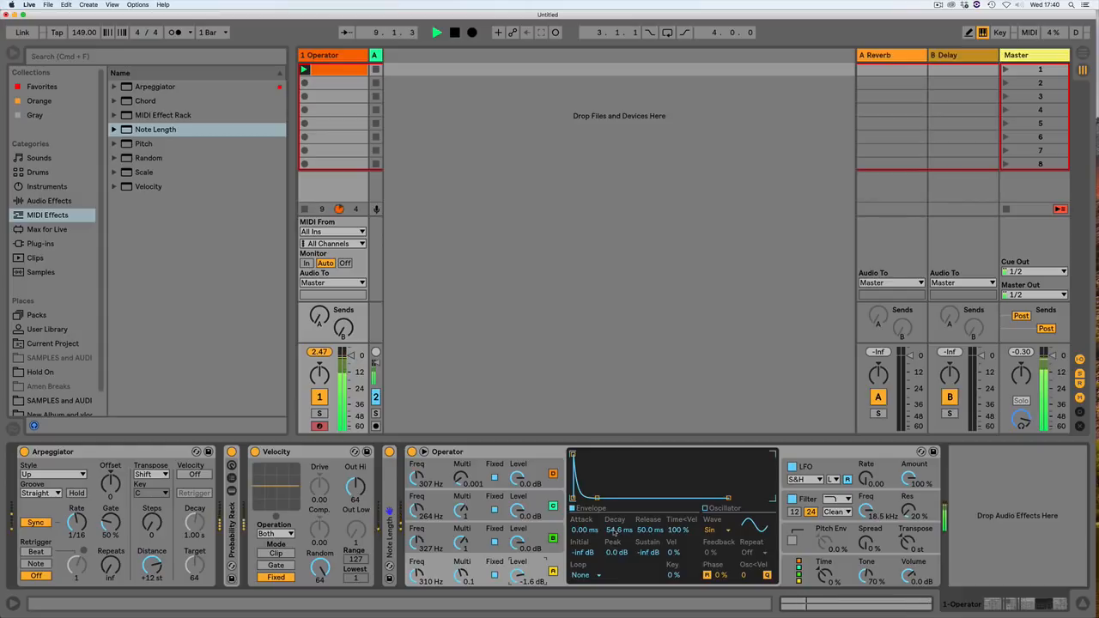
{"action": "left_click", "coordinate": [539, 537]}
{"action": "left_click", "coordinate": [539, 507]}
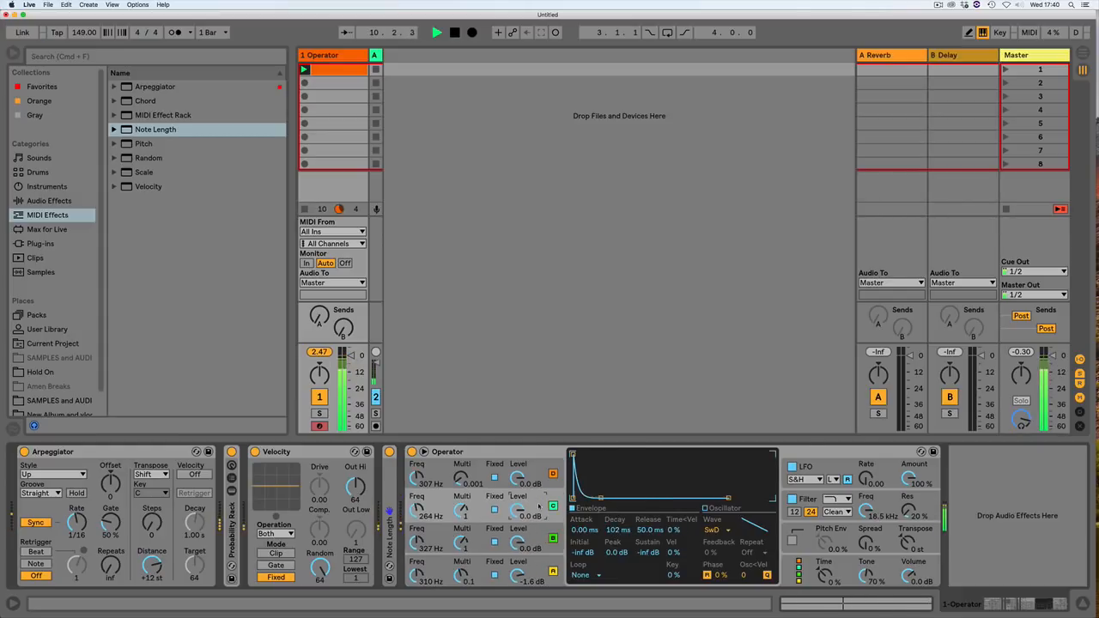
{"action": "left_click", "coordinate": [539, 475]}
{"action": "key", "text": "space"}
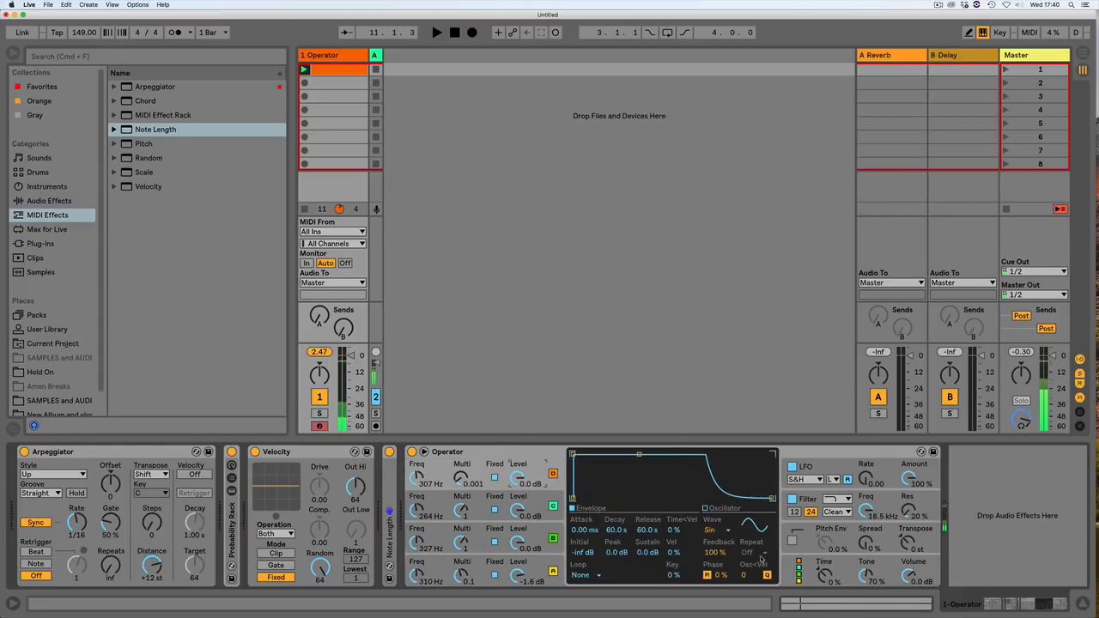
Step: Try the Sin wave on oscillator C, return it to SwD, and leave oscillator D's Repeat set to Off
{"action": "key", "text": "Down"}
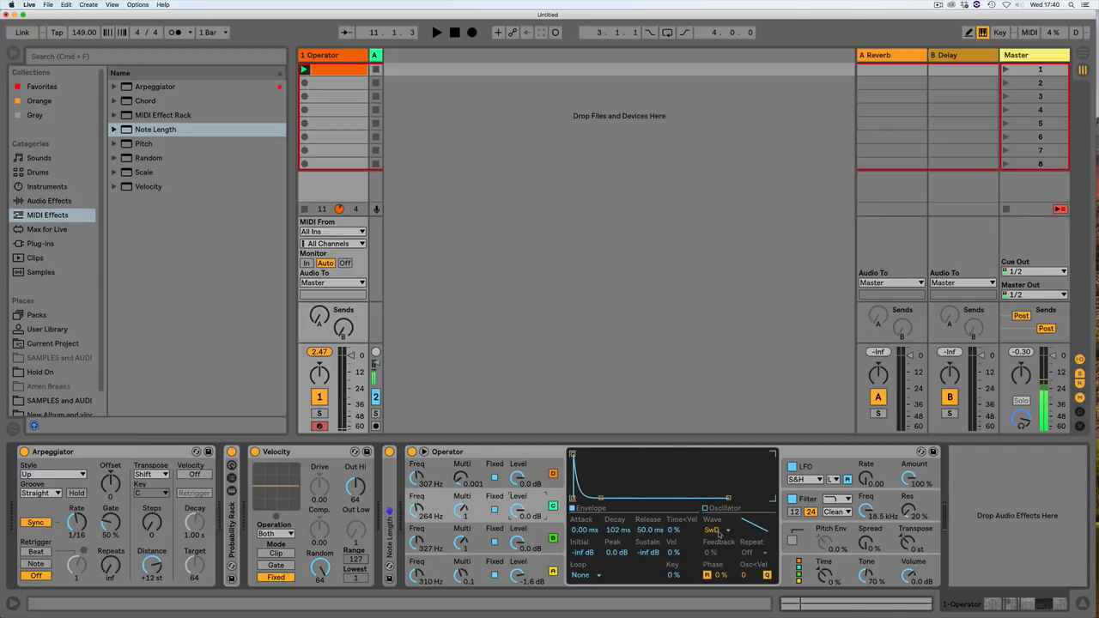
{"action": "left_click", "coordinate": [718, 530]}
{"action": "left_click", "coordinate": [724, 269]}
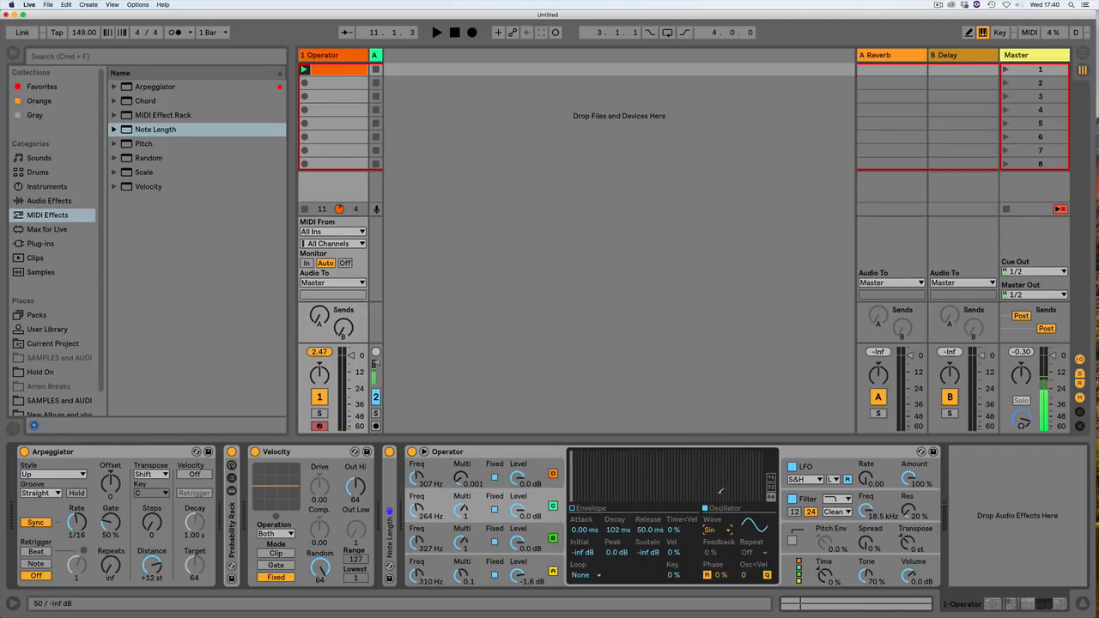
{"action": "left_click", "coordinate": [718, 530]}
{"action": "left_click", "coordinate": [726, 383]}
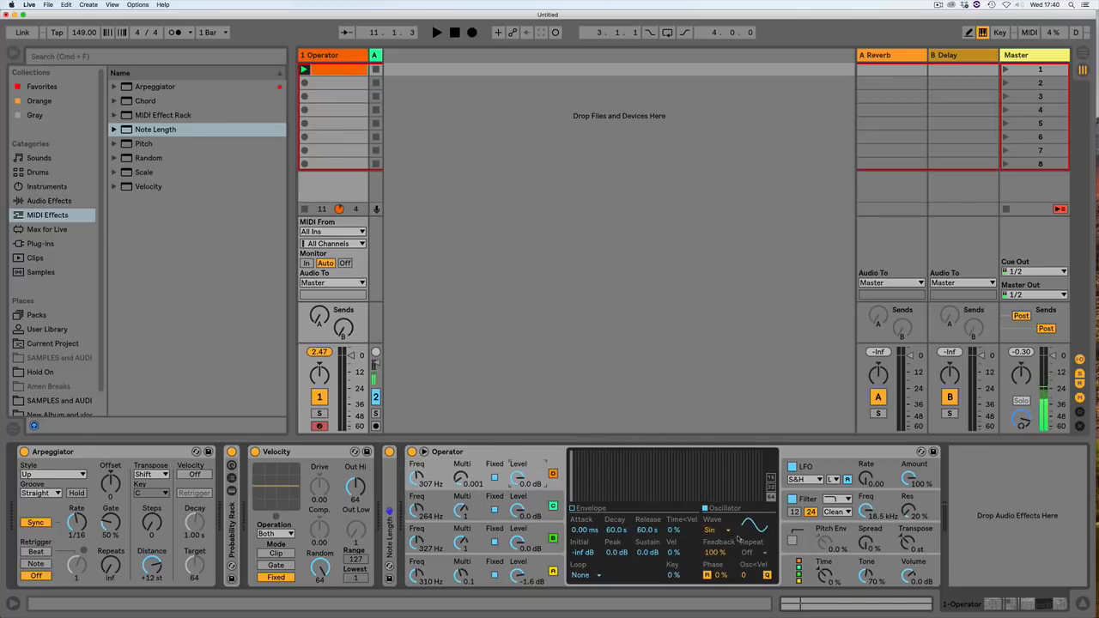
{"action": "left_click", "coordinate": [747, 552]}
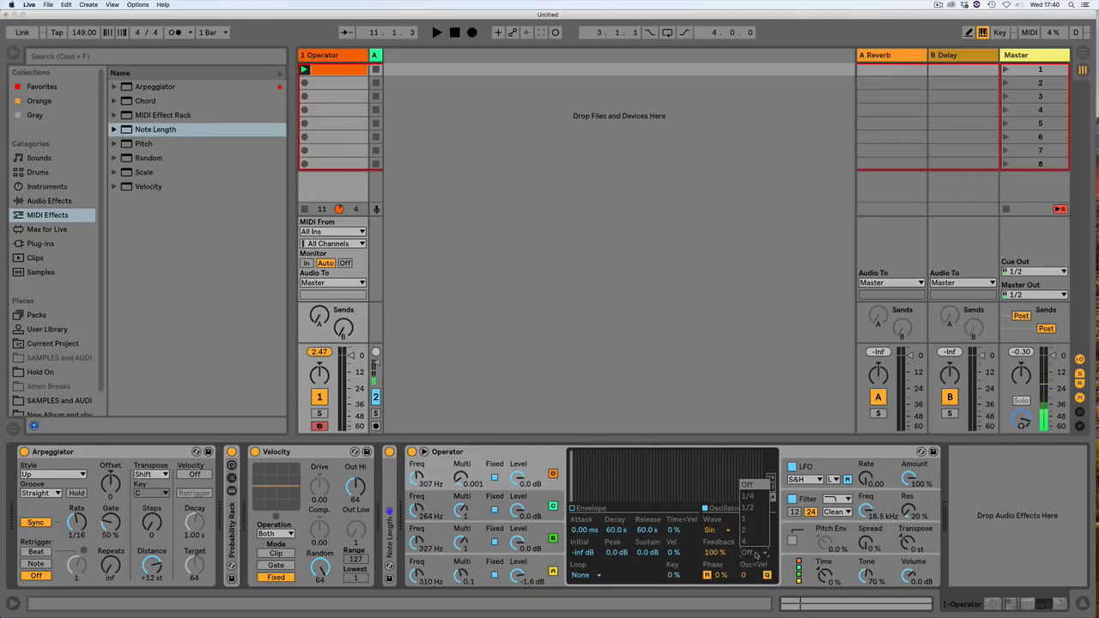
{"action": "left_click", "coordinate": [747, 485]}
Step: Restart playback and switch Operator's filter type to Morph
{"action": "key", "text": "space"}
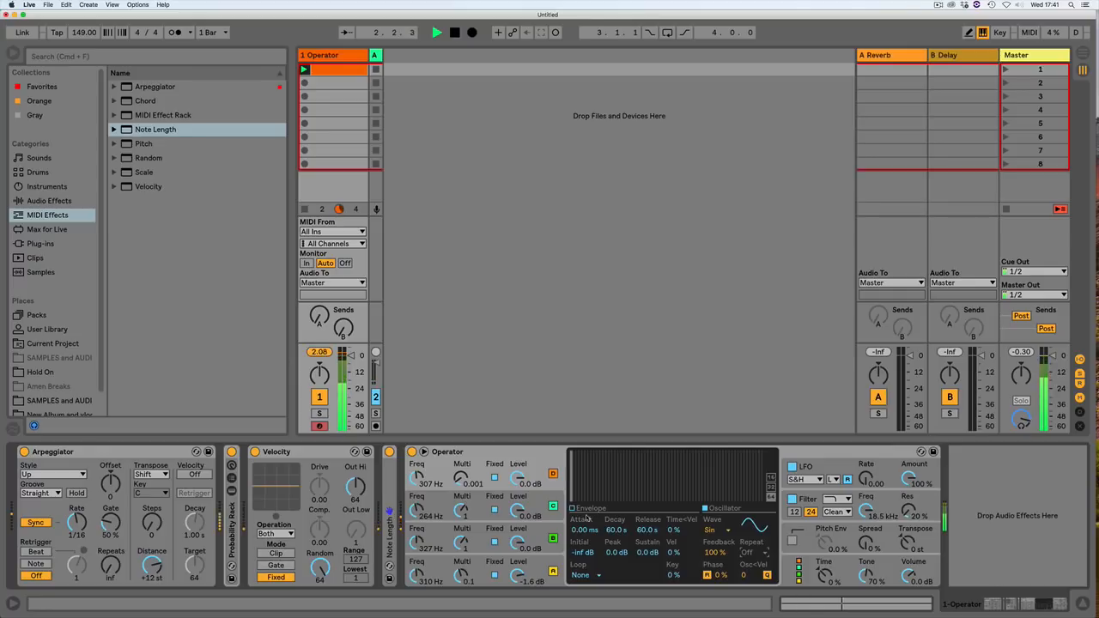
{"action": "left_click", "coordinate": [724, 508]}
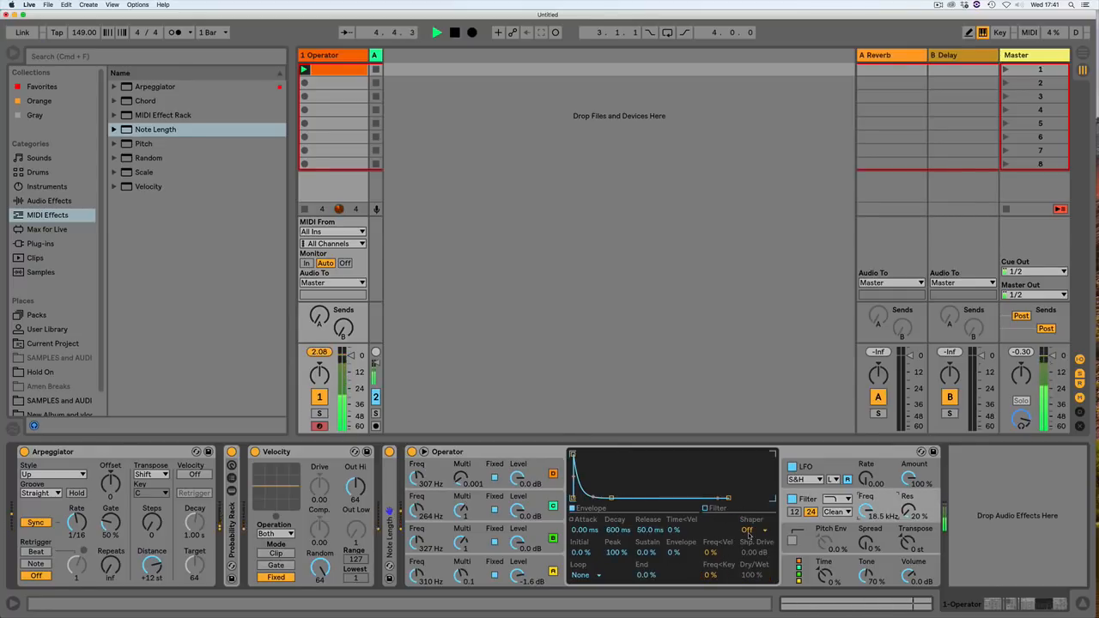
{"action": "left_click", "coordinate": [836, 499]}
{"action": "left_click", "coordinate": [831, 554]}
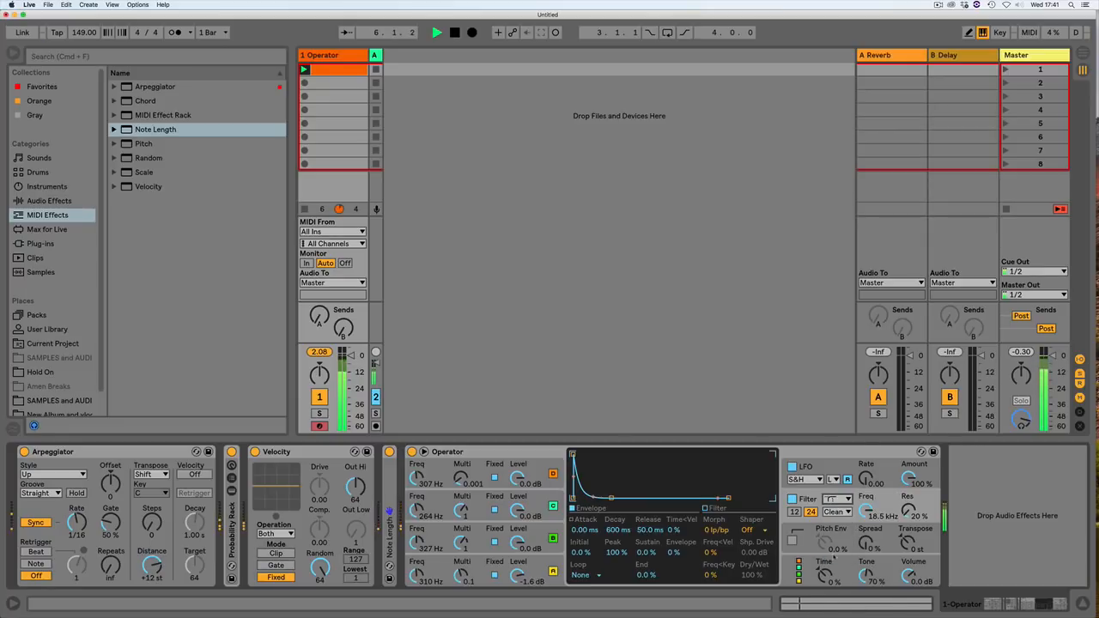
Step: Extend the LFO's Dest. A to oscillators C and D and the filter, and lower the filter frequency to 673 Hz
{"action": "left_click", "coordinate": [807, 467]}
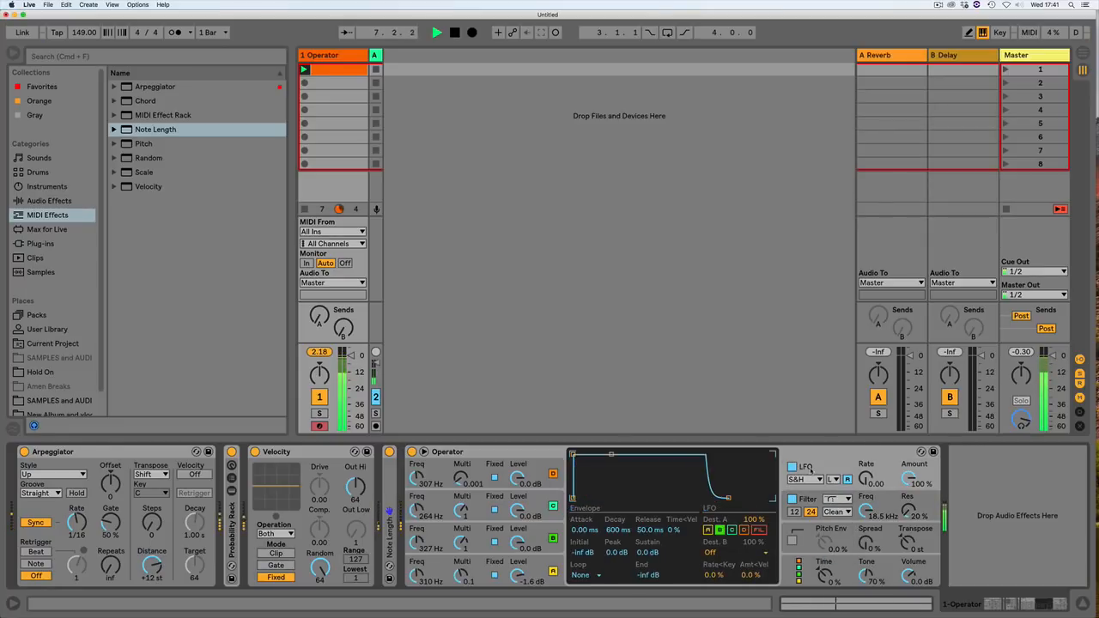
{"action": "left_click", "coordinate": [744, 530]}
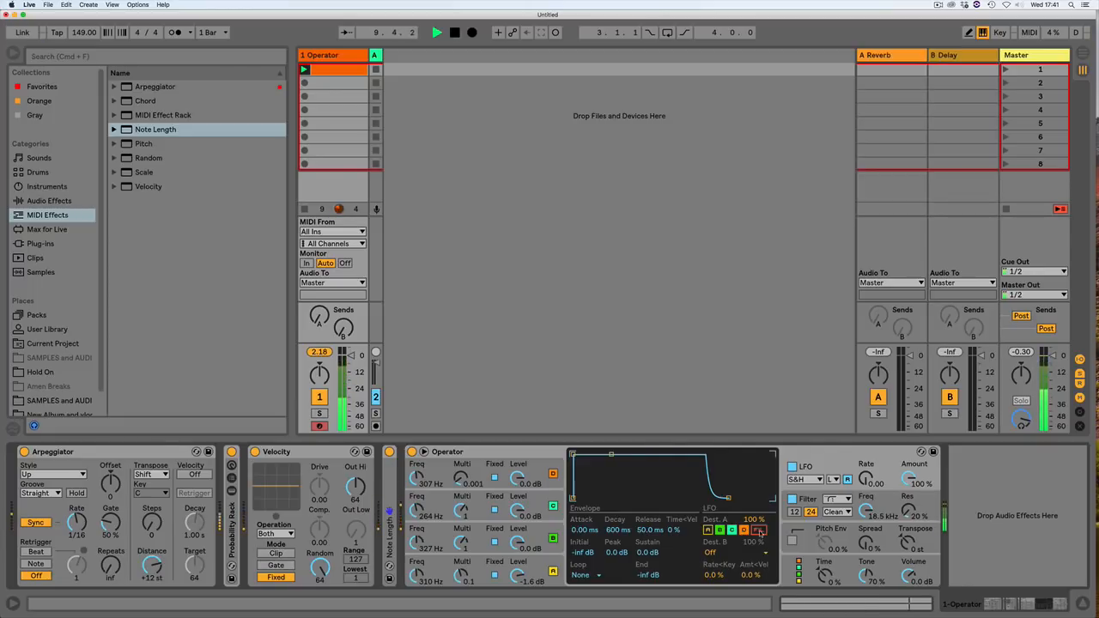
{"action": "mouse_move", "coordinate": [861, 502]}
{"action": "left_mouse_down"}
{"action": "mouse_move", "coordinate": [861, 567]}
{"action": "mouse_move", "coordinate": [867, 499]}
{"action": "left_mouse_up"}
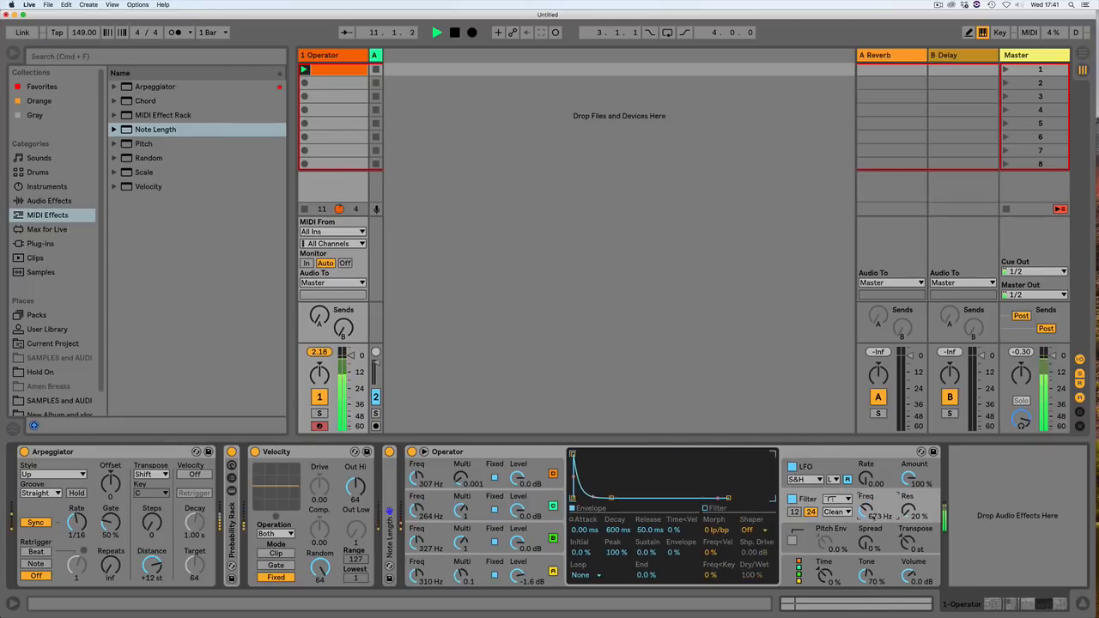
Step: Set the LFO's Dest. B to Filter Morph
{"action": "left_click", "coordinate": [819, 466]}
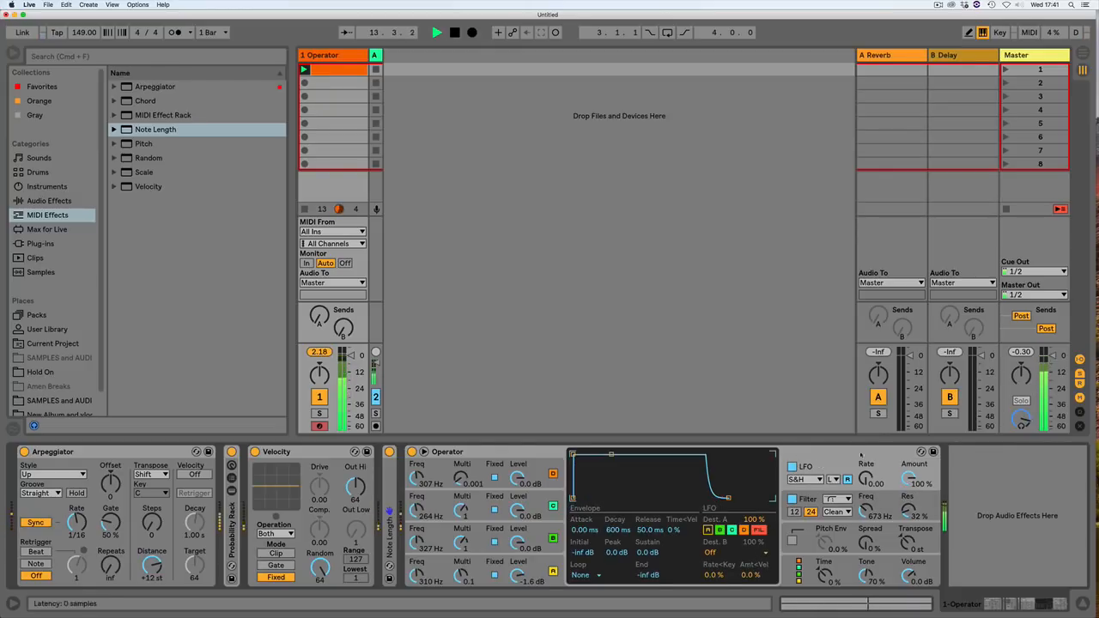
{"action": "left_click", "coordinate": [708, 553]}
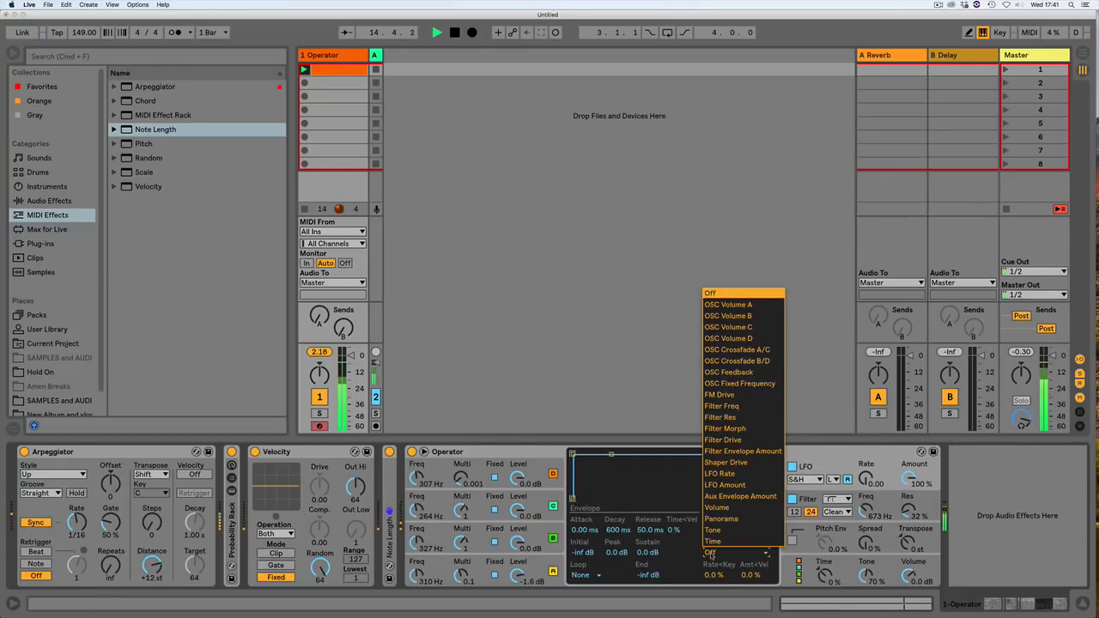
{"action": "left_click", "coordinate": [726, 428]}
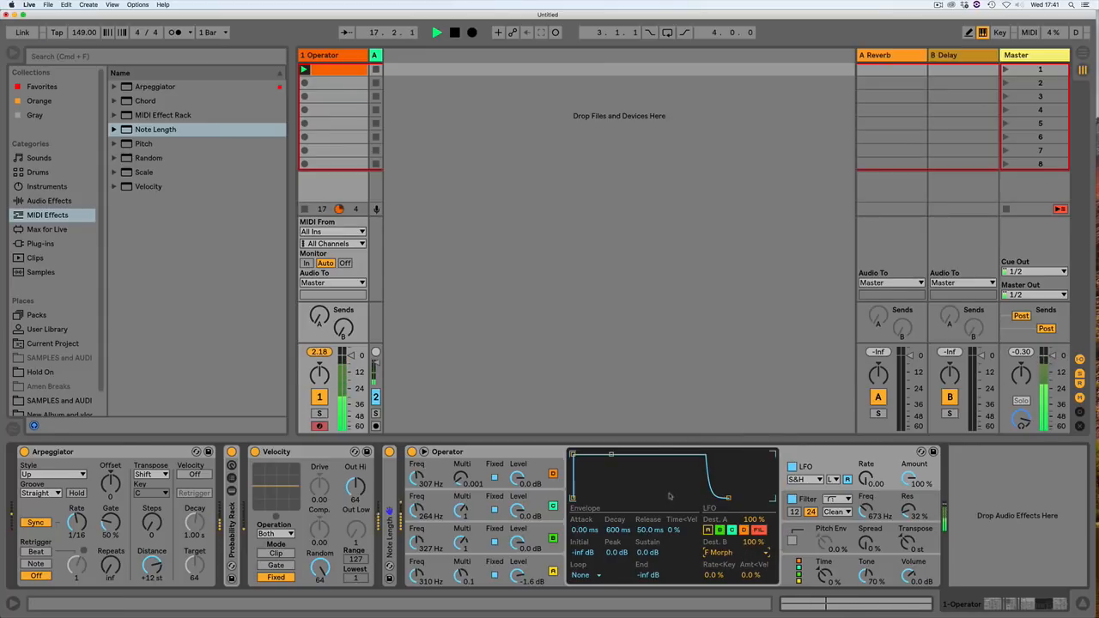
Step: Show the filter curve and shape it with Morph at 93 hp/no, frequency 802 Hz and resonance 84 %
{"action": "left_click", "coordinate": [882, 503]}
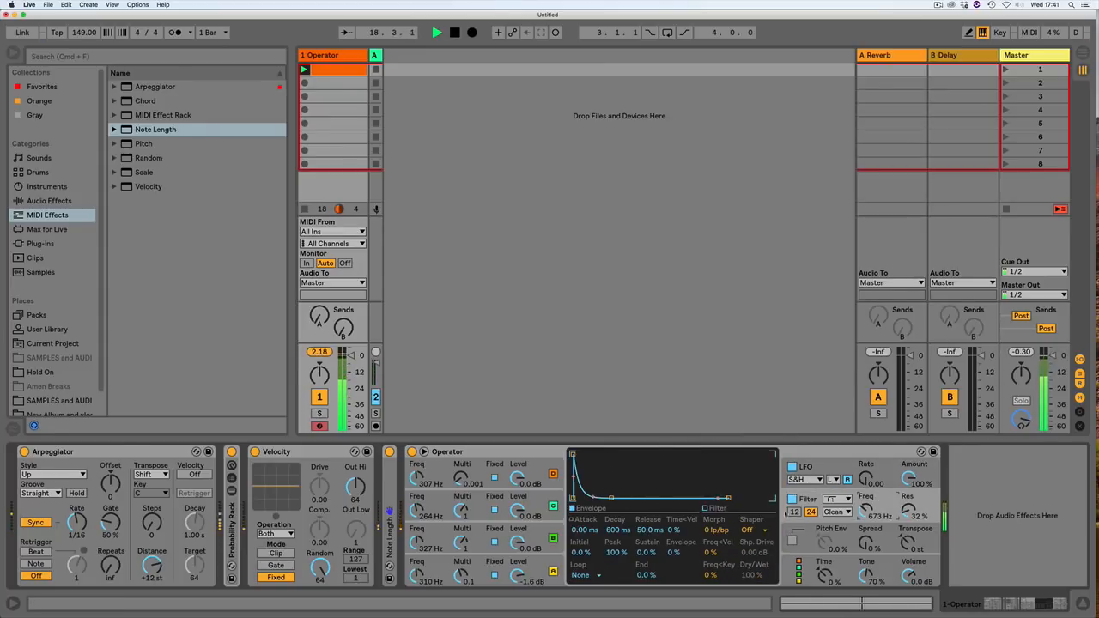
{"action": "left_click", "coordinate": [707, 509]}
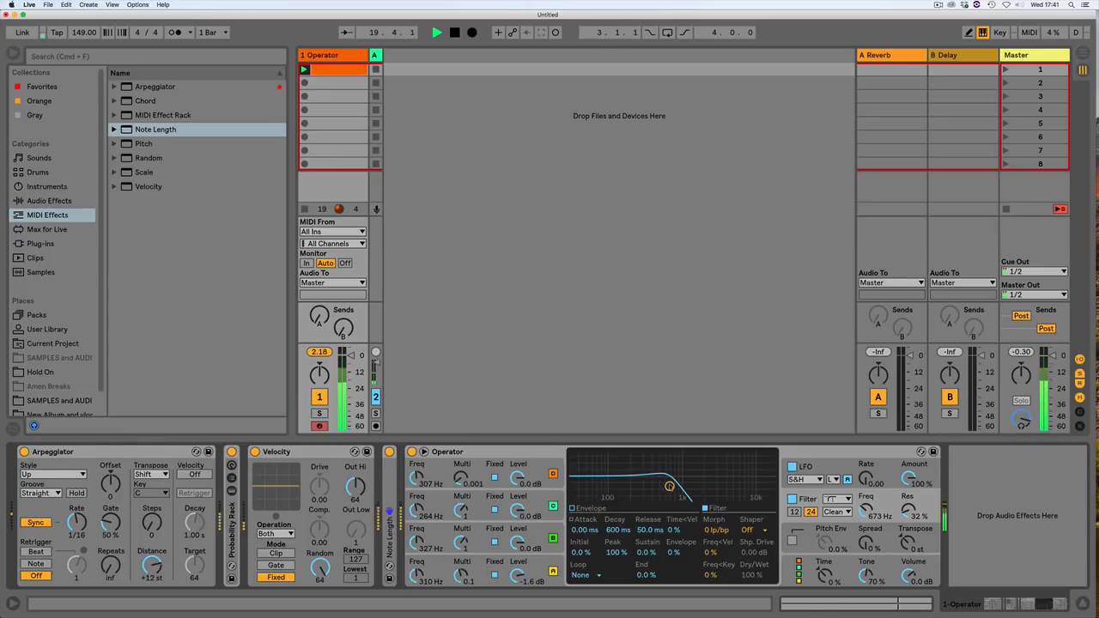
{"action": "left_click_drag", "start_coordinate": [670, 487], "coordinate": [668, 482]}
{"action": "left_click_drag", "start_coordinate": [716, 530], "coordinate": [716, 456]}
{"action": "mouse_move", "coordinate": [668, 481]}
{"action": "left_mouse_down"}
{"action": "mouse_move", "coordinate": [606, 465]}
{"action": "mouse_move", "coordinate": [675, 469]}
{"action": "left_mouse_up"}
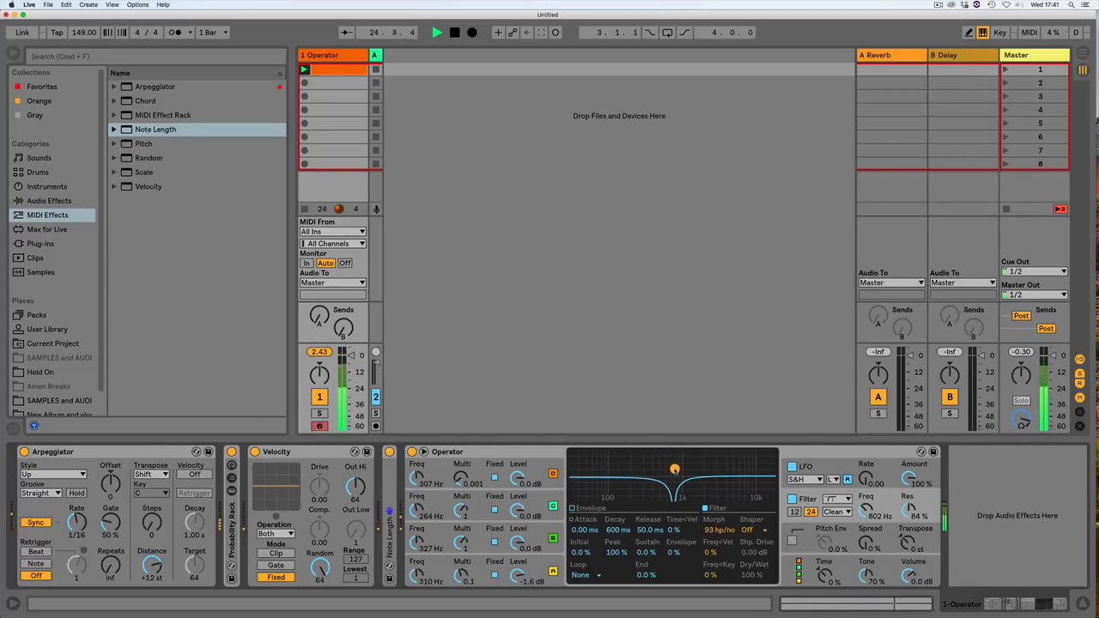
Step: Set the envelope decay of oscillator A to 149 ms and of oscillator C to 90.1 ms
{"action": "left_click", "coordinate": [534, 568]}
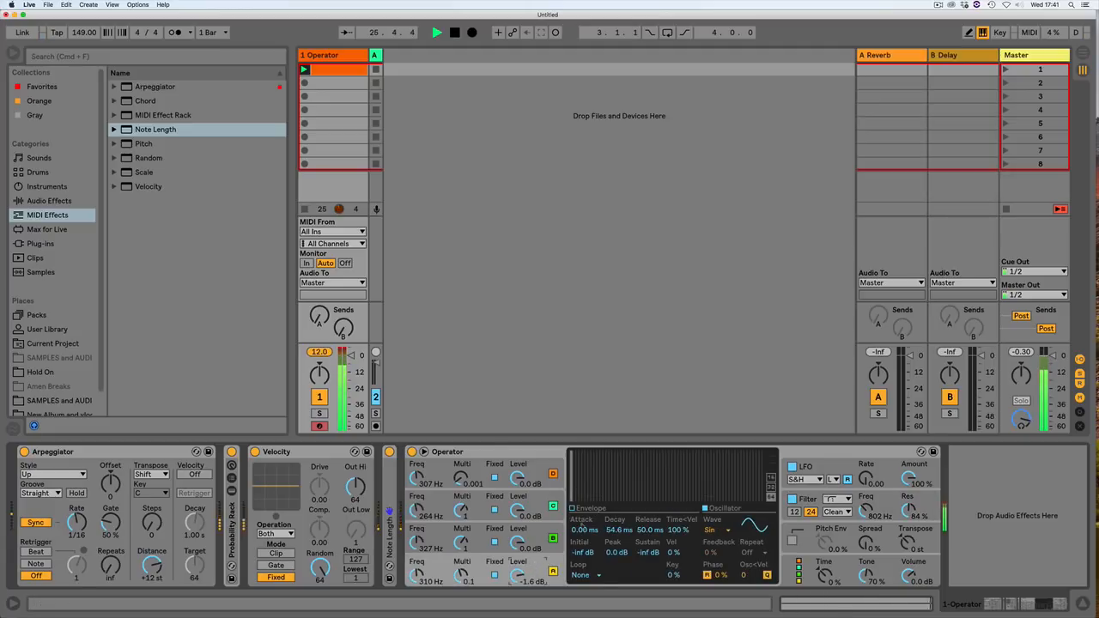
{"action": "left_click_drag", "start_coordinate": [596, 498], "coordinate": [604, 498]}
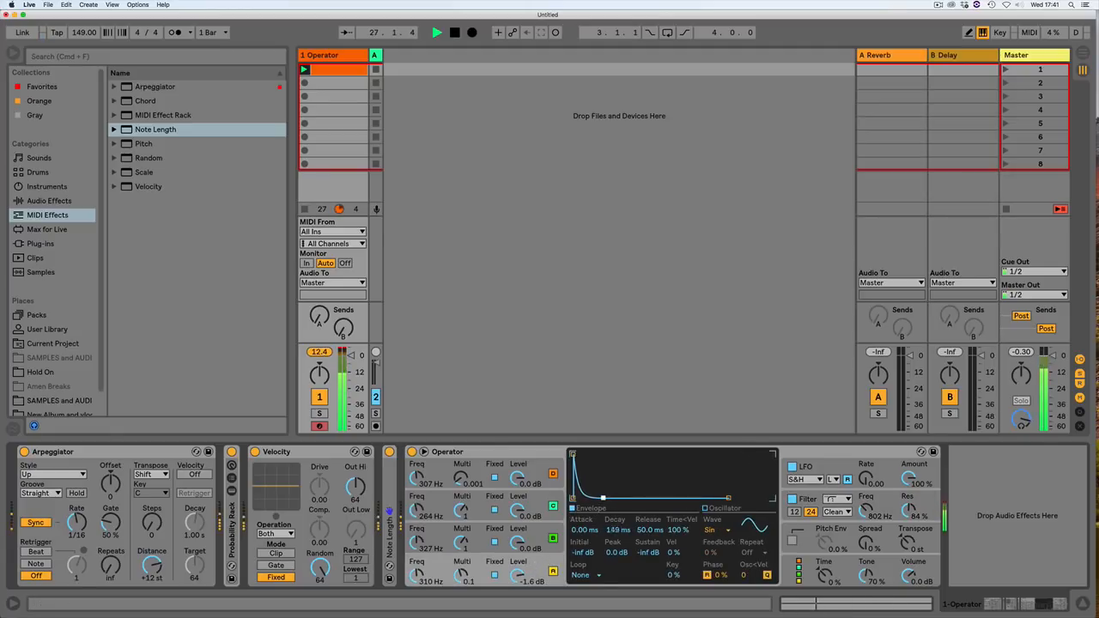
{"action": "left_click", "coordinate": [539, 527]}
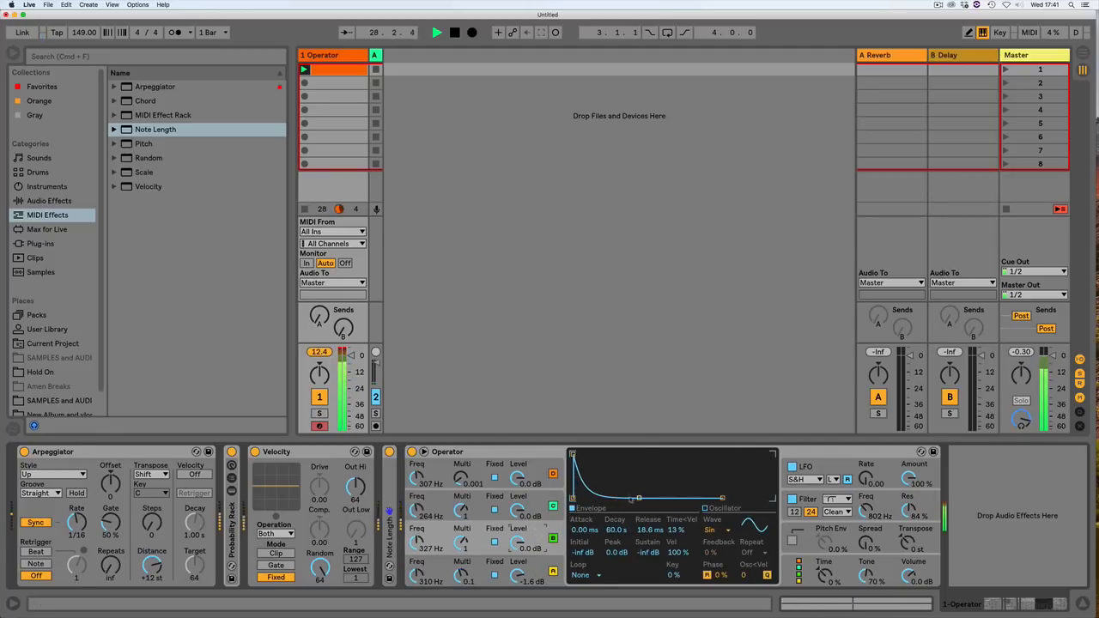
{"action": "left_click", "coordinate": [539, 500]}
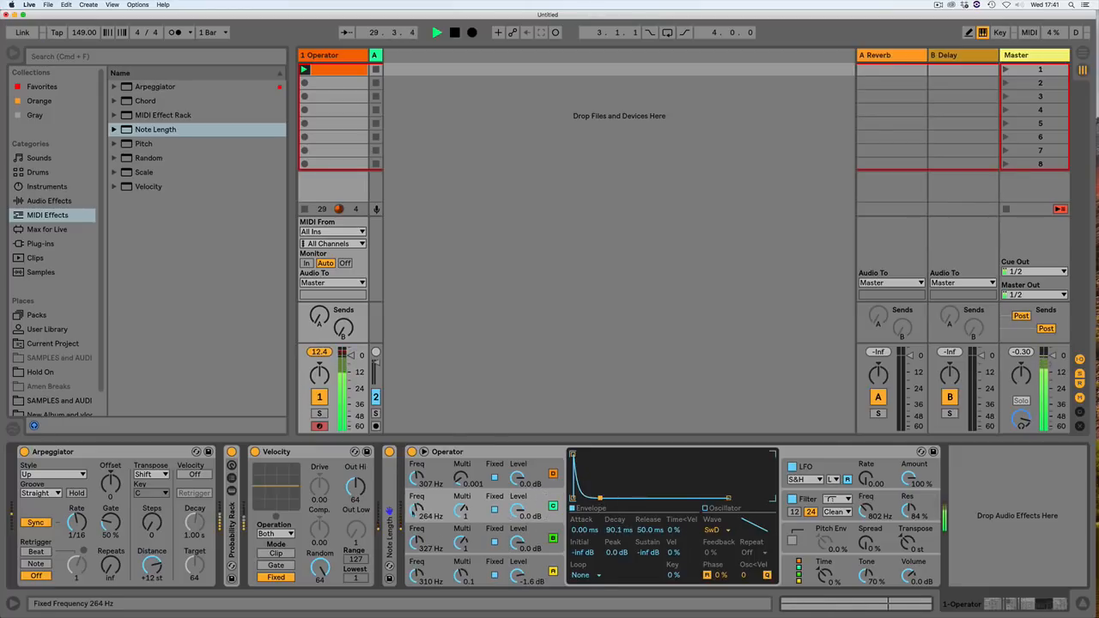
Step: Lower the fixed frequencies to 103 Hz for oscillator C, 61.9 Hz for D, 77.3 Hz for B and 190 Hz for A, and restart playback
{"action": "left_click_drag", "start_coordinate": [416, 509], "coordinate": [415, 525]}
{"action": "left_click_drag", "start_coordinate": [416, 478], "coordinate": [416, 495]}
{"action": "left_click_drag", "start_coordinate": [416, 541], "coordinate": [417, 588]}
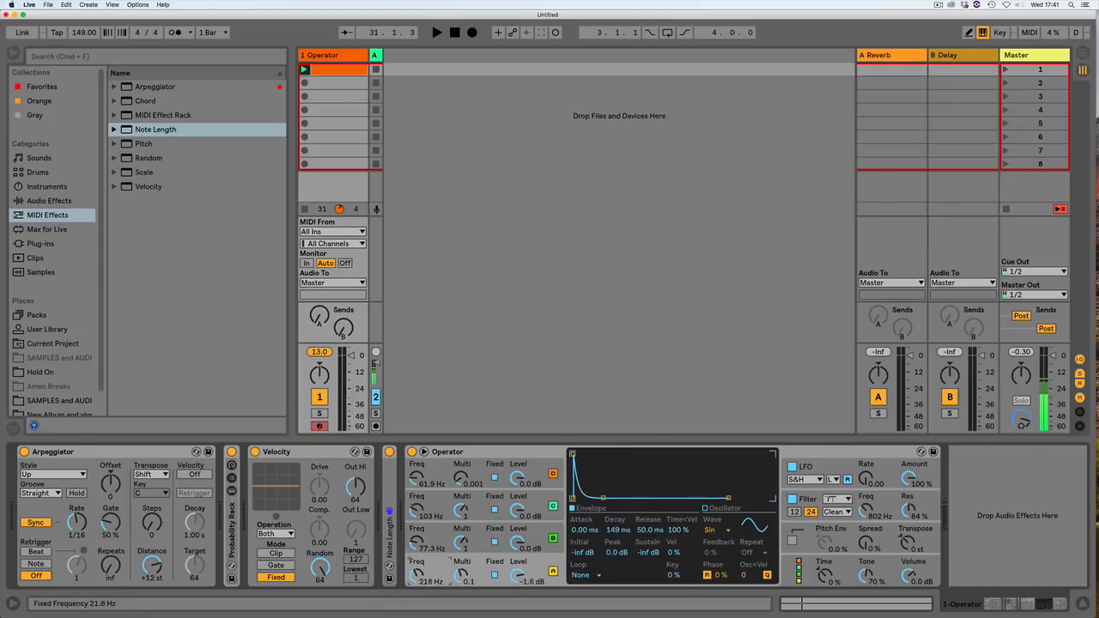
{"action": "key", "text": "space"}
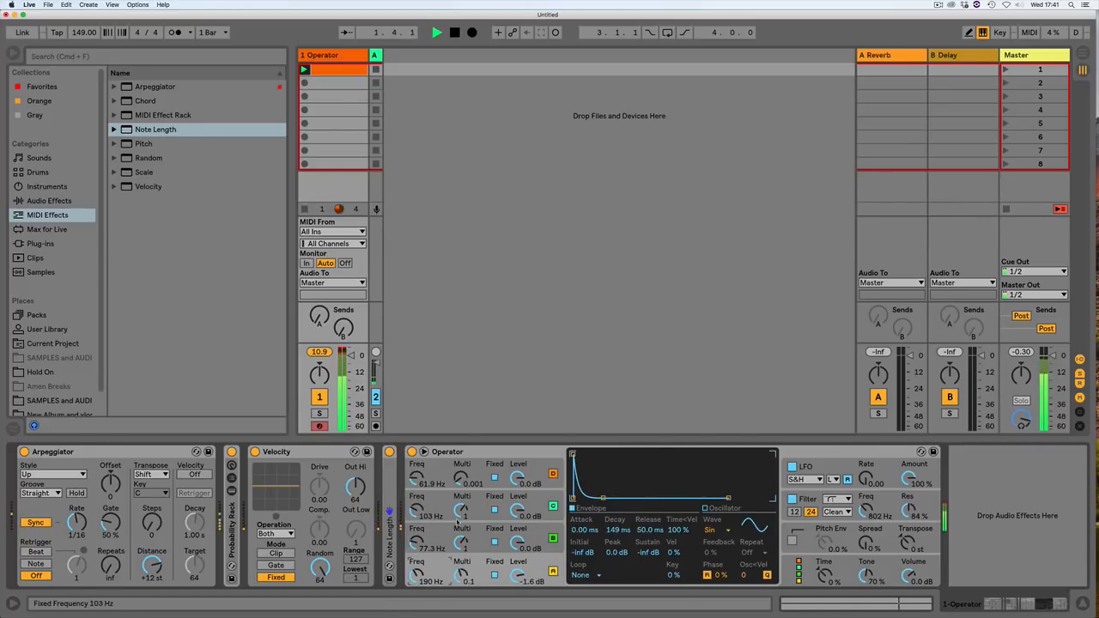
Step: Set the multipliers to 0.01 for oscillator C and 0.1 for B and D, and raise oscillator D's frequency to 371 Hz
{"action": "left_click", "coordinate": [418, 509]}
{"action": "left_click_drag", "start_coordinate": [461, 510], "coordinate": [461, 551]}
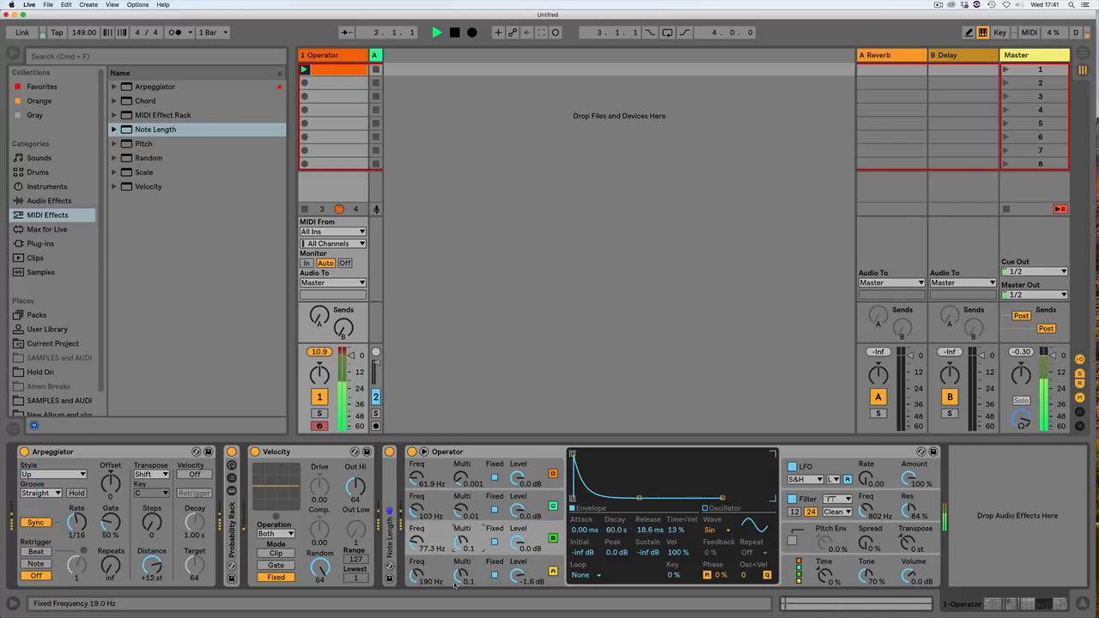
{"action": "mouse_move", "coordinate": [461, 478]}
{"action": "left_mouse_down"}
{"action": "mouse_move", "coordinate": [417, 475]}
{"action": "mouse_move", "coordinate": [418, 459]}
{"action": "mouse_move", "coordinate": [461, 482]}
{"action": "left_mouse_up"}
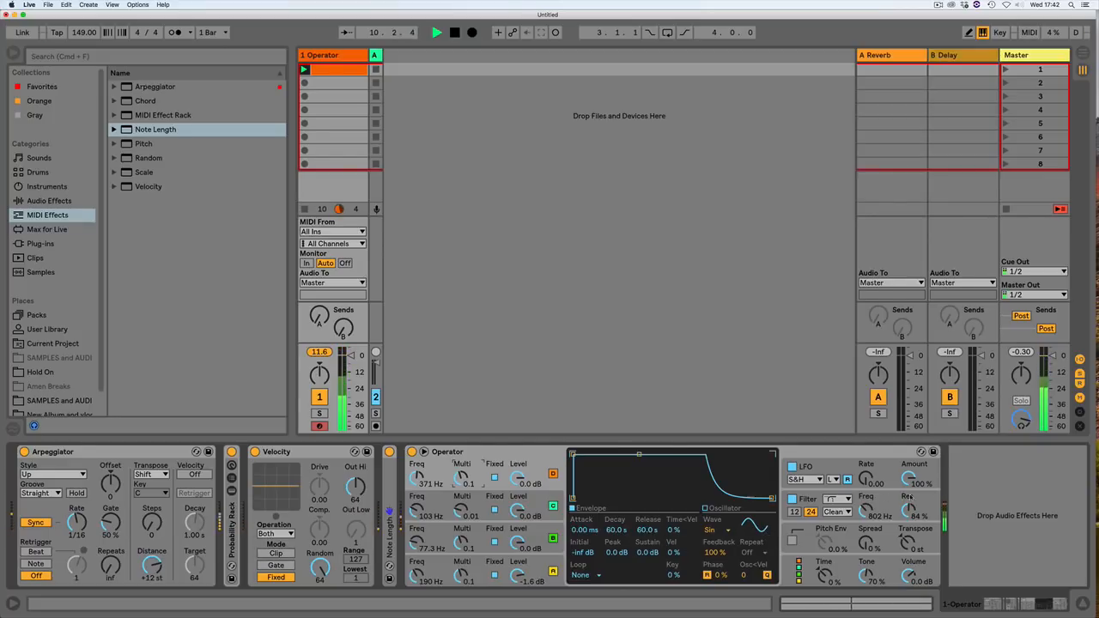
Step: Add a Glue Compressor after Operator with its threshold at -25.7 dB and makeup at 12.2 dB
{"action": "left_click", "coordinate": [43, 201]}
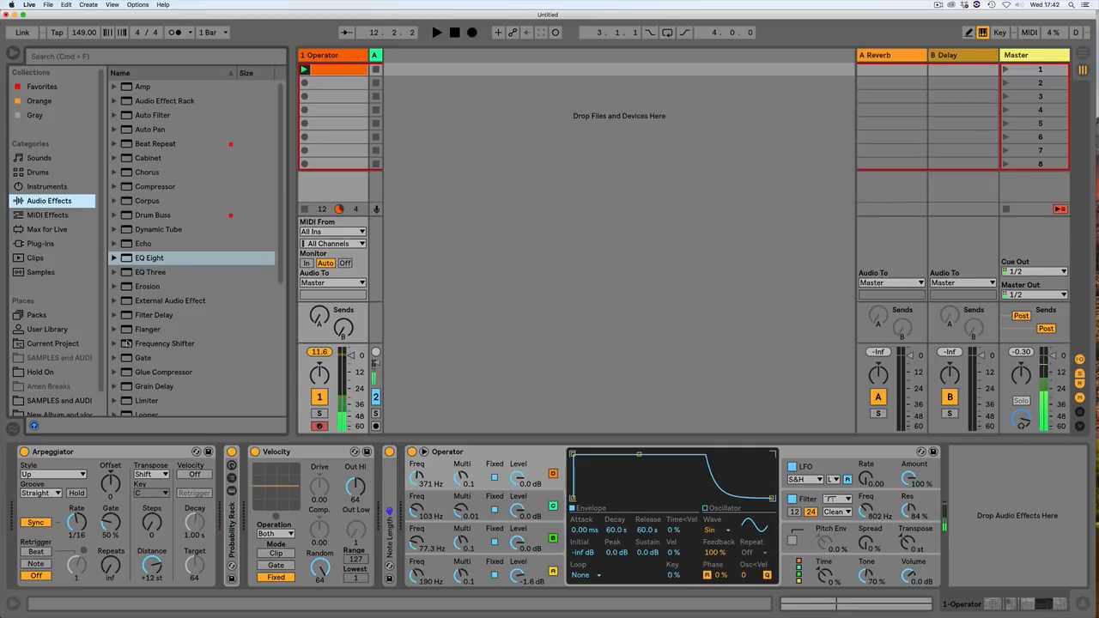
{"action": "left_click_drag", "start_coordinate": [128, 371], "coordinate": [932, 562]}
{"action": "mouse_move", "coordinate": [985, 521]}
{"action": "left_mouse_down"}
{"action": "mouse_move", "coordinate": [1001, 536]}
{"action": "mouse_move", "coordinate": [1001, 520]}
{"action": "left_mouse_up"}
{"action": "left_click_drag", "start_coordinate": [988, 613], "coordinate": [998, 613]}
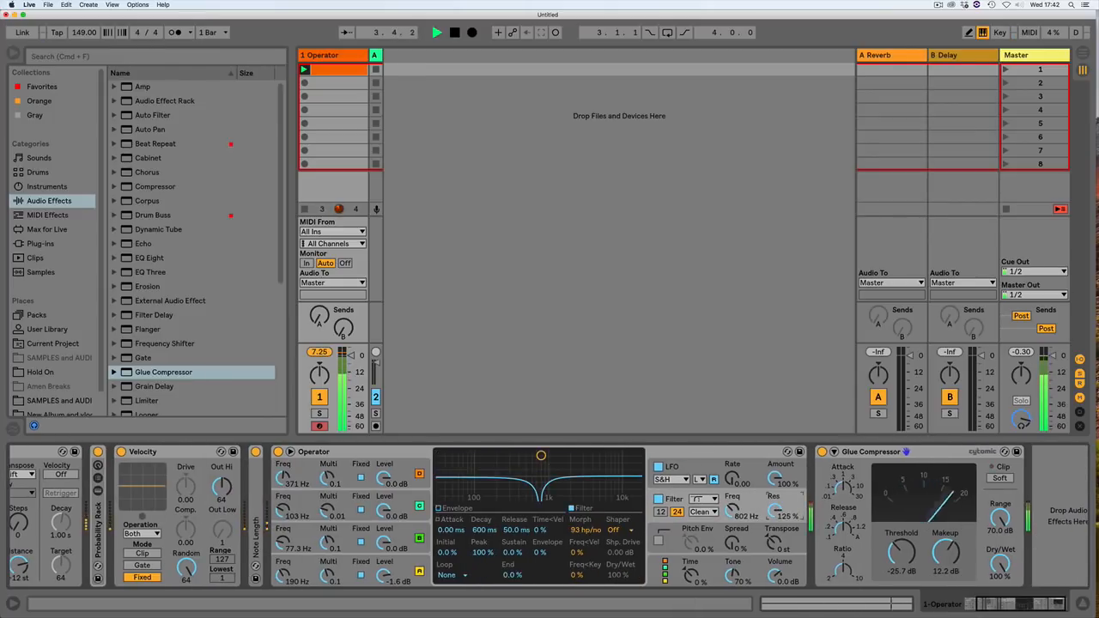
Step: Set Operator's filter resonance to 60 % and frequency to 824 Hz, and stop playback
{"action": "left_click_drag", "start_coordinate": [774, 512], "coordinate": [732, 506]}
{"action": "key", "text": "space"}
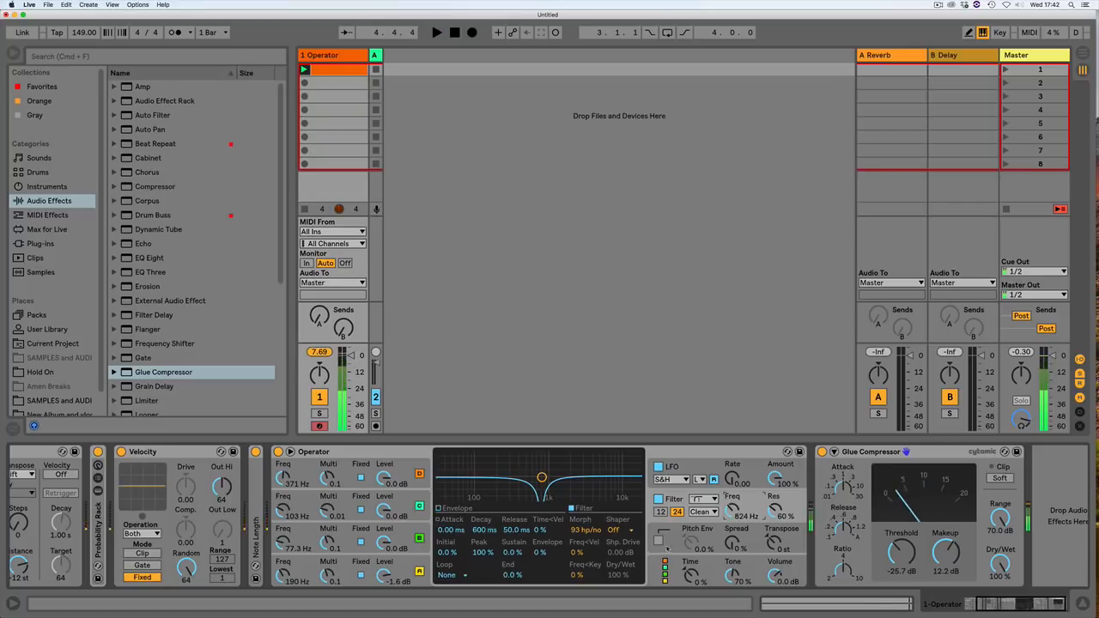
Step: Enable the looping pitch envelope with +8 st initial, +48 st peak, 1.06 ms attack, Loop mode and 100 % Time<Vel
{"action": "left_click", "coordinate": [657, 539]}
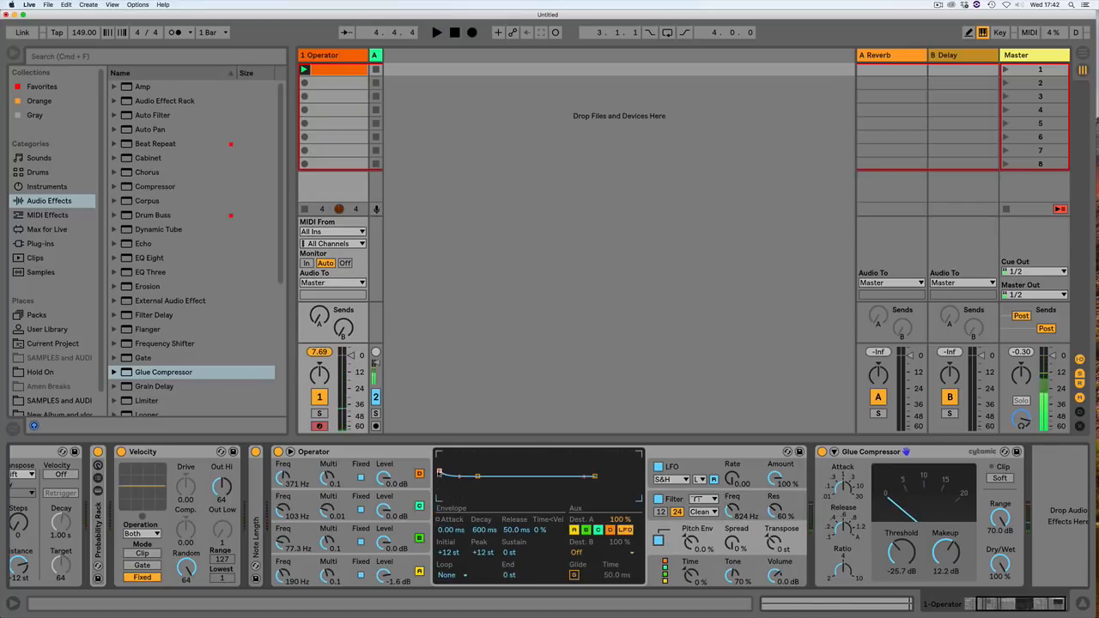
{"action": "left_click_drag", "start_coordinate": [439, 473], "coordinate": [452, 455]}
{"action": "left_click", "coordinate": [447, 575]}
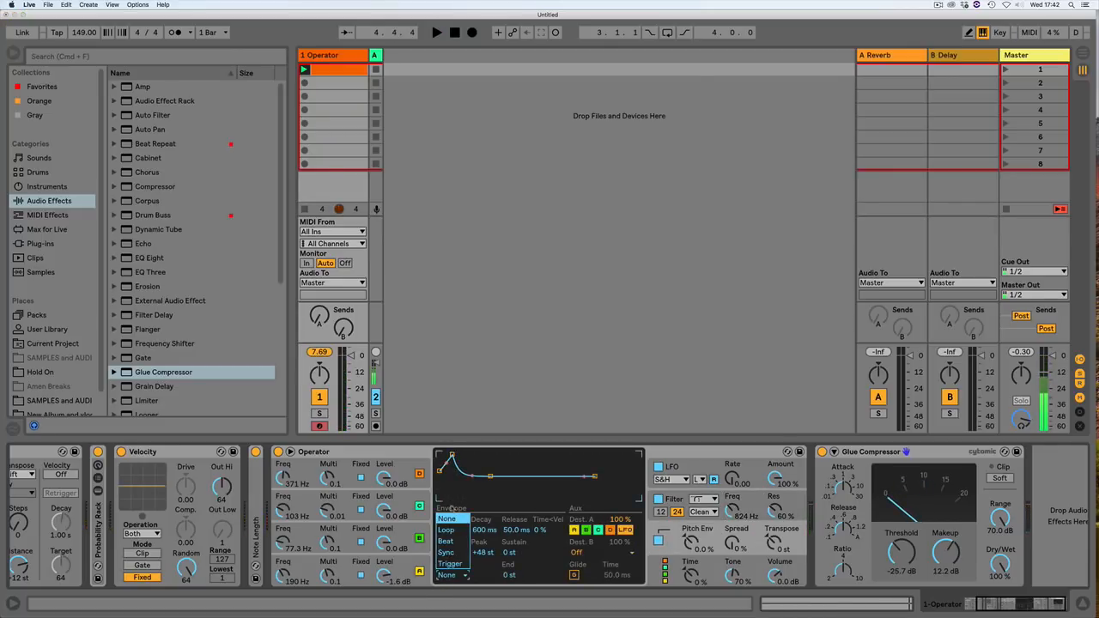
{"action": "left_click", "coordinate": [448, 530]}
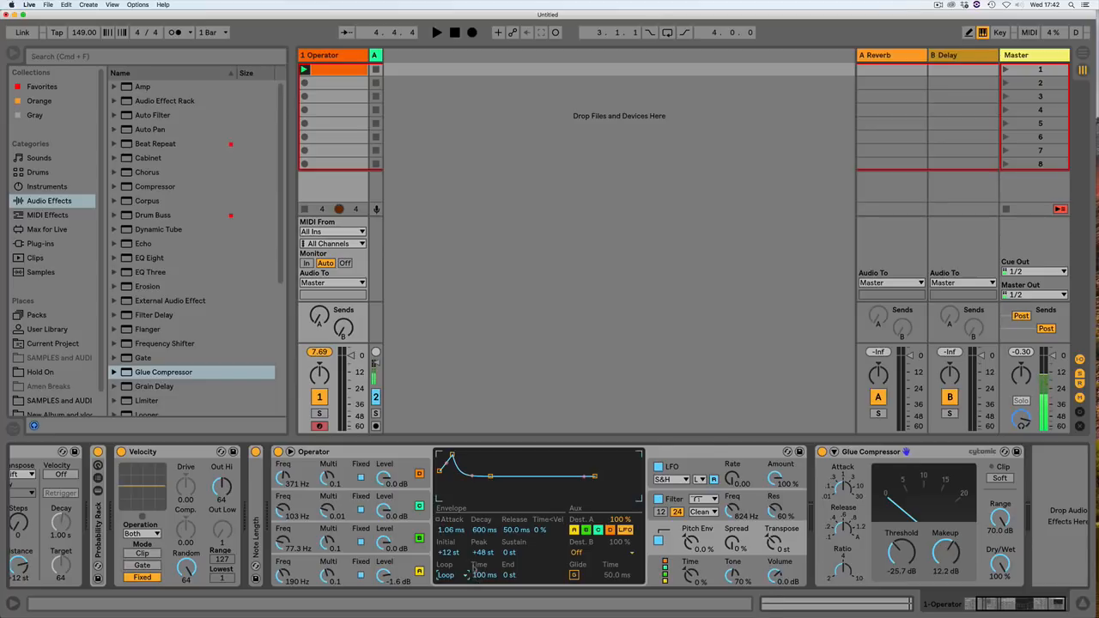
{"action": "left_click_drag", "start_coordinate": [439, 472], "coordinate": [439, 475]}
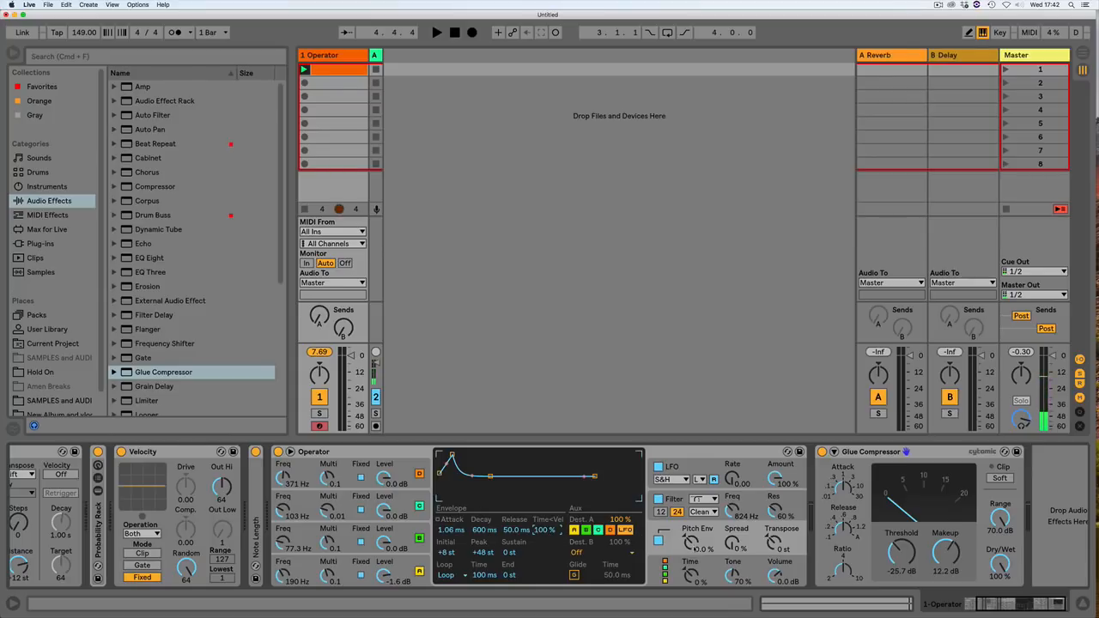
Step: Set the pitch envelope to 100 % with LFO excluded, 61.9 ms decay, +3 st initial, +1 st sustain, and set global Time to 4 %
{"action": "left_click_drag", "start_coordinate": [691, 540], "coordinate": [691, 506]}
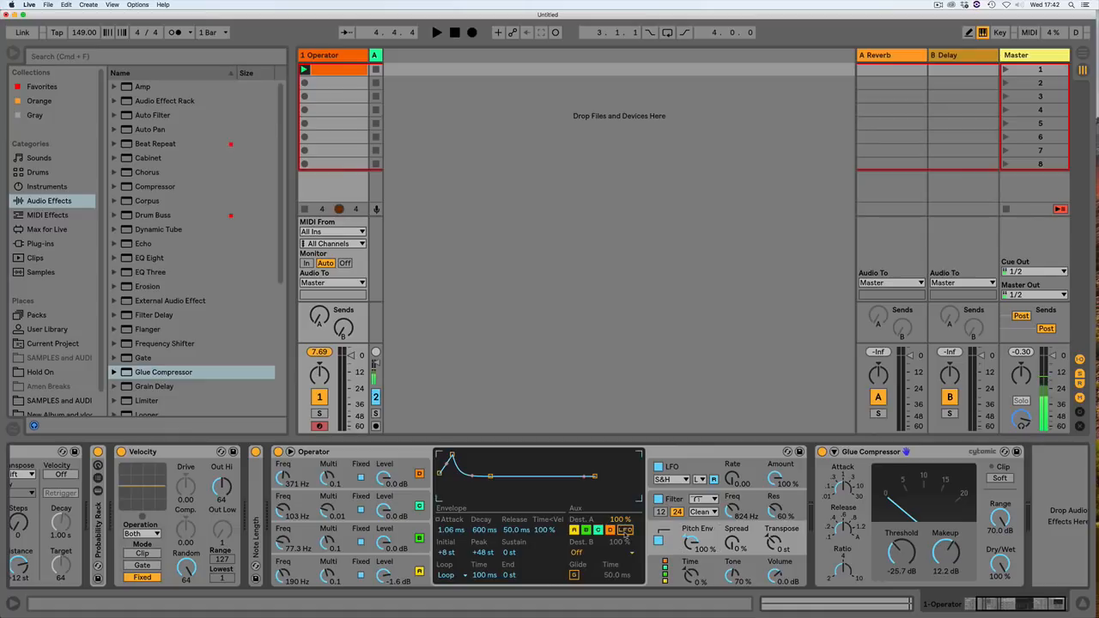
{"action": "key", "text": "space"}
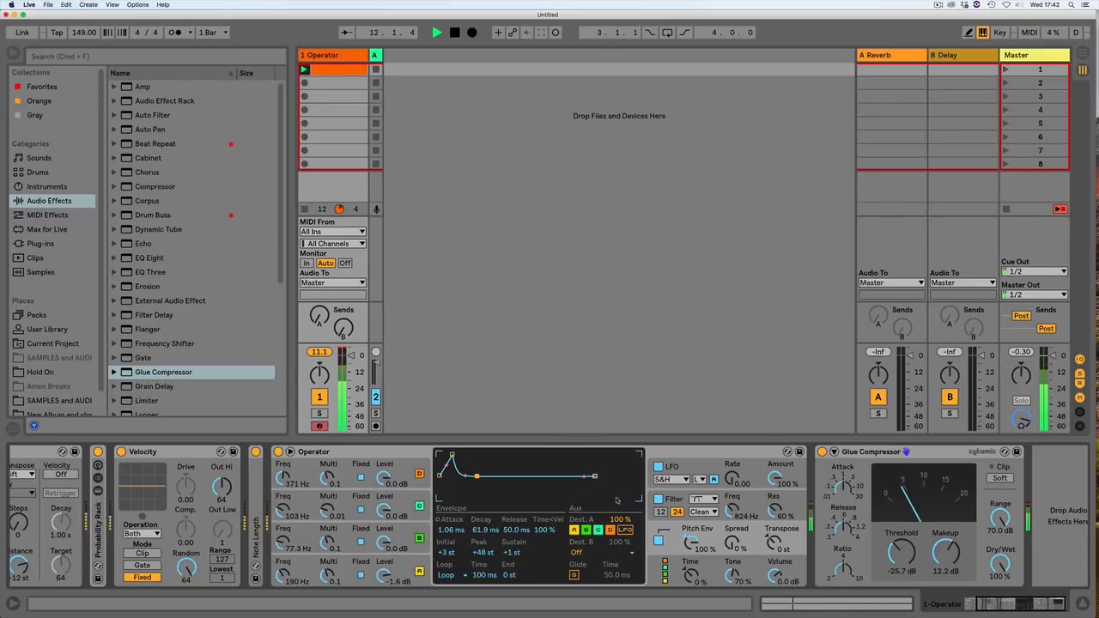
{"action": "mouse_move", "coordinate": [690, 573]}
{"action": "left_mouse_down"}
{"action": "mouse_move", "coordinate": [690, 548]}
{"action": "mouse_move", "coordinate": [690, 569]}
{"action": "left_mouse_up"}
{"action": "key", "text": "space"}
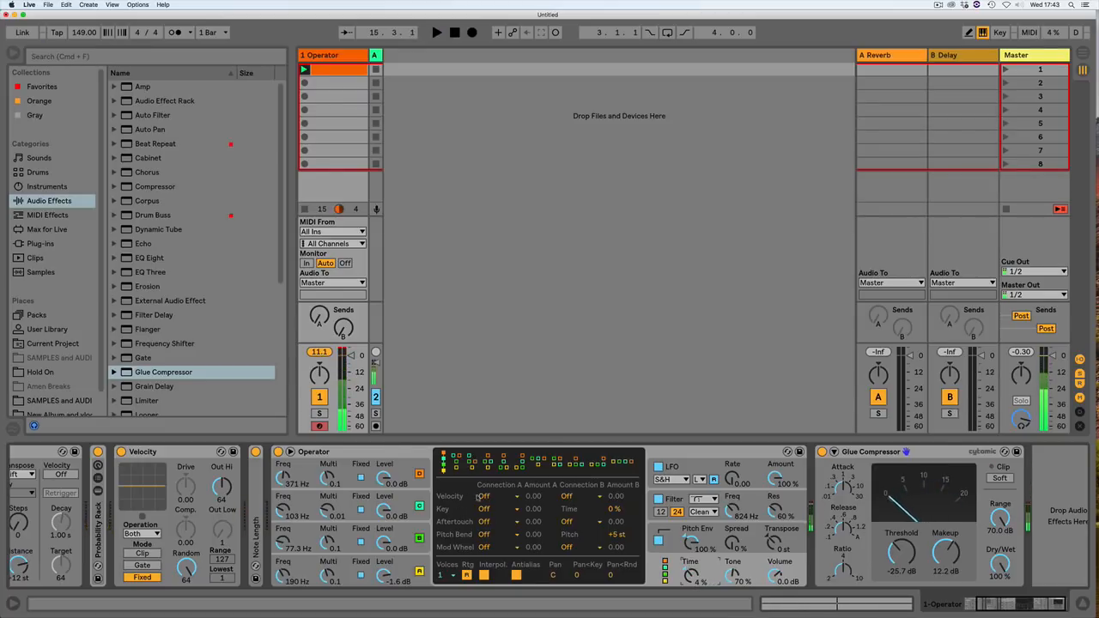
Step: Route velocity's connection A to Time with an amount of 100, raise global Time to 69 %, and start playback
{"action": "left_click", "coordinate": [479, 496]}
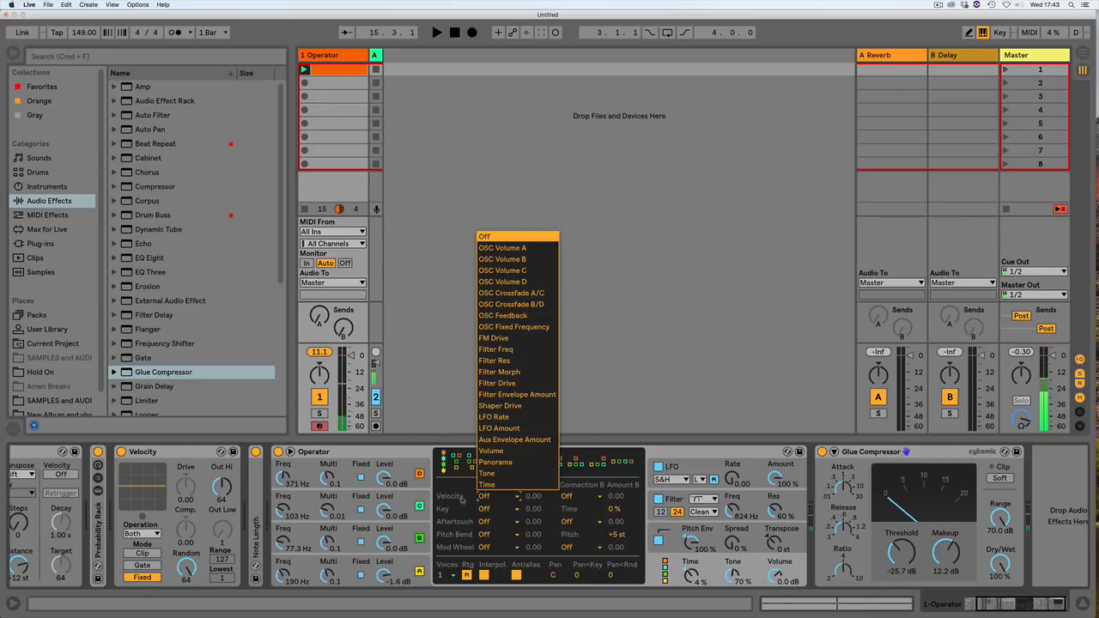
{"action": "left_click", "coordinate": [520, 496]}
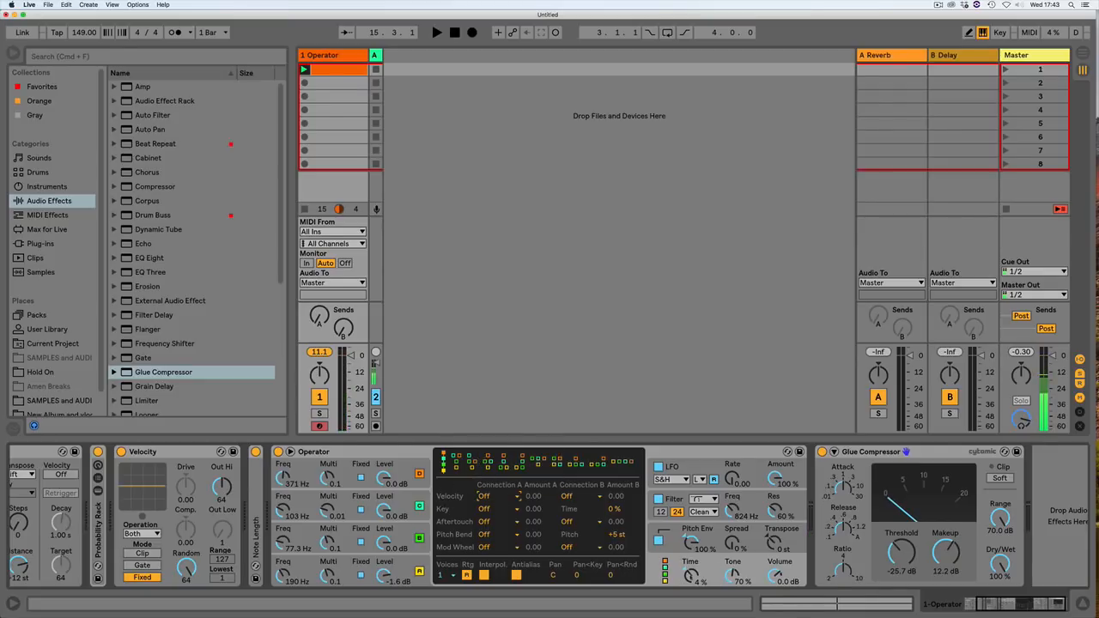
{"action": "left_click", "coordinate": [494, 498]}
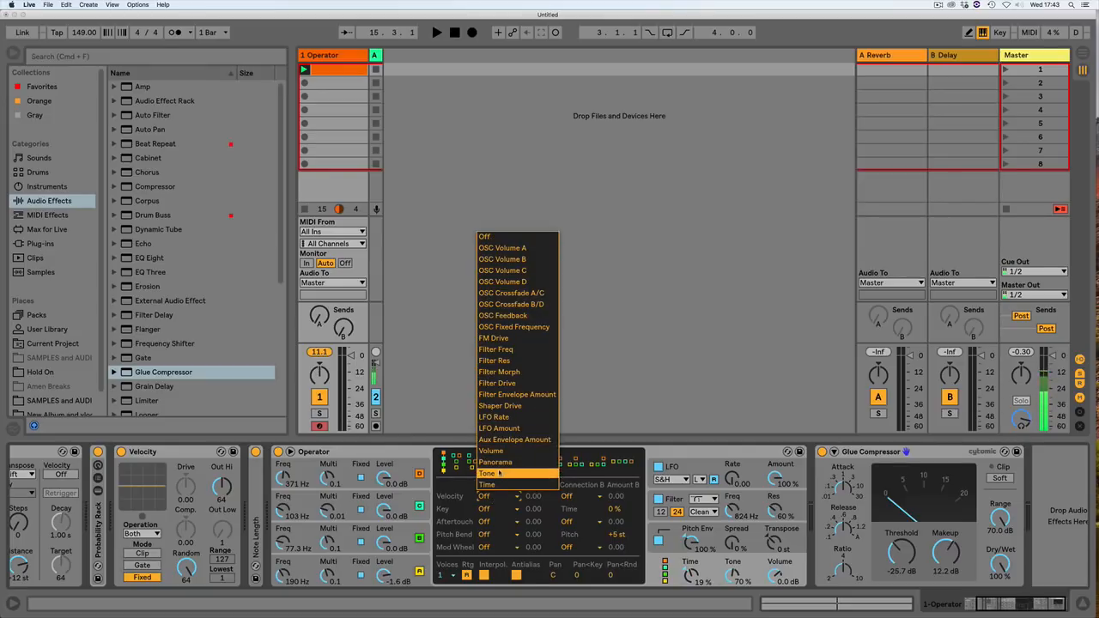
{"action": "left_click", "coordinate": [505, 485]}
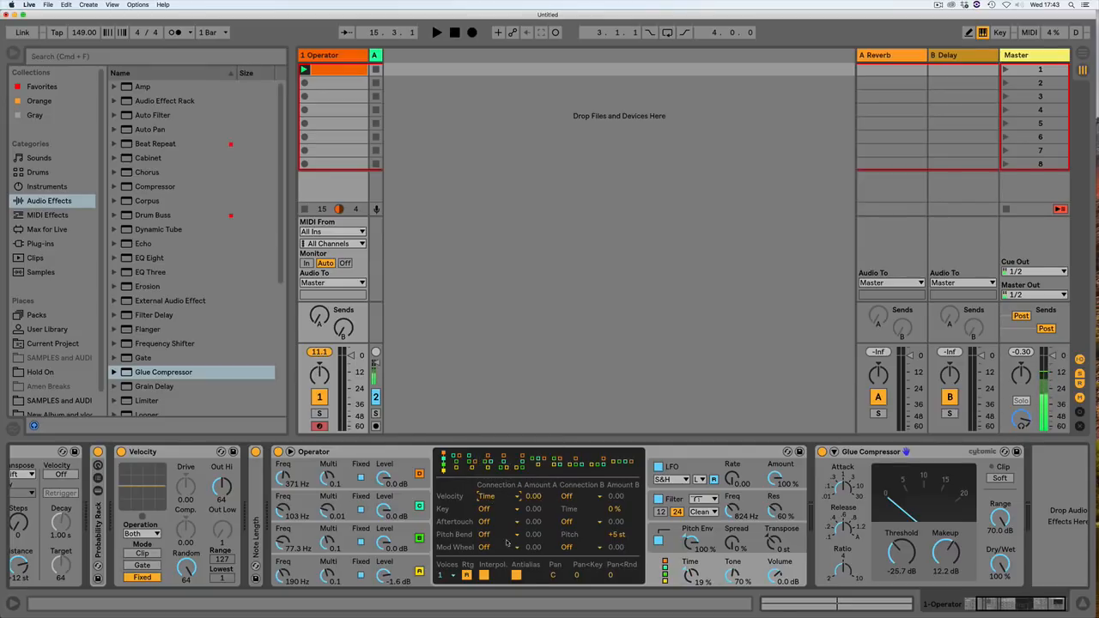
{"action": "left_click_drag", "start_coordinate": [534, 506], "coordinate": [534, 447]}
{"action": "key", "text": "space"}
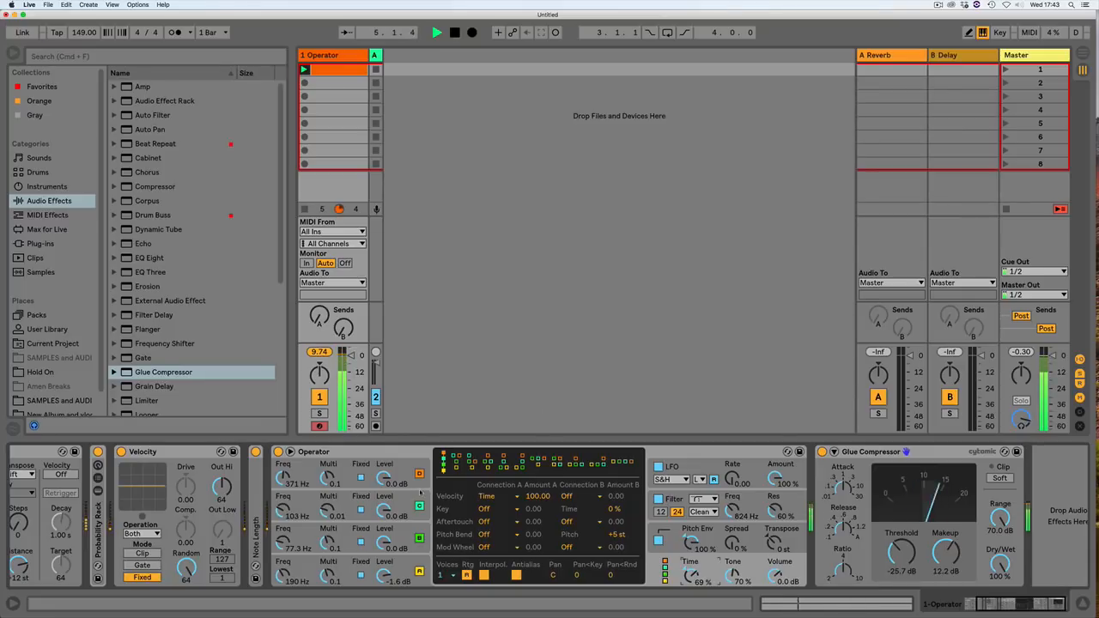
Step: Route velocity's connection B to Tone with an amount of 100 and set global Tone to 92 %
{"action": "left_click", "coordinate": [577, 497]}
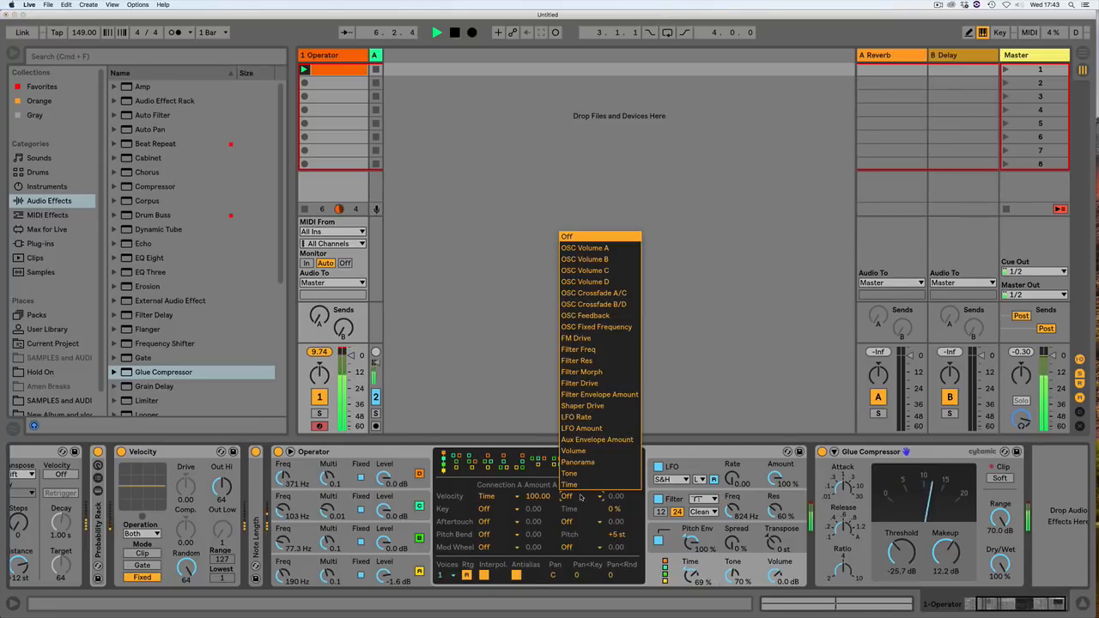
{"action": "left_click", "coordinate": [581, 498]}
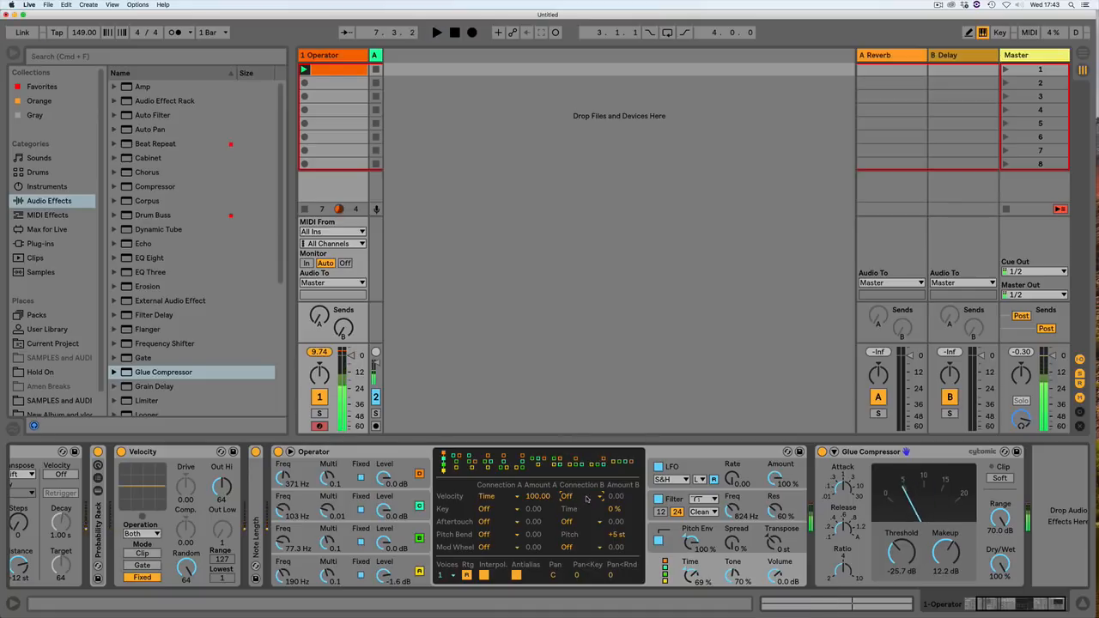
{"action": "left_click", "coordinate": [582, 502]}
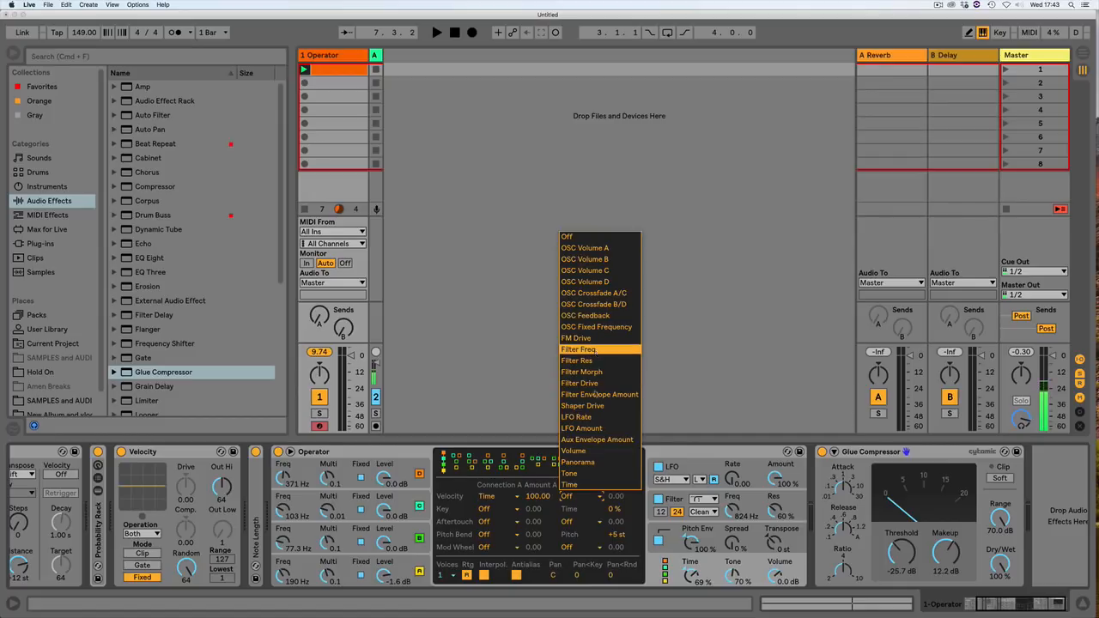
{"action": "left_click", "coordinate": [572, 475]}
{"action": "left_click_drag", "start_coordinate": [601, 497], "coordinate": [601, 447]}
{"action": "key", "text": "space"}
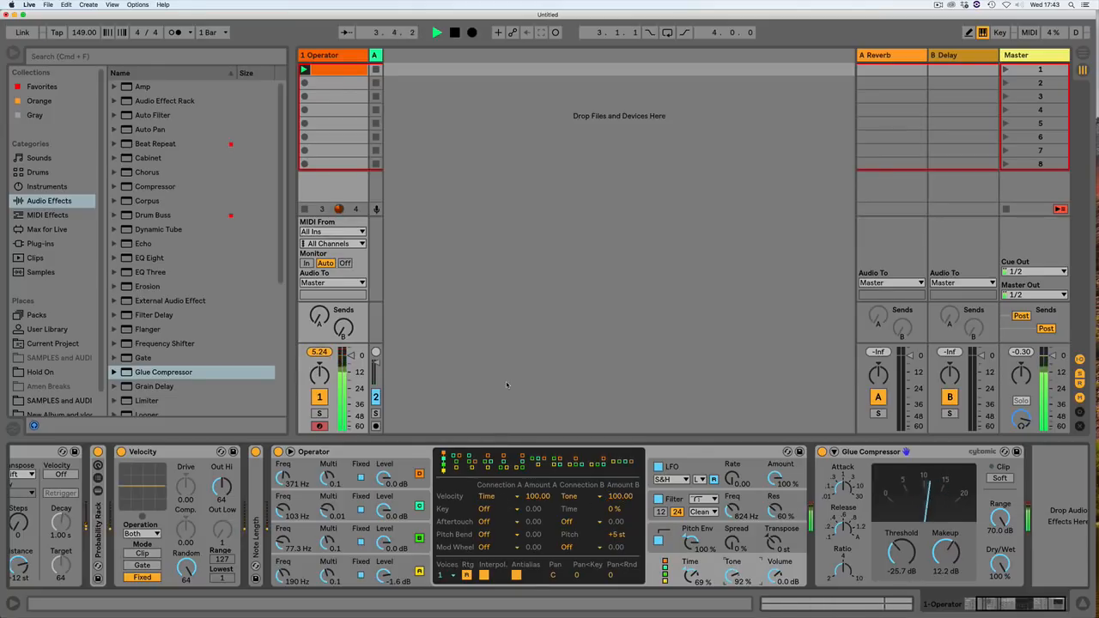
{"action": "left_click", "coordinate": [711, 544]}
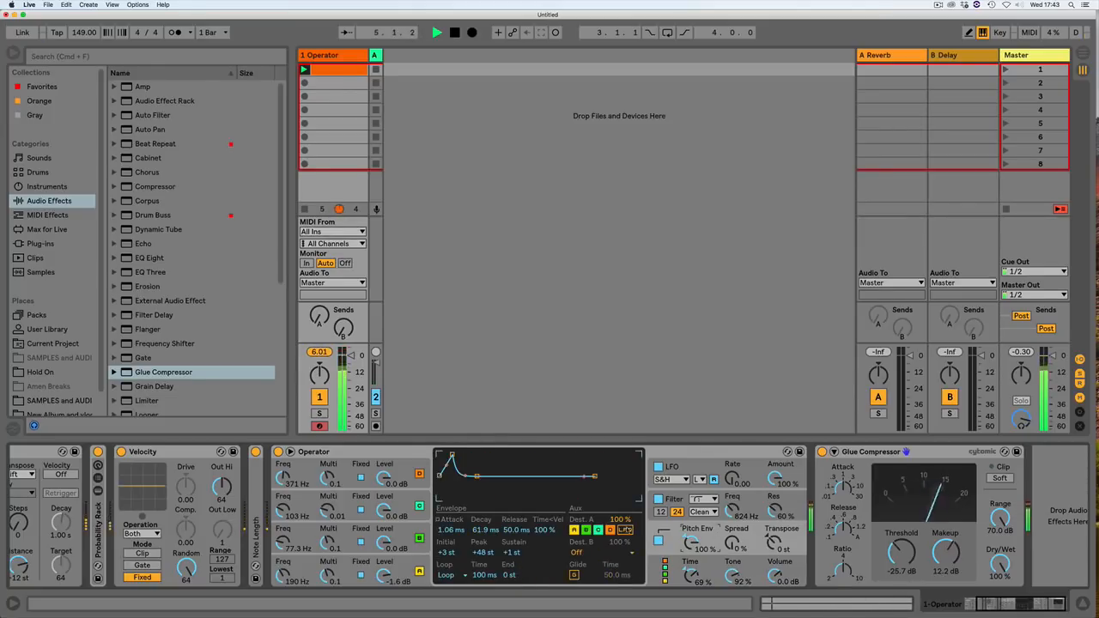
{"action": "left_click", "coordinate": [584, 552]}
{"action": "left_click", "coordinate": [584, 549]}
{"action": "left_click", "coordinate": [689, 467]}
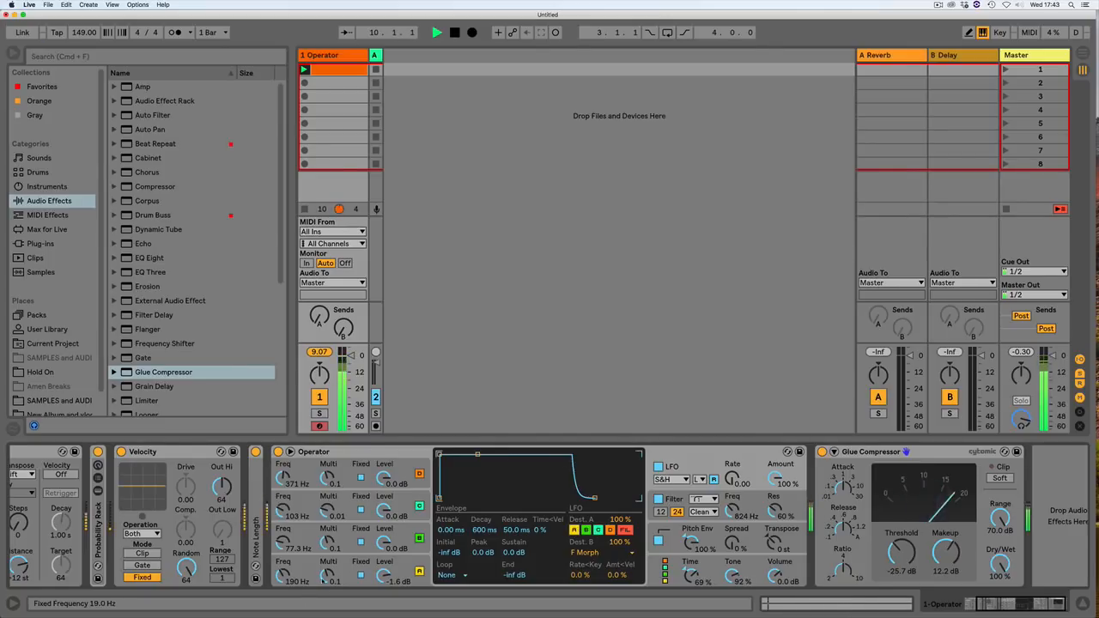
Step: Set oscillator A to 1.25 kHz and oscillator B to 686 Hz, both with a multiplier of 0.01
{"action": "left_click_drag", "start_coordinate": [327, 576], "coordinate": [283, 515]}
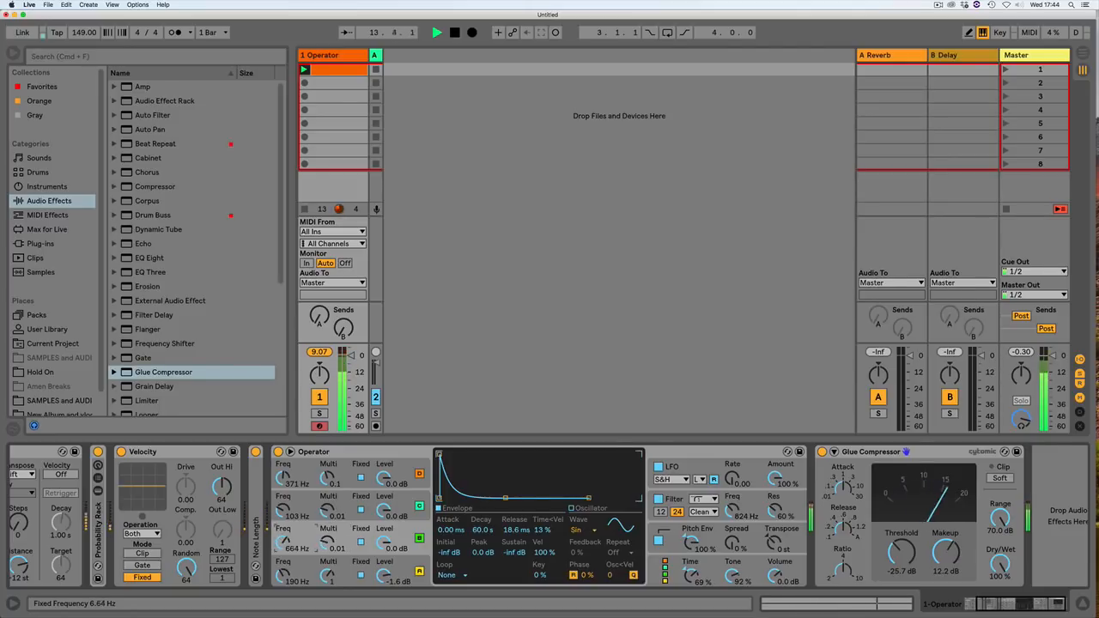
{"action": "mouse_move", "coordinate": [328, 477]}
{"action": "left_mouse_down"}
{"action": "mouse_move", "coordinate": [328, 489]}
{"action": "mouse_move", "coordinate": [328, 477]}
{"action": "left_mouse_up"}
{"action": "left_click_drag", "start_coordinate": [327, 568], "coordinate": [283, 563]}
{"action": "left_click", "coordinate": [327, 543]}
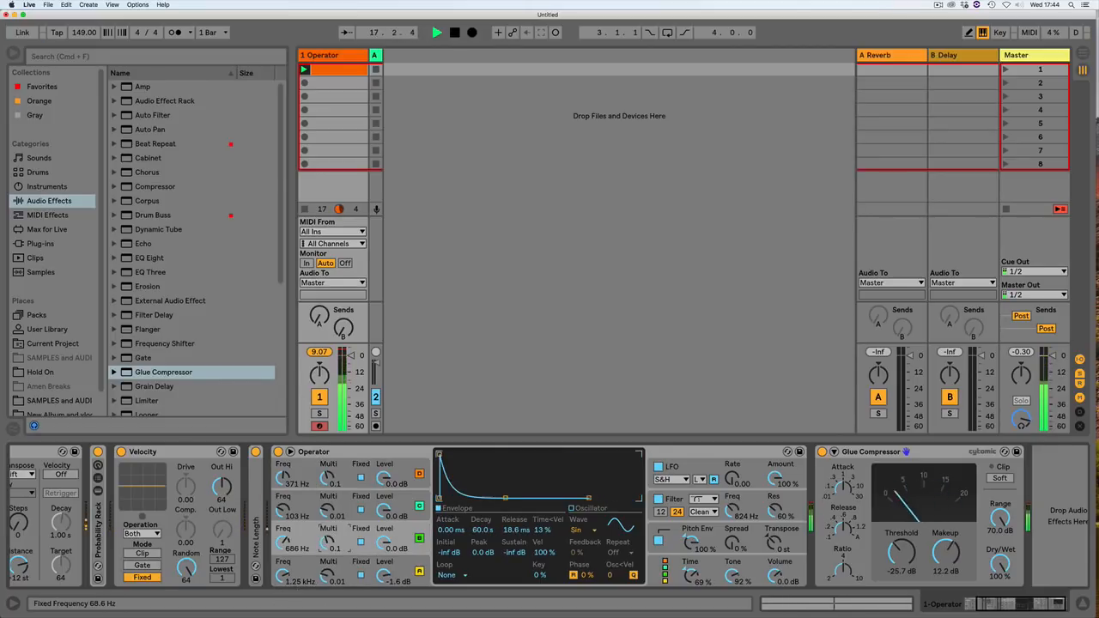
Step: Shorten the pitch envelope to 0.38 ms attack, 3.06 ms decay and 0.29 ms loop time
{"action": "left_click", "coordinate": [712, 561]}
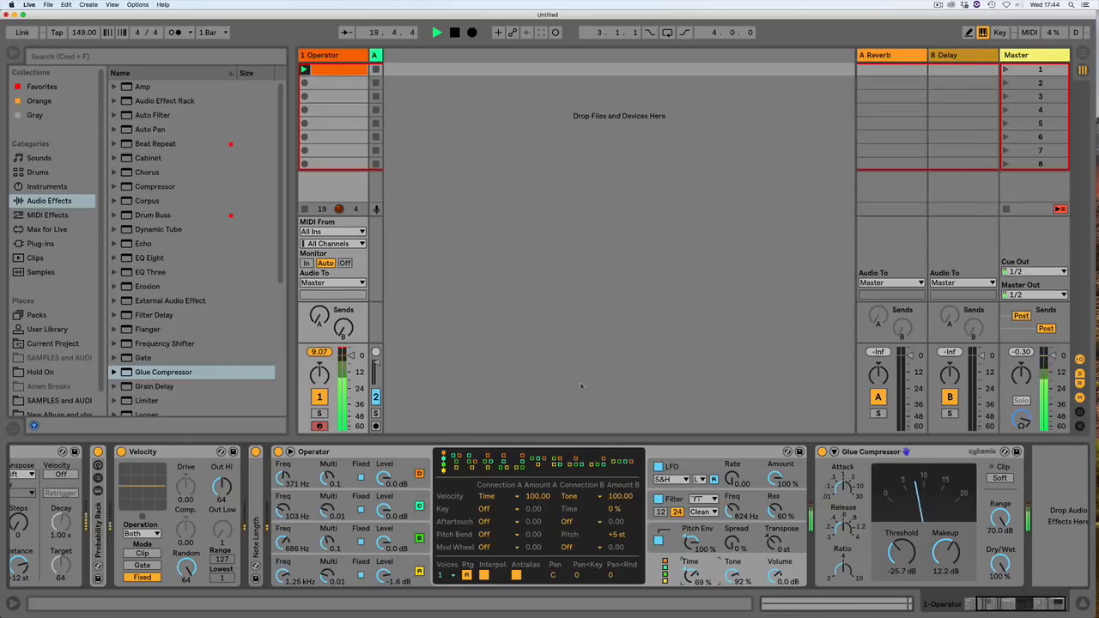
{"action": "left_click", "coordinate": [694, 535]}
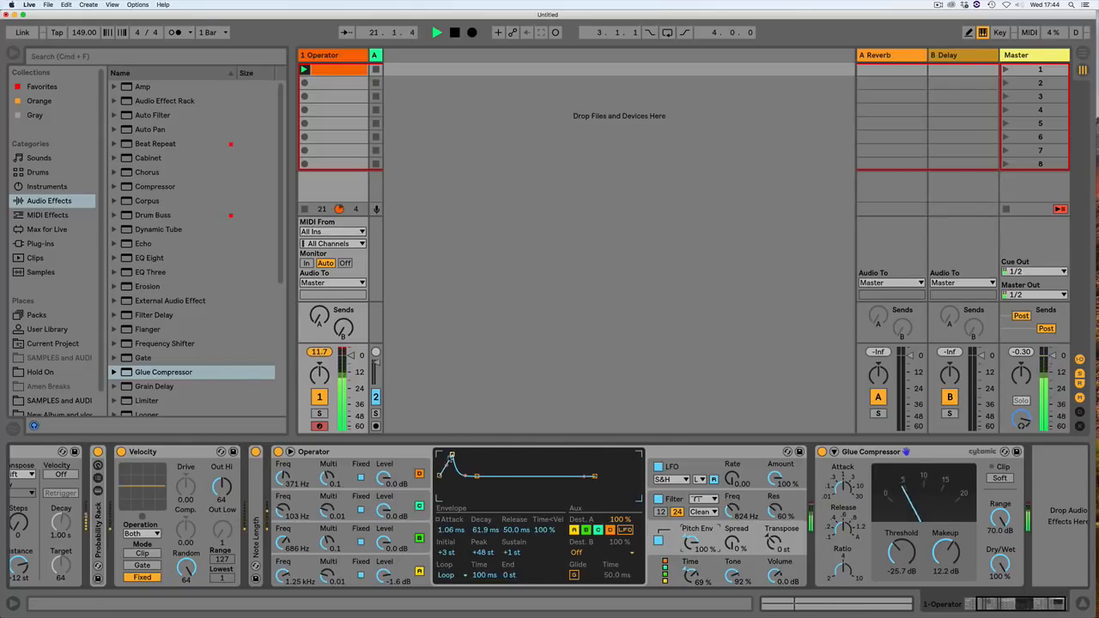
{"action": "mouse_move", "coordinate": [452, 456]}
{"action": "left_mouse_down"}
{"action": "mouse_move", "coordinate": [442, 454]}
{"action": "mouse_move", "coordinate": [464, 478]}
{"action": "mouse_move", "coordinate": [452, 477]}
{"action": "left_mouse_up"}
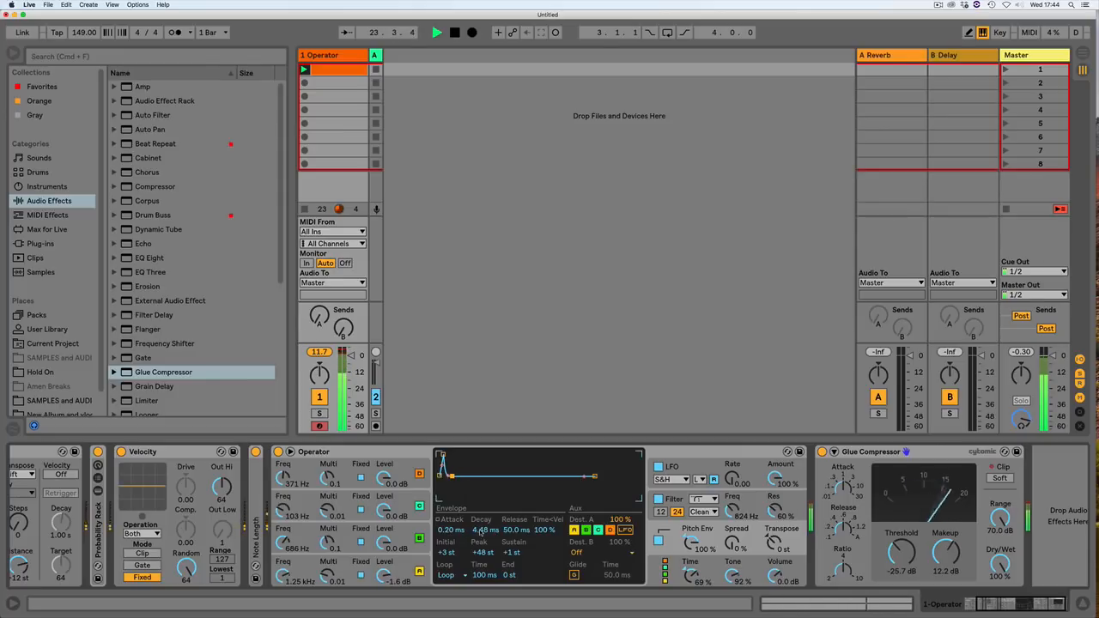
{"action": "left_click_drag", "start_coordinate": [481, 531], "coordinate": [491, 592]}
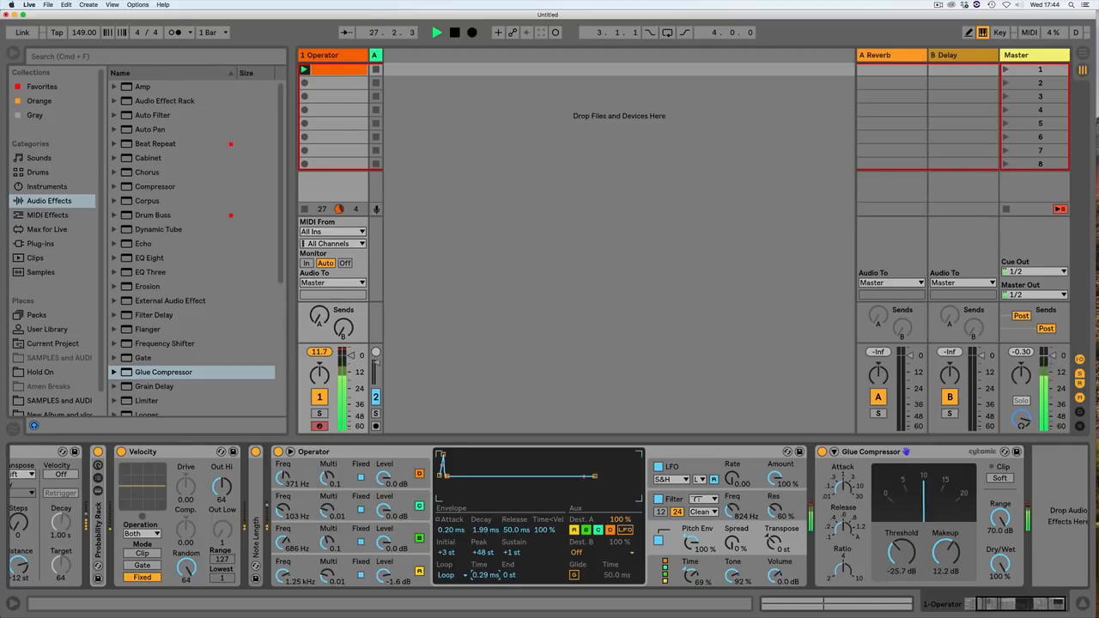
{"action": "left_click_drag", "start_coordinate": [490, 530], "coordinate": [455, 519]}
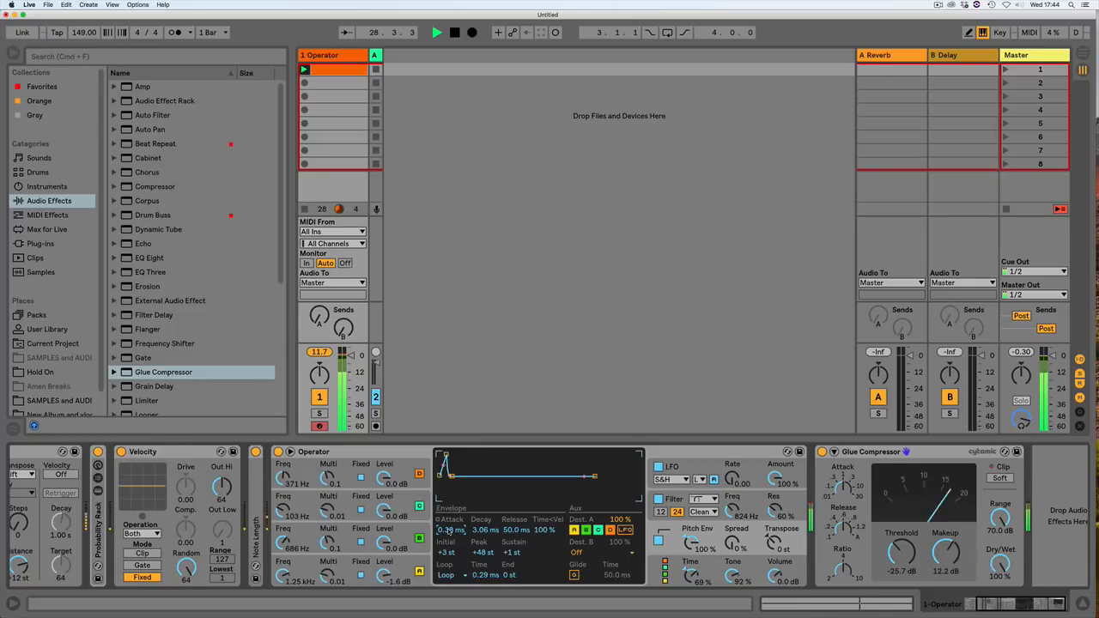
Step: Stop playback and assign Shaper Drive as the pitch envelope's destination B
{"action": "left_click", "coordinate": [577, 552]}
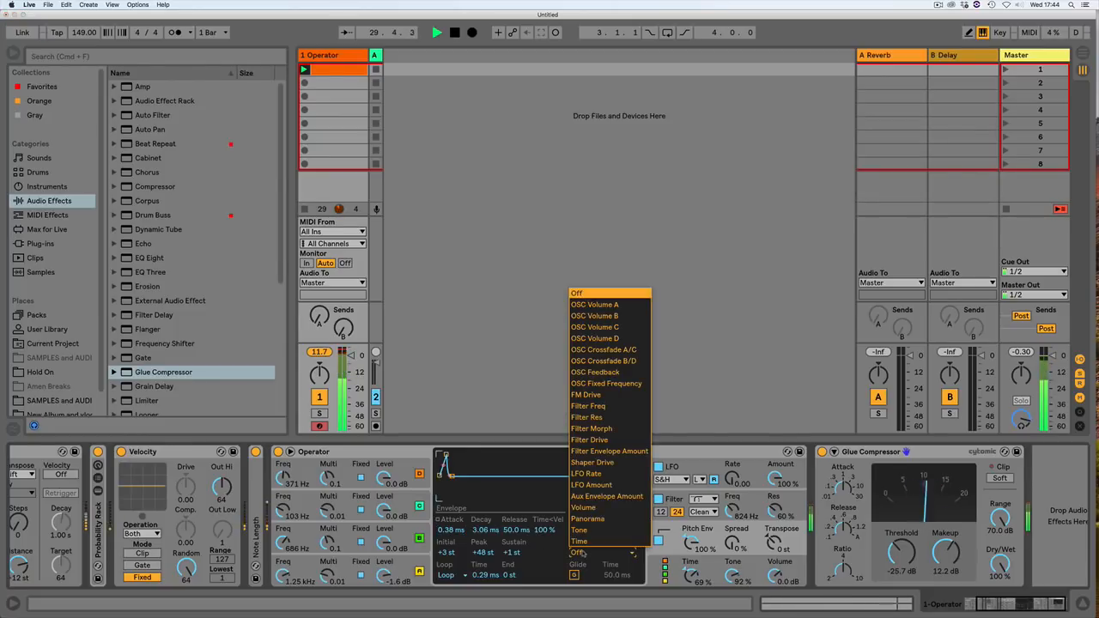
{"action": "left_click", "coordinate": [577, 553]}
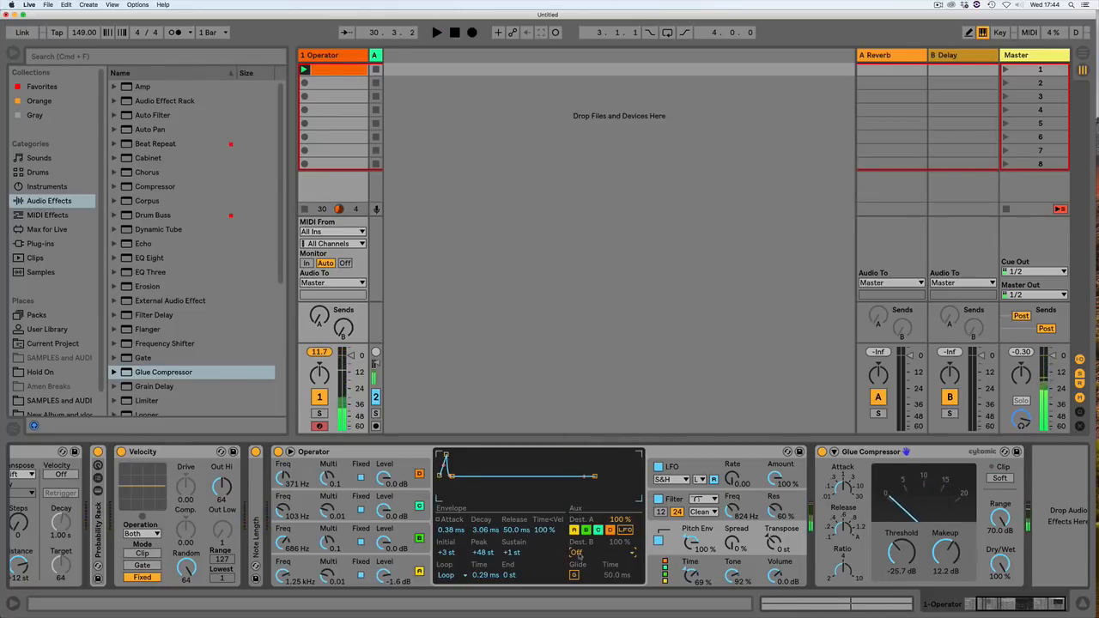
{"action": "left_click", "coordinate": [577, 553]}
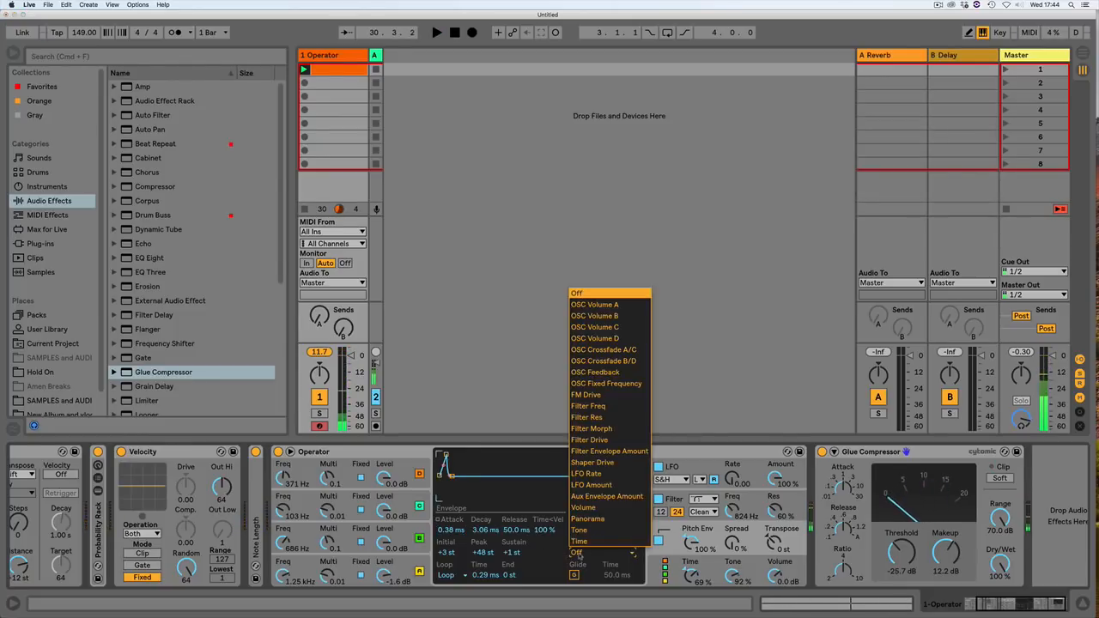
{"action": "left_click", "coordinate": [615, 464]}
Step: Resume playback and set the filter's shaper to Sine with 12.0 dB of shaper drive
{"action": "left_click", "coordinate": [678, 499]}
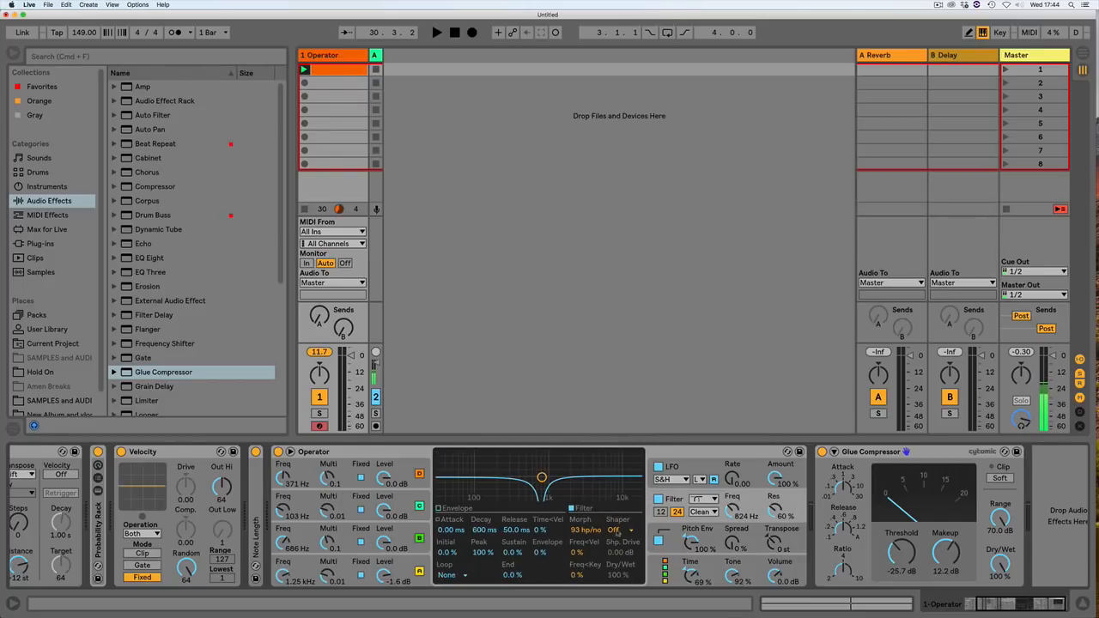
{"action": "left_click", "coordinate": [678, 539]}
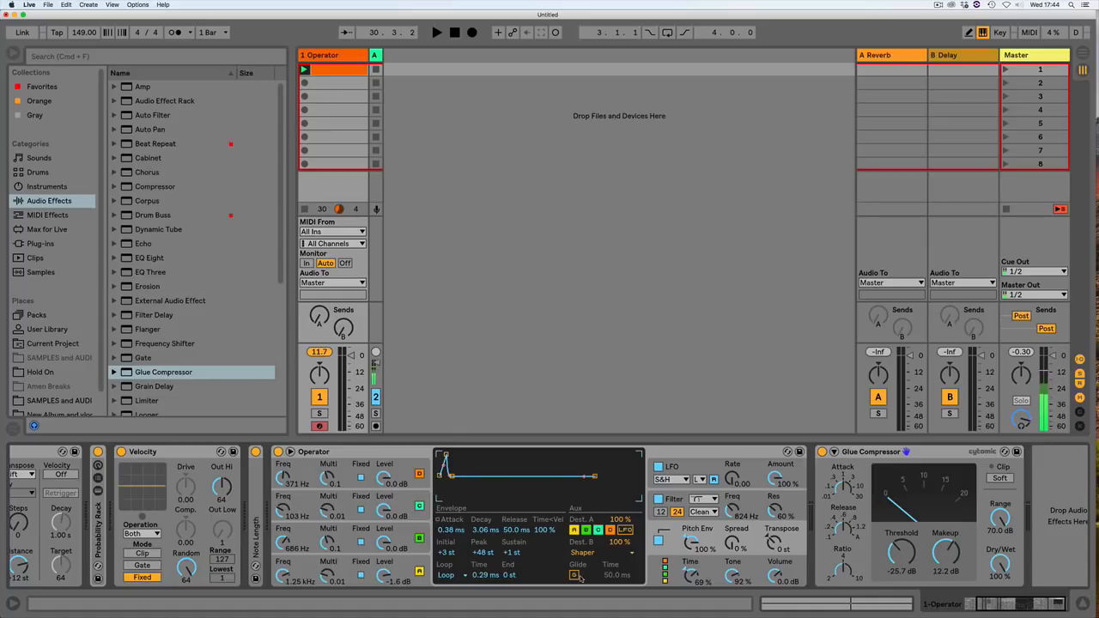
{"action": "left_click", "coordinate": [695, 519]}
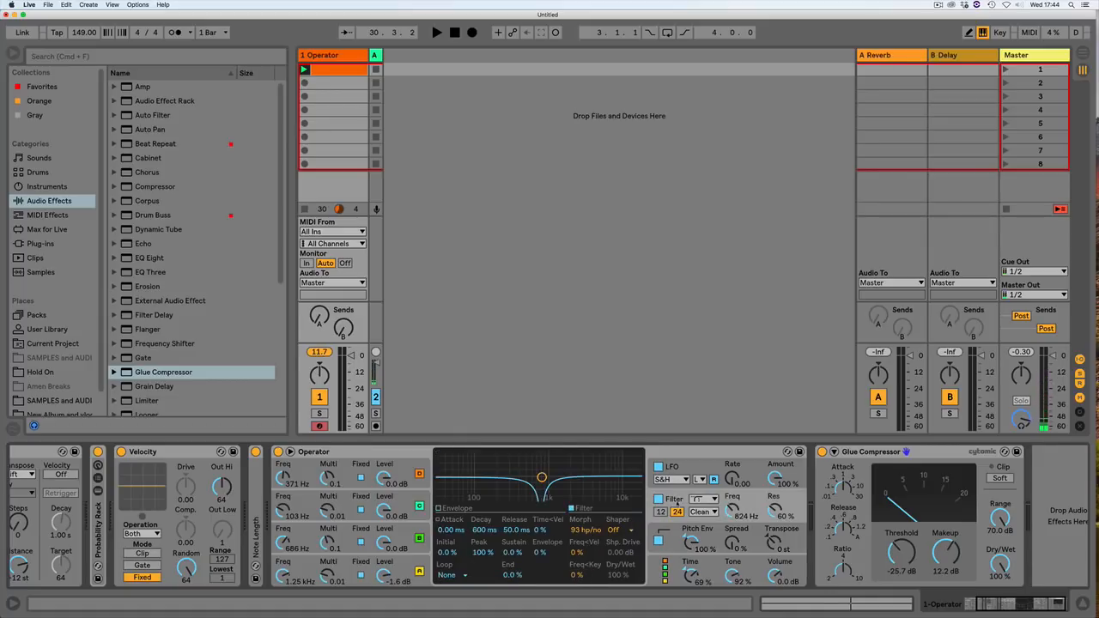
{"action": "key", "text": "space"}
{"action": "left_click", "coordinate": [619, 530]}
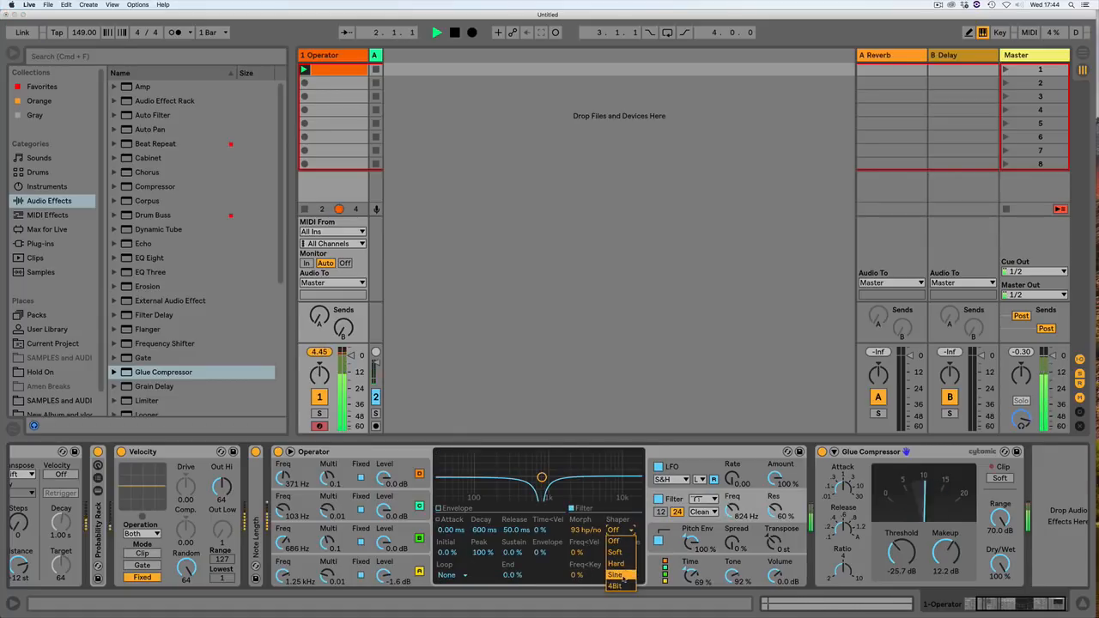
{"action": "left_click", "coordinate": [621, 575]}
{"action": "left_click_drag", "start_coordinate": [618, 554], "coordinate": [617, 560]}
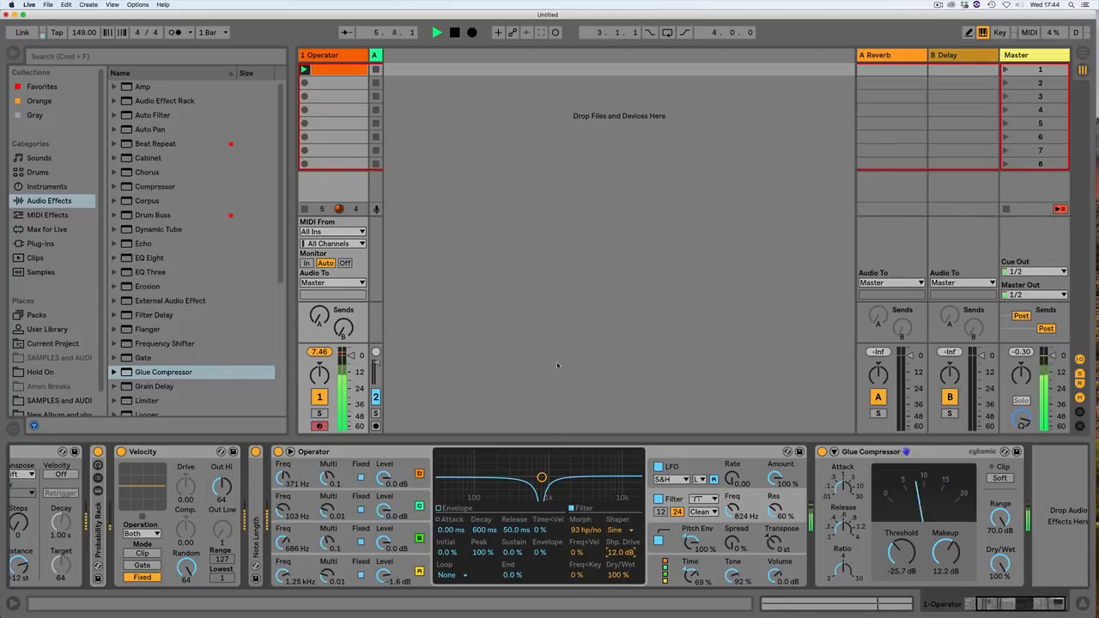
Step: Shape oscillator D's amplitude envelope with a 755 ms decay and -inf dB sustain
{"action": "left_click", "coordinate": [409, 495]}
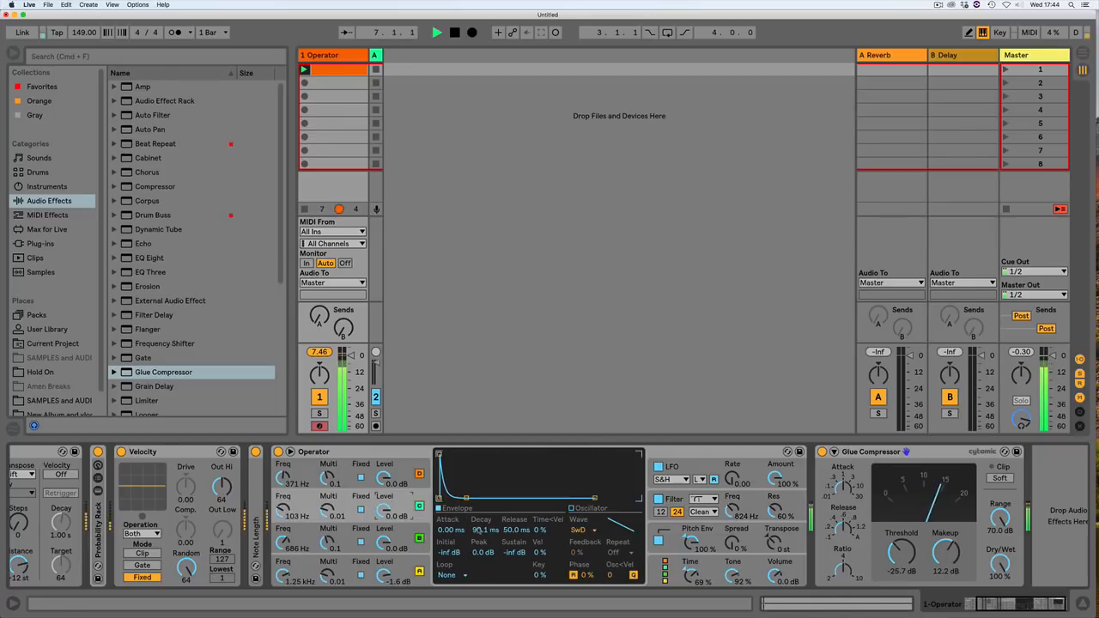
{"action": "mouse_move", "coordinate": [485, 530]}
{"action": "left_mouse_down"}
{"action": "mouse_move", "coordinate": [485, 539]}
{"action": "mouse_move", "coordinate": [498, 529]}
{"action": "mouse_move", "coordinate": [477, 546]}
{"action": "mouse_move", "coordinate": [485, 537]}
{"action": "left_mouse_up"}
{"action": "left_click", "coordinate": [405, 529]}
{"action": "left_click", "coordinate": [403, 562]}
{"action": "left_click", "coordinate": [405, 469]}
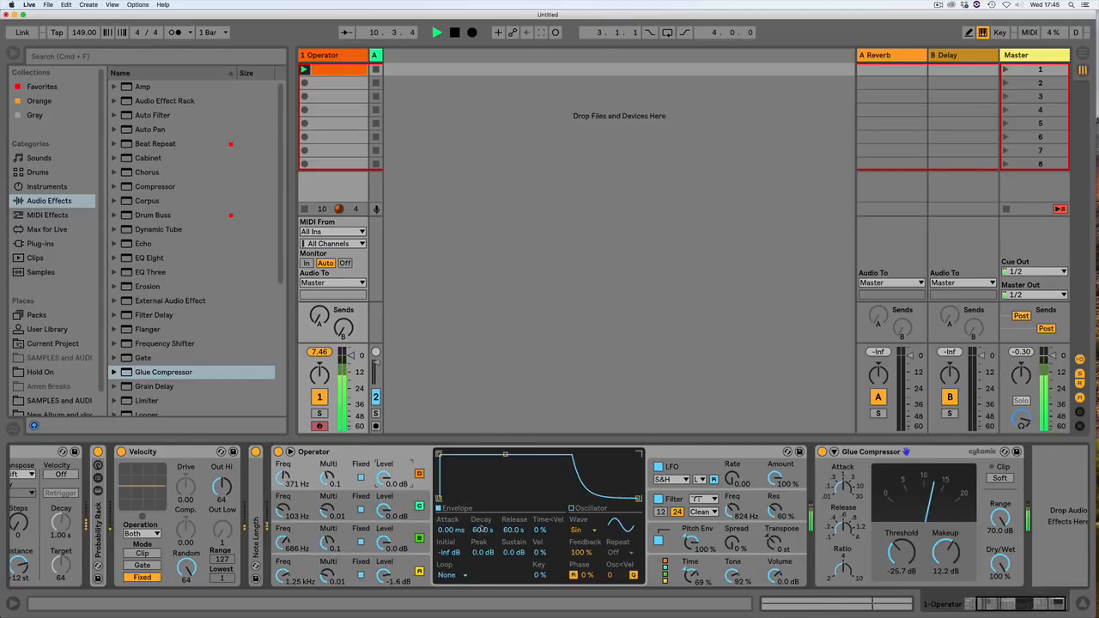
{"action": "left_click_drag", "start_coordinate": [506, 456], "coordinate": [480, 498]}
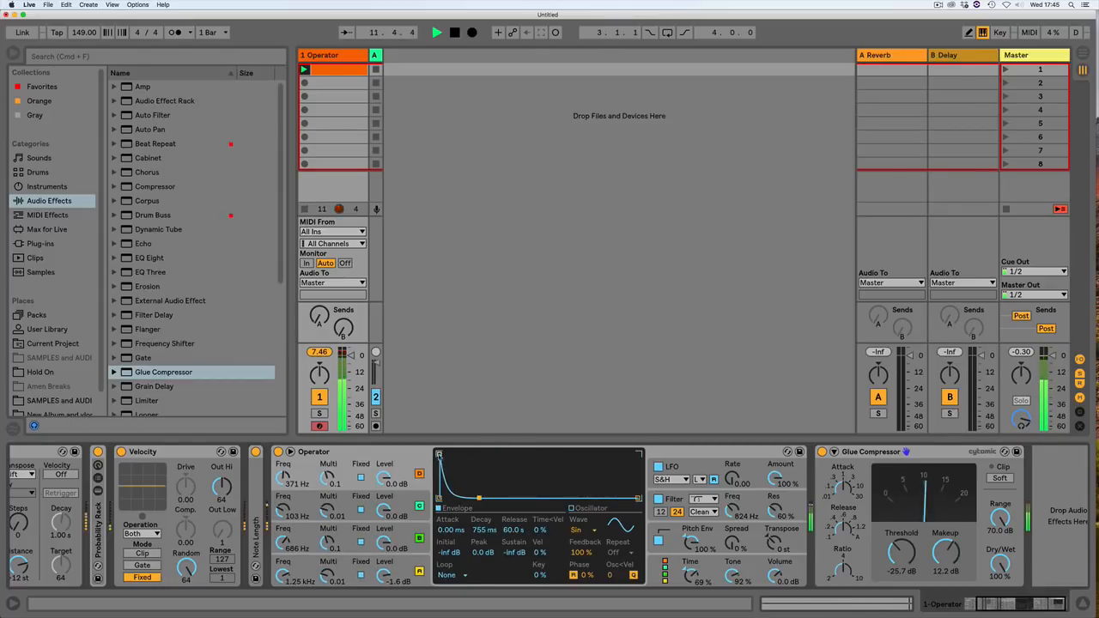
{"action": "left_click_drag", "start_coordinate": [439, 455], "coordinate": [445, 455]}
Step: Set the envelope decay to 267 ms for oscillator C, 1.37 s for B and 95.2 ms for A
{"action": "left_click", "coordinate": [405, 509]}
{"action": "left_click_drag", "start_coordinate": [483, 529], "coordinate": [484, 536]}
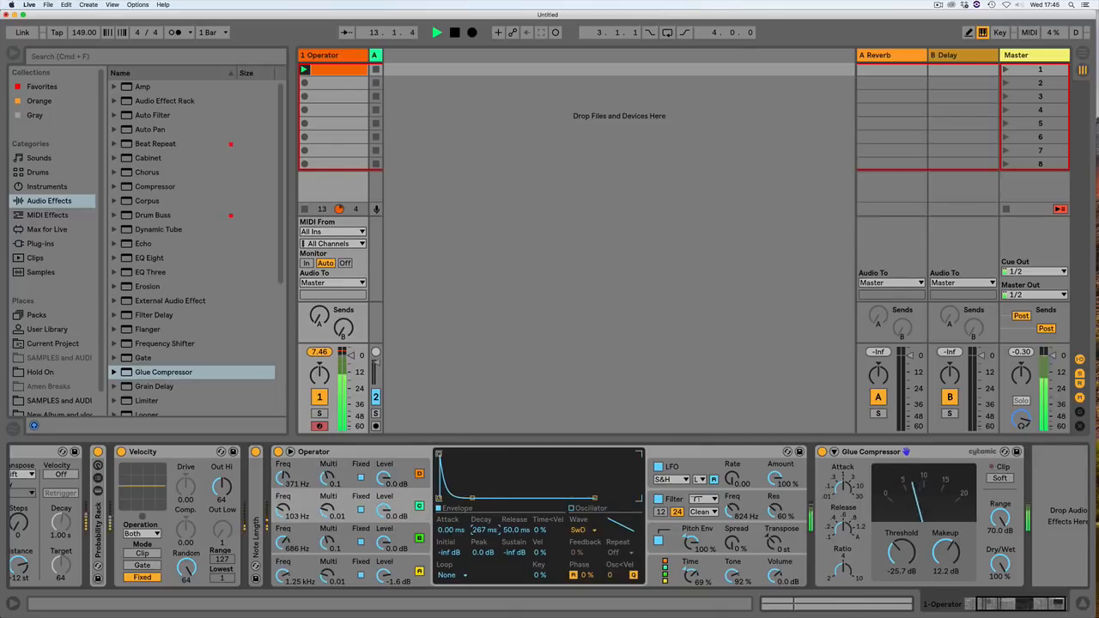
{"action": "left_click", "coordinate": [414, 550]}
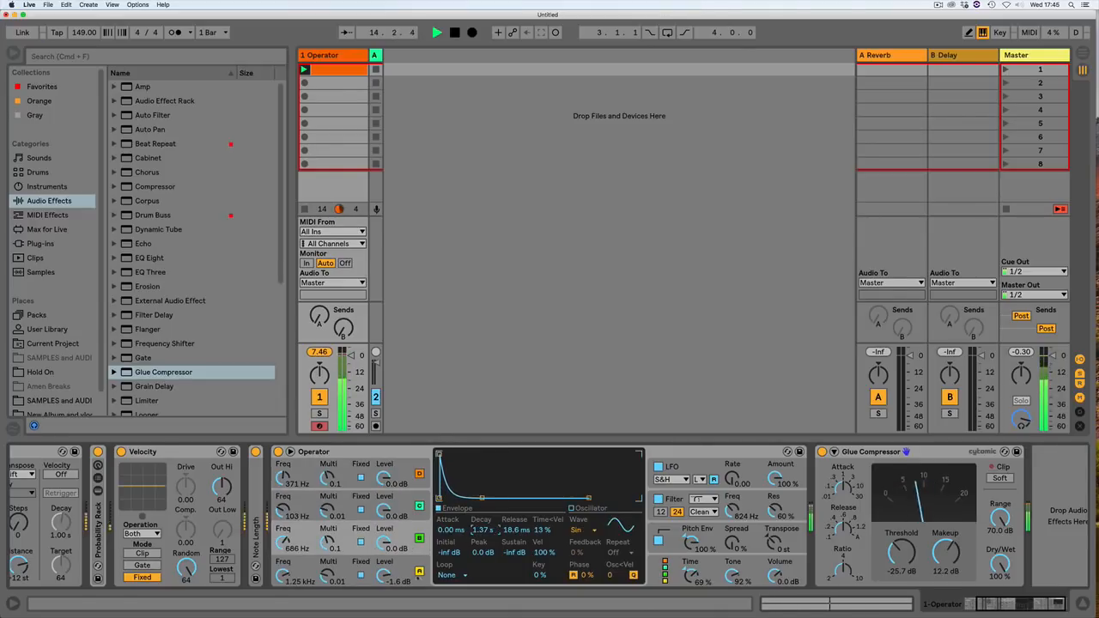
{"action": "left_click", "coordinate": [410, 560]}
{"action": "mouse_move", "coordinate": [481, 530]}
{"action": "left_mouse_down"}
{"action": "mouse_move", "coordinate": [471, 523]}
{"action": "mouse_move", "coordinate": [472, 534]}
{"action": "left_mouse_up"}
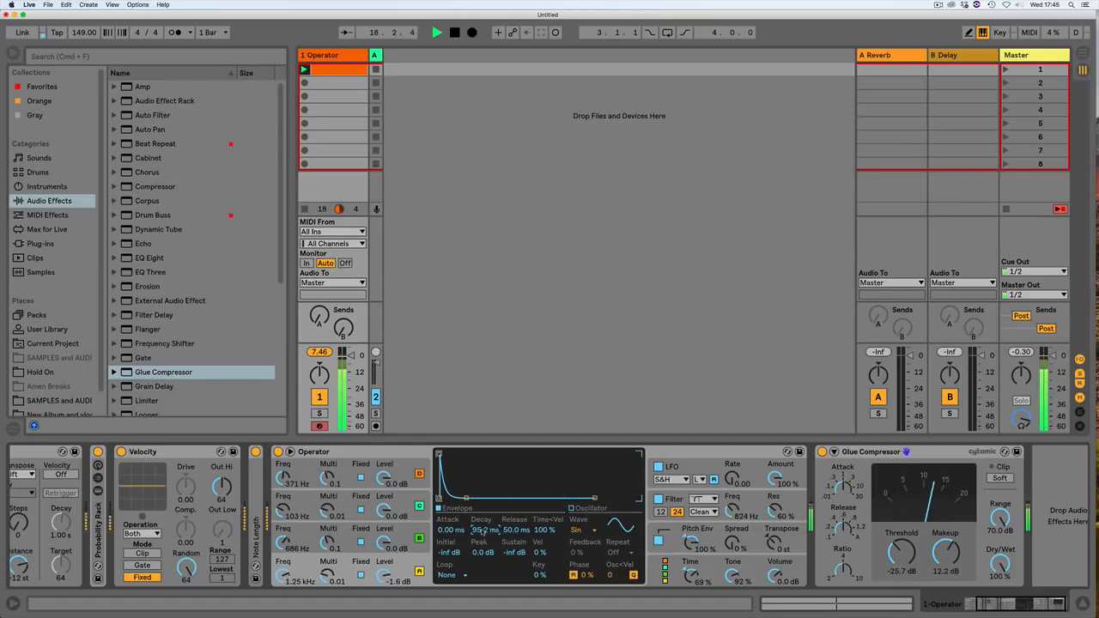
Step: Try a Triangle wave on oscillator A and, with playback restarted, a Saw 64 wave on oscillator B
{"action": "left_click", "coordinate": [577, 531]}
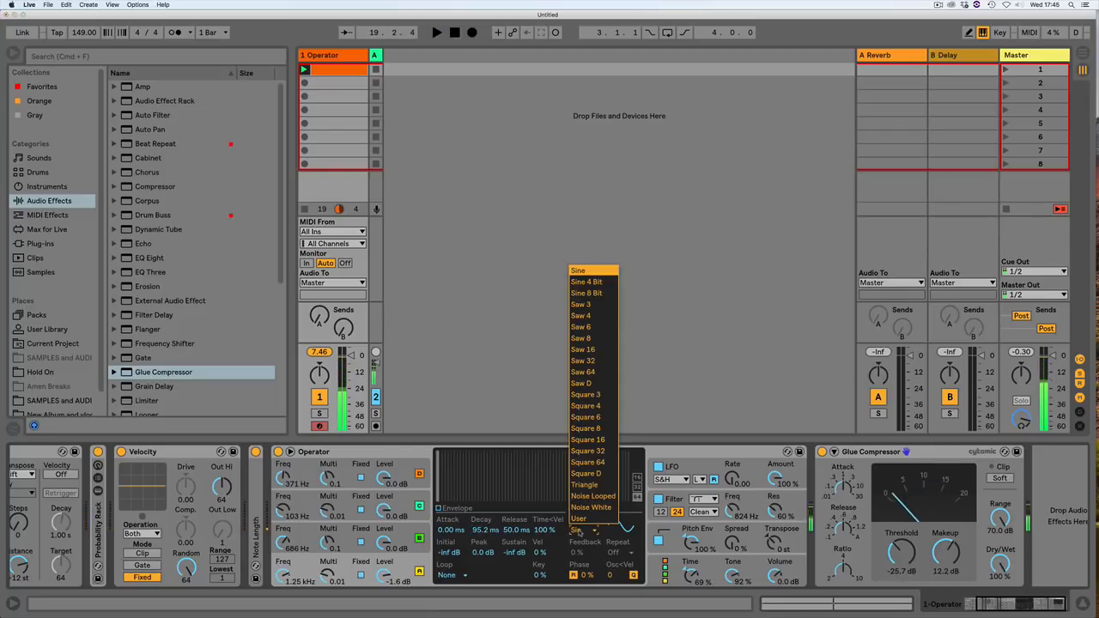
{"action": "left_click", "coordinate": [584, 484]}
{"action": "key", "text": "space"}
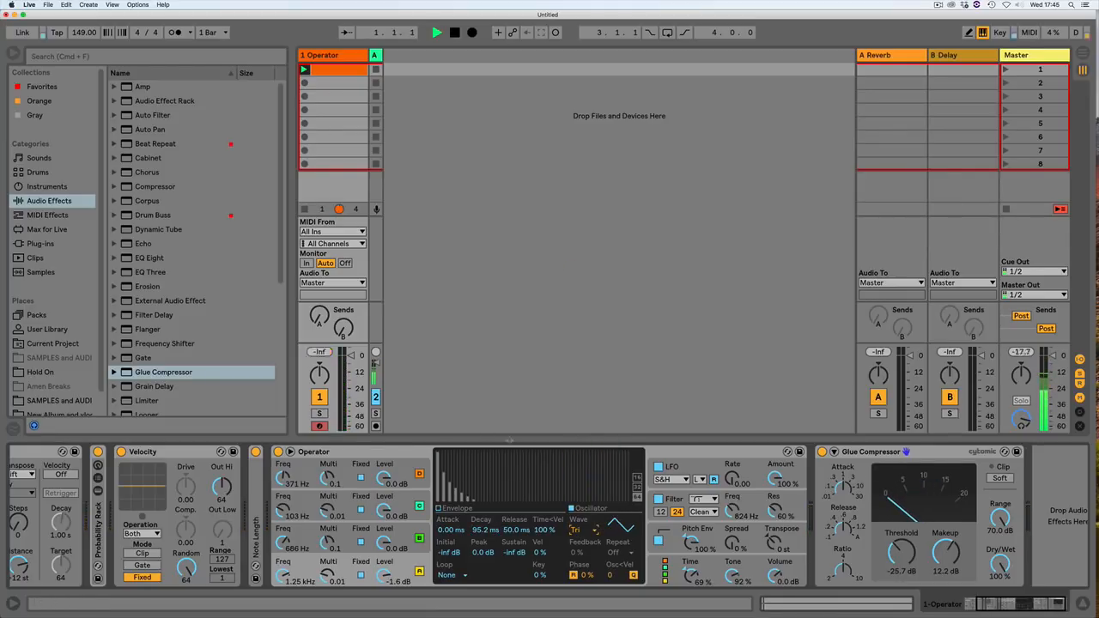
{"action": "left_click", "coordinate": [413, 530]}
{"action": "left_click", "coordinate": [576, 531]}
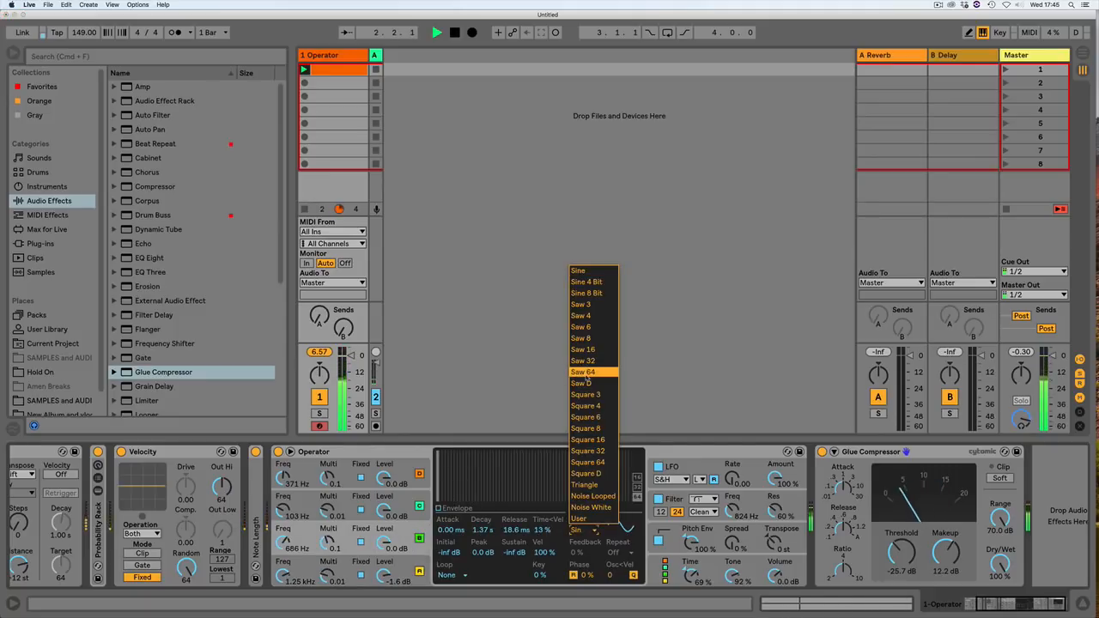
{"action": "left_click", "coordinate": [591, 344]}
Step: Try the Noise White waveform on oscillator C and the Saw 3 waveform on oscillator D
{"action": "left_click", "coordinate": [403, 497]}
{"action": "left_click", "coordinate": [577, 530]}
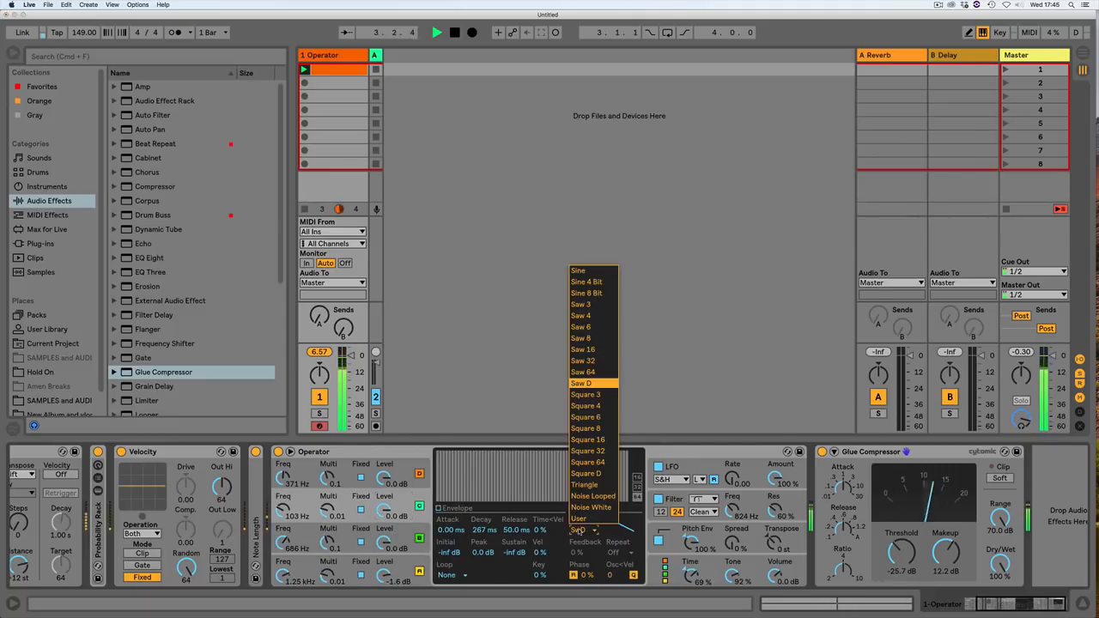
{"action": "left_click", "coordinate": [586, 508]}
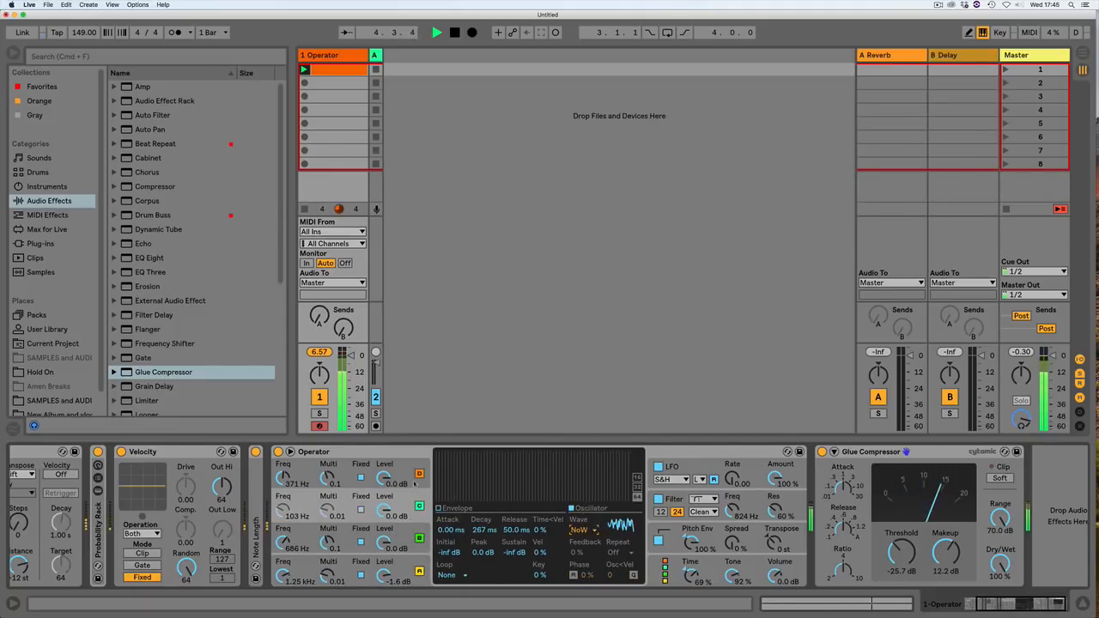
{"action": "left_click", "coordinate": [408, 462]}
{"action": "left_click", "coordinate": [585, 530]}
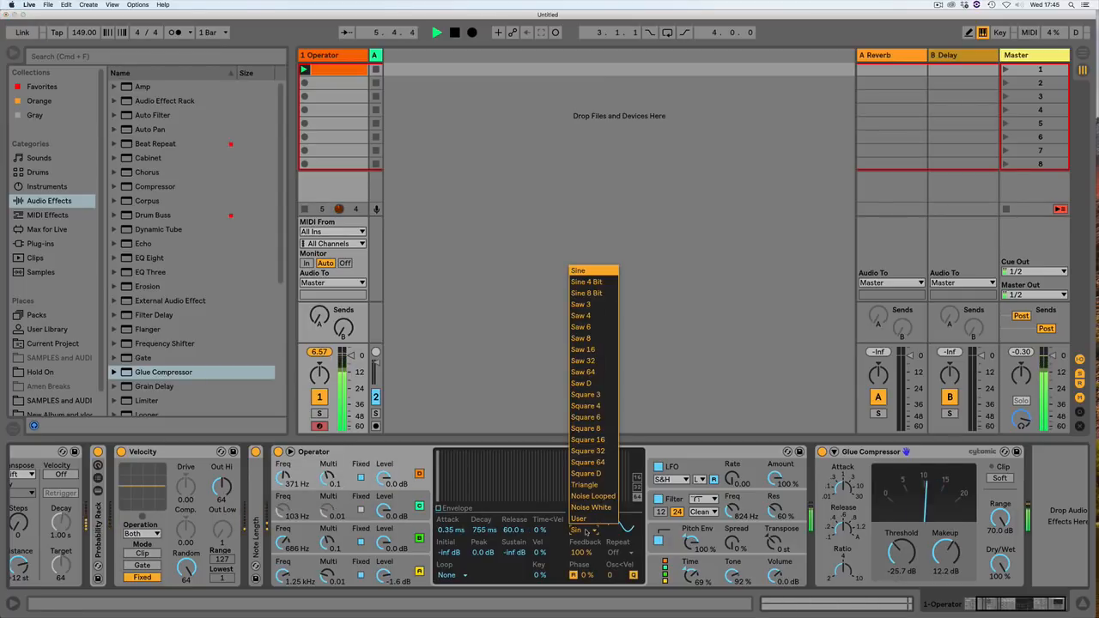
{"action": "left_click", "coordinate": [594, 305]}
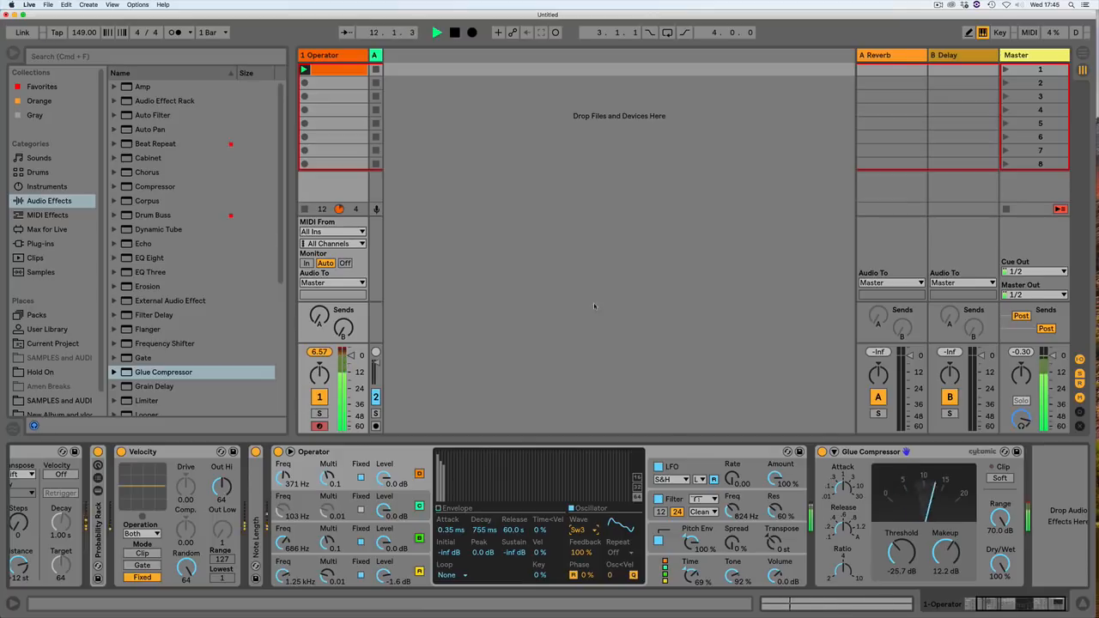
Step: Set the waveform of oscillators D, C, B and A to Sine
{"action": "left_click", "coordinate": [579, 530]}
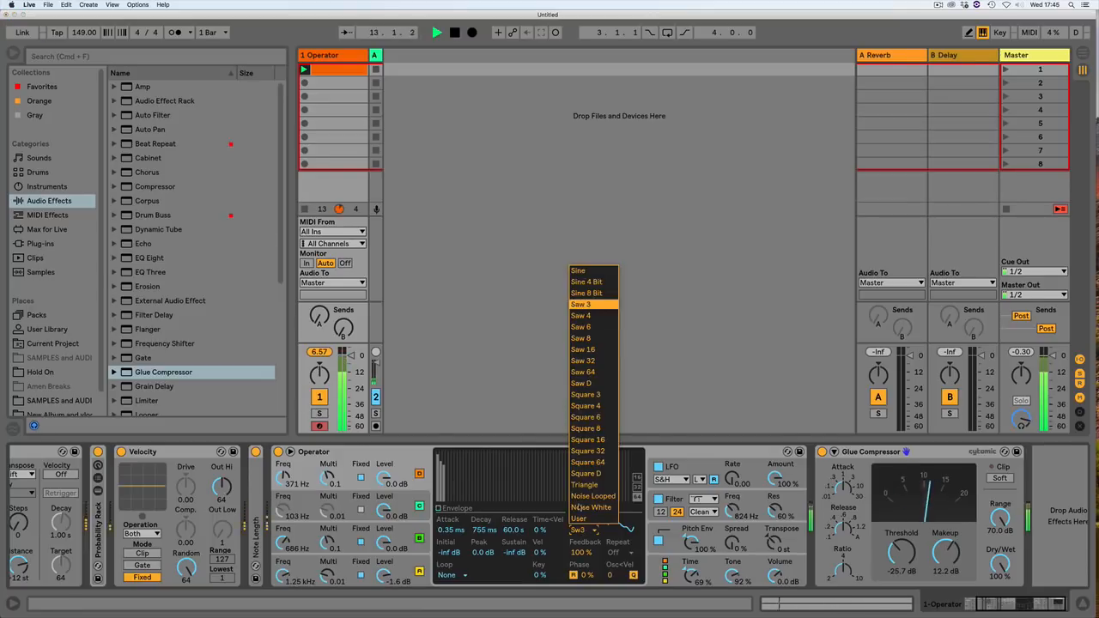
{"action": "left_click", "coordinate": [592, 271]}
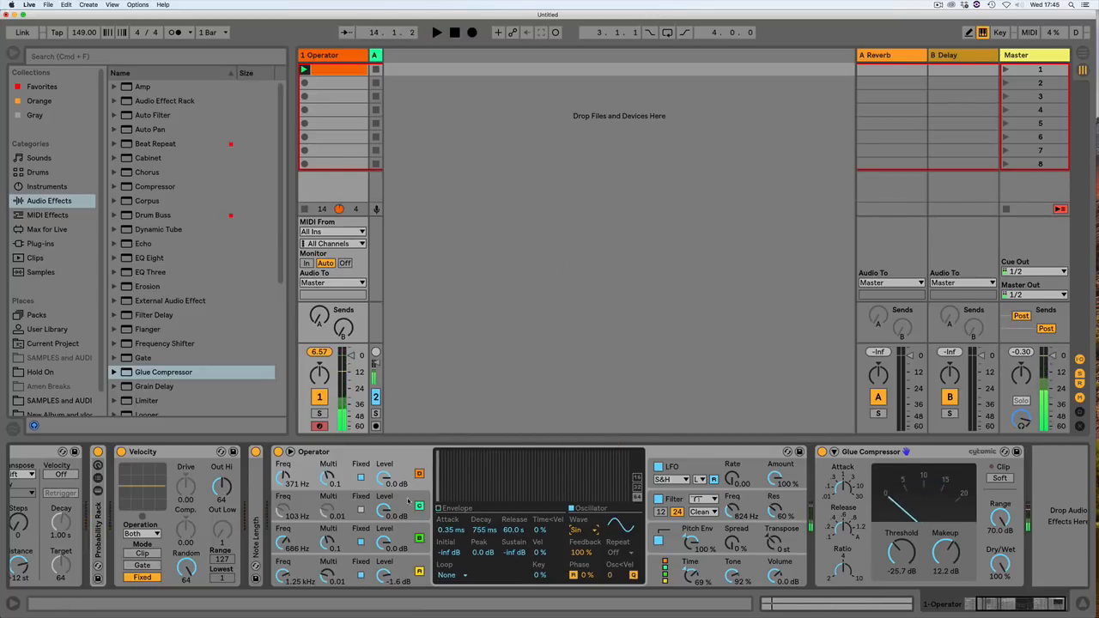
{"action": "left_click", "coordinate": [361, 506]}
{"action": "left_click", "coordinate": [580, 530]}
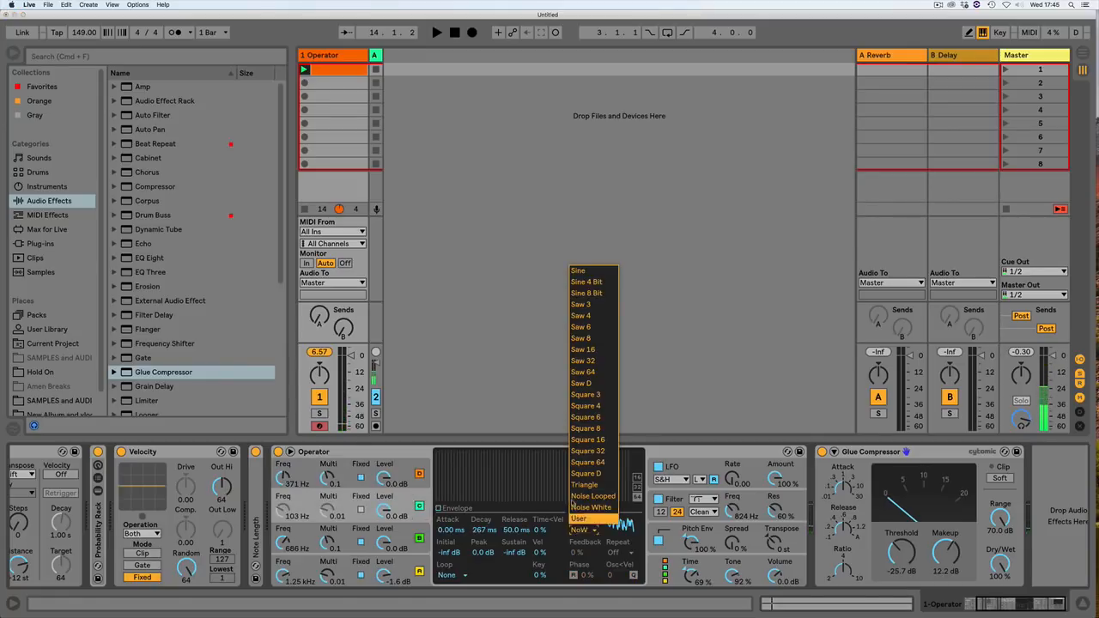
{"action": "left_click", "coordinate": [587, 271]}
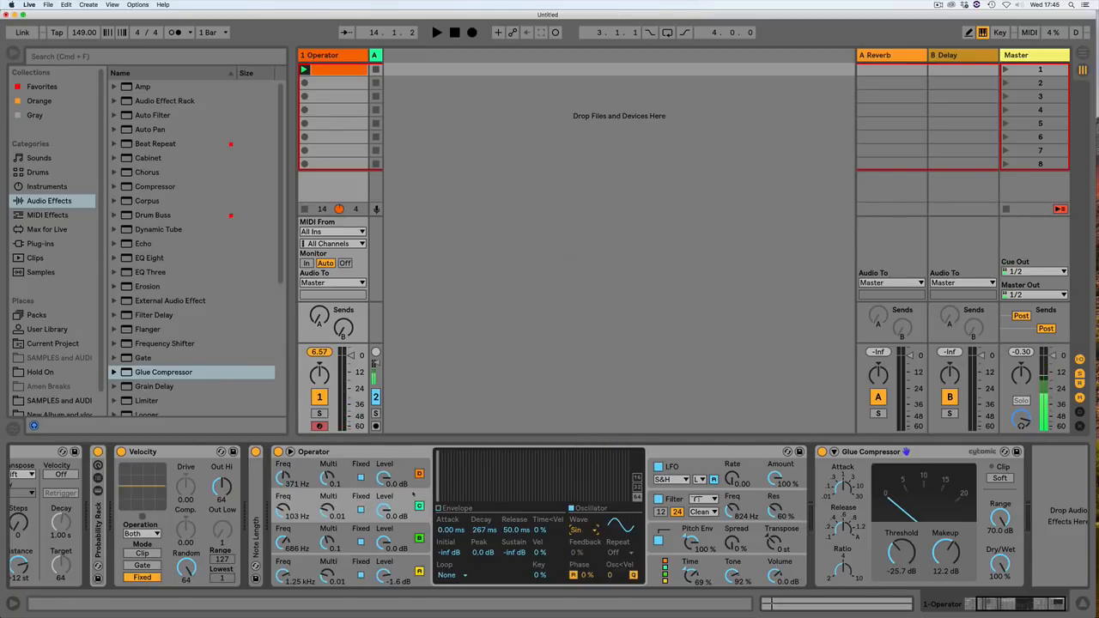
{"action": "left_click", "coordinate": [406, 528]}
{"action": "left_click", "coordinate": [581, 530]}
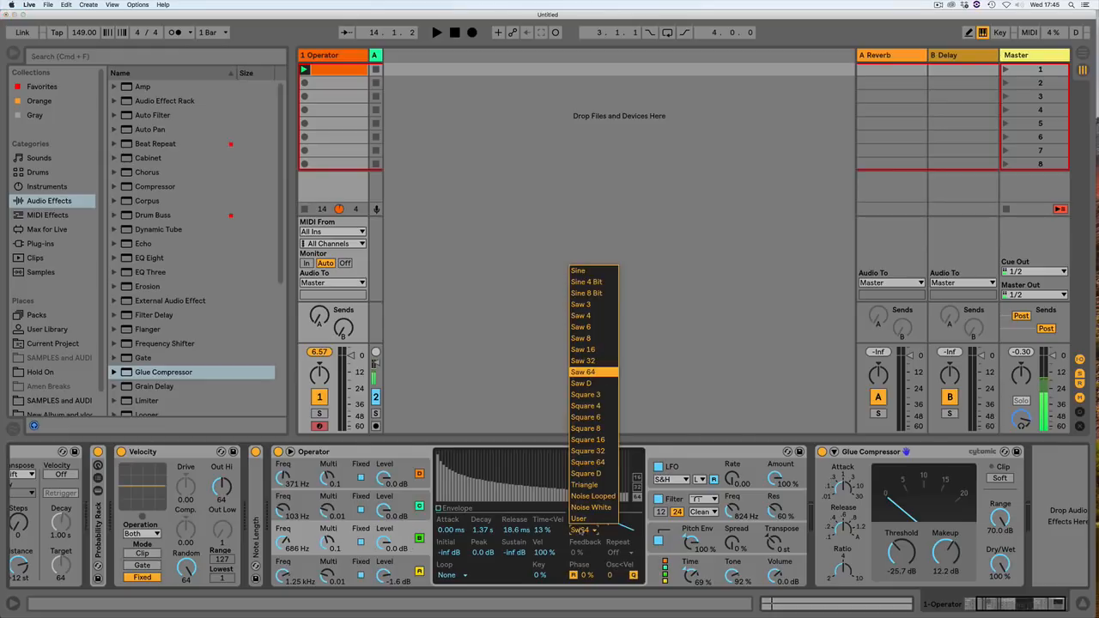
{"action": "left_click", "coordinate": [588, 268]}
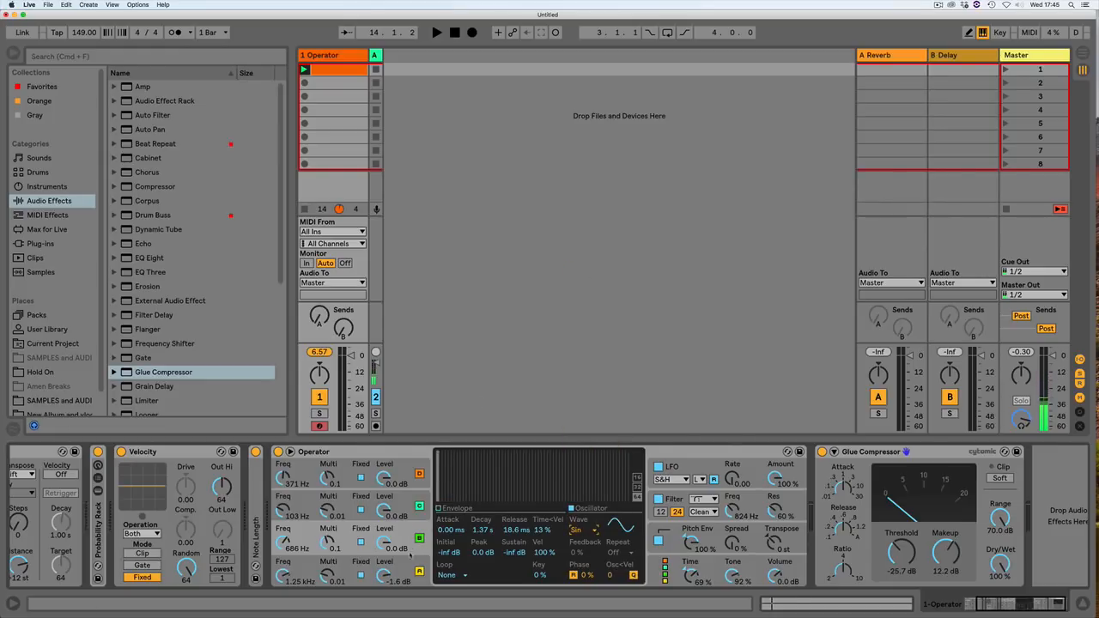
{"action": "left_click", "coordinate": [409, 562]}
{"action": "left_click", "coordinate": [582, 532]}
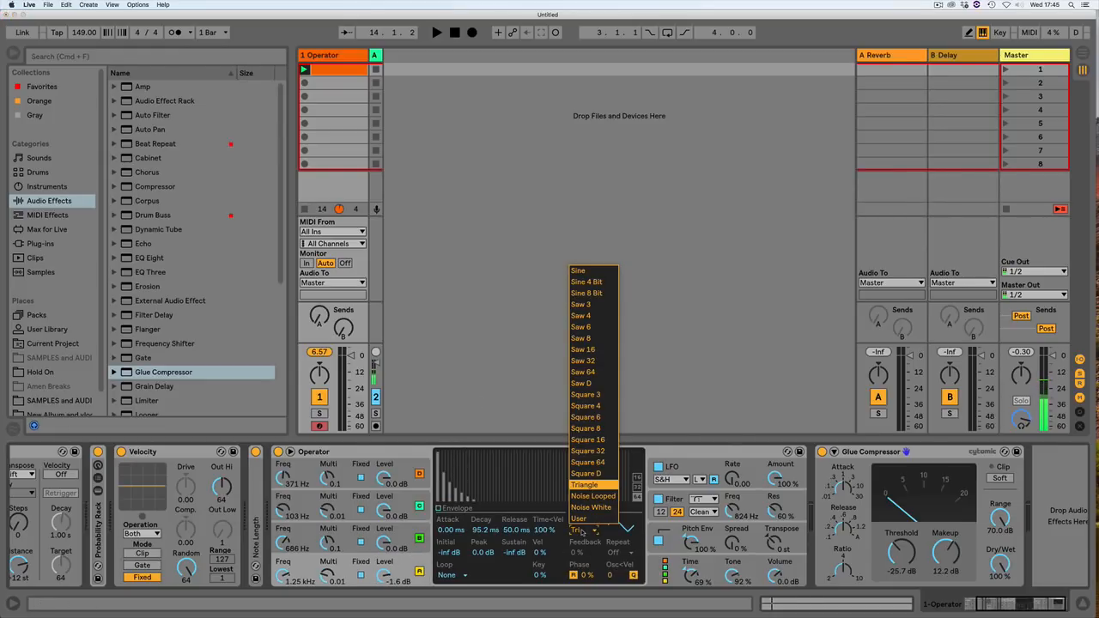
{"action": "left_click", "coordinate": [597, 272]}
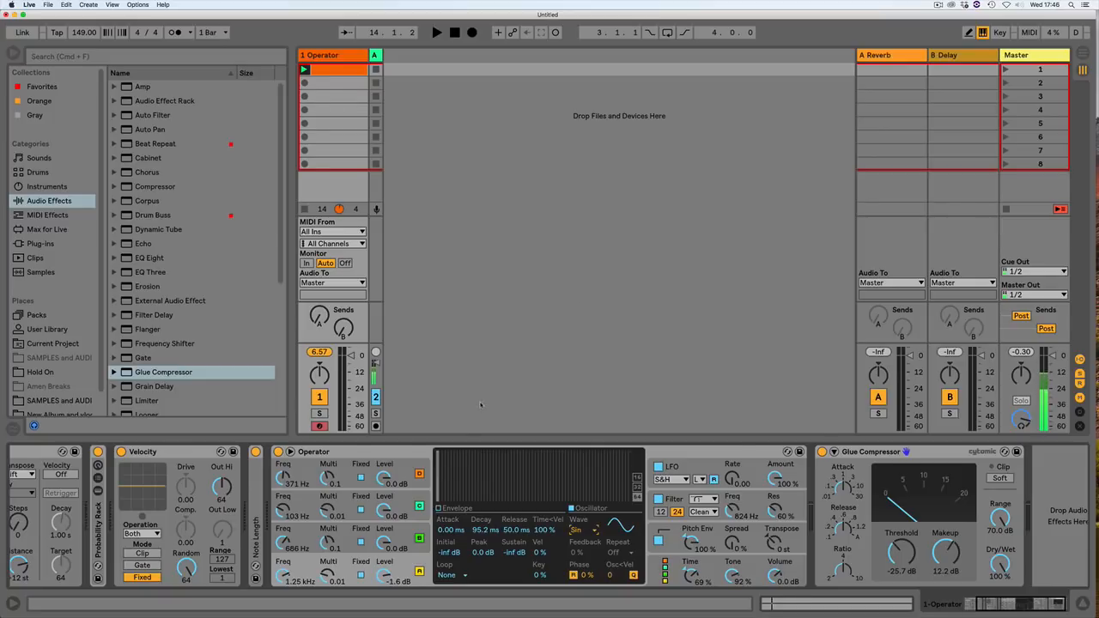
Step: Retune the oscillators during playback, setting C to 857 Hz with multiplier 0.1, A's multiplier to 1, and D to 37.2 Hz with multiplier 0.001
{"action": "left_click", "coordinate": [394, 507]}
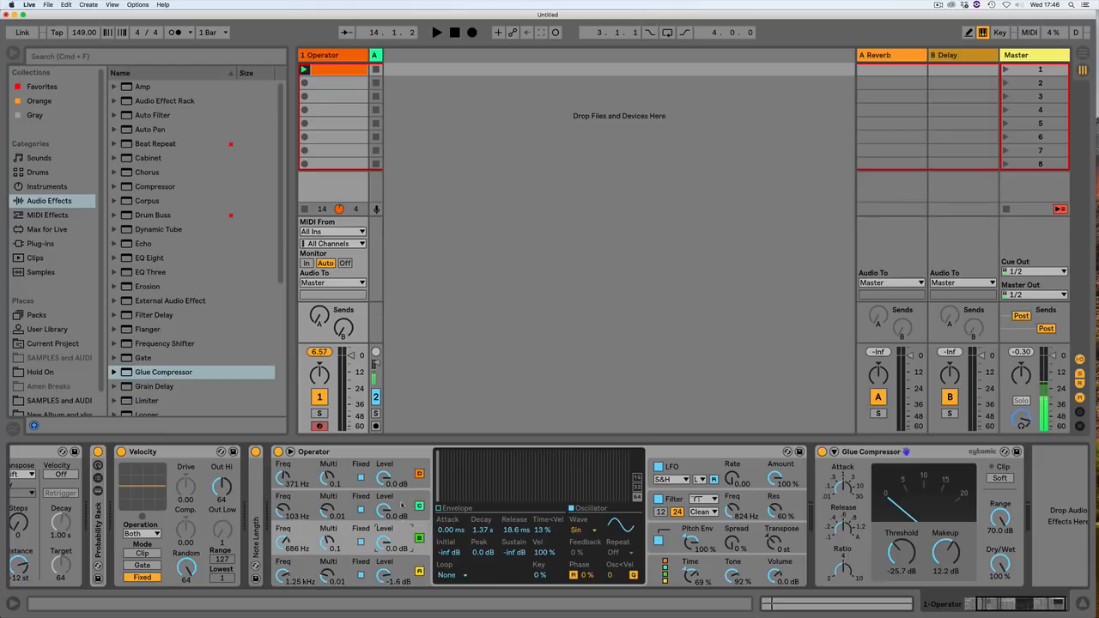
{"action": "left_click", "coordinate": [407, 466]}
{"action": "key", "text": "space"}
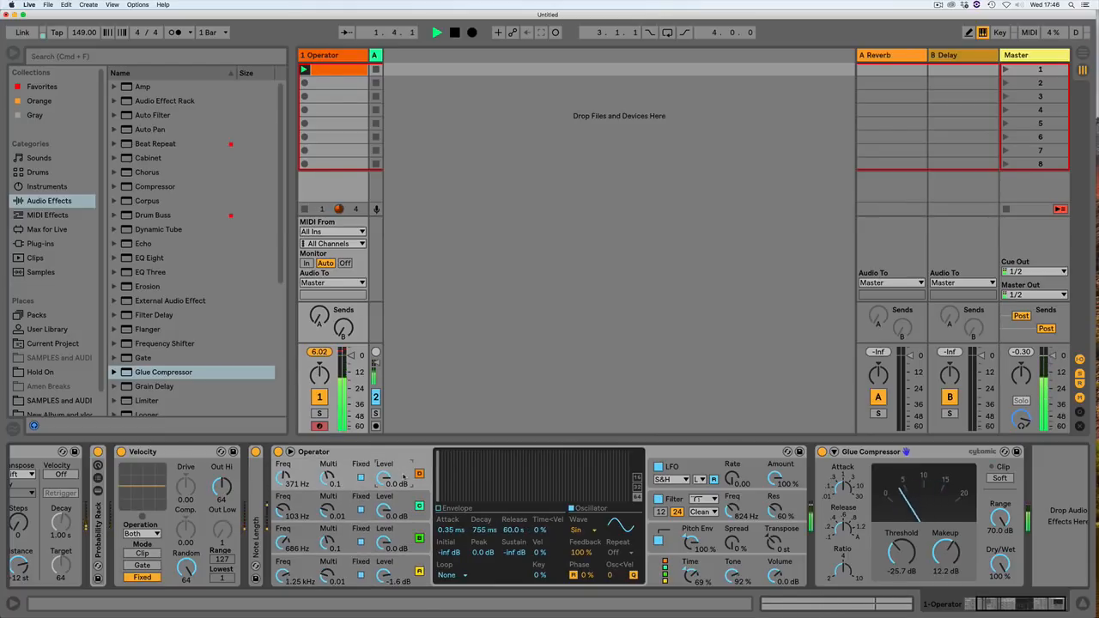
{"action": "left_click", "coordinate": [327, 541]}
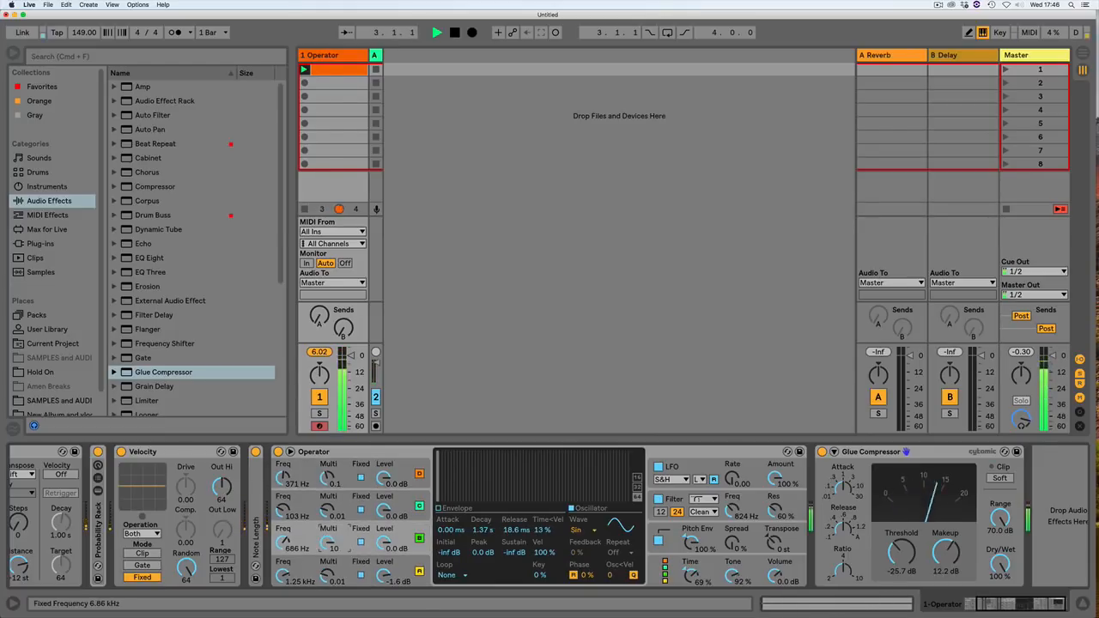
{"action": "left_click", "coordinate": [328, 515]}
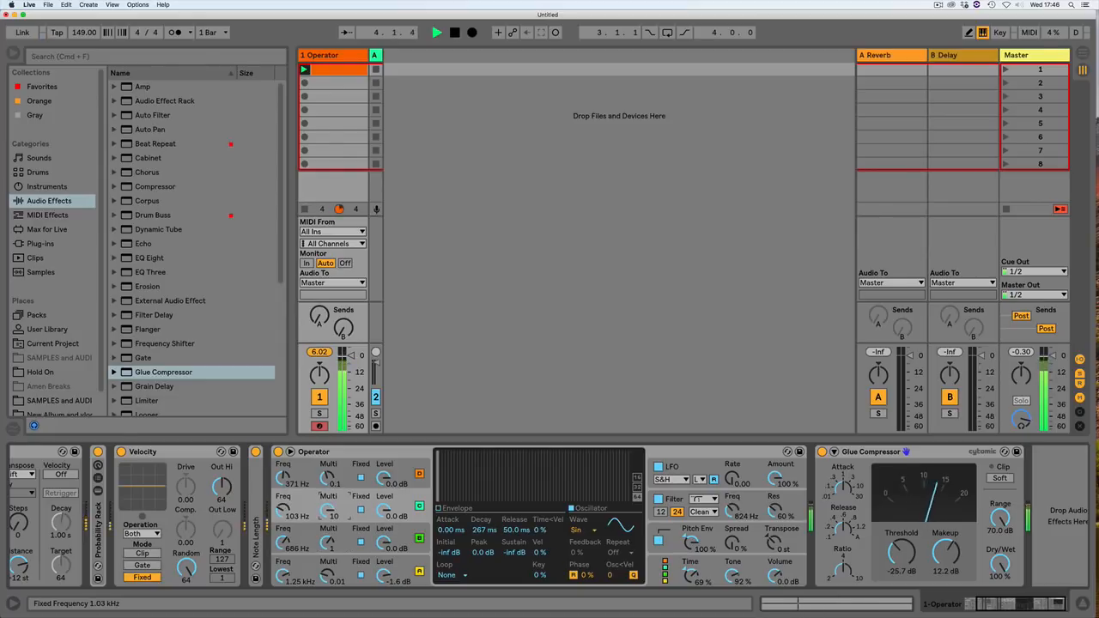
{"action": "left_click_drag", "start_coordinate": [328, 513], "coordinate": [283, 507]}
{"action": "left_click_drag", "start_coordinate": [329, 574], "coordinate": [320, 557]}
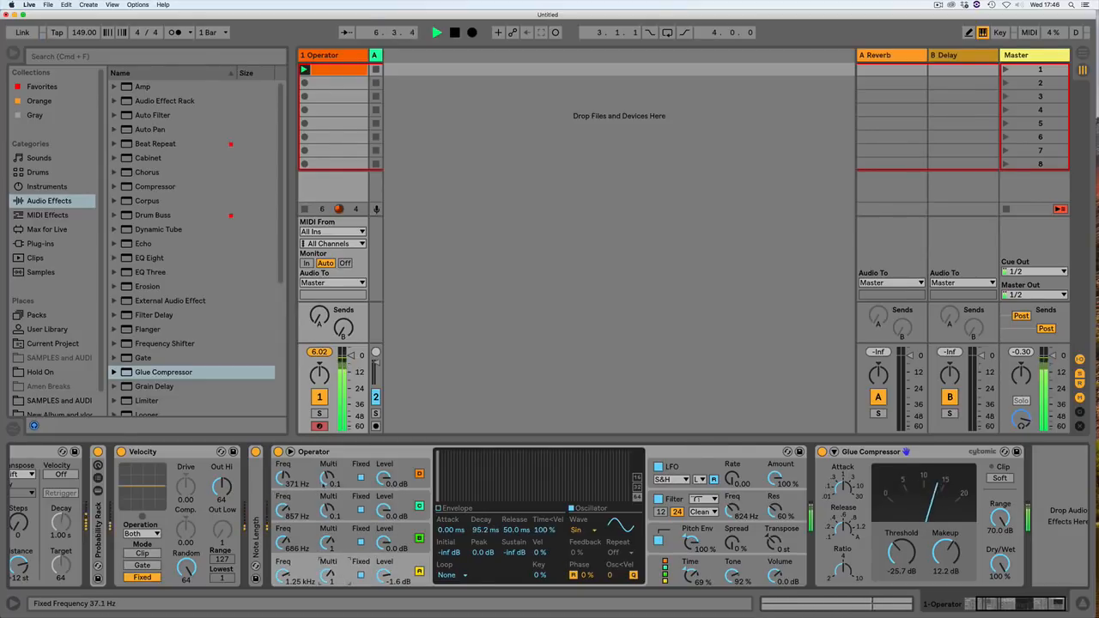
{"action": "left_click_drag", "start_coordinate": [320, 464], "coordinate": [280, 478]}
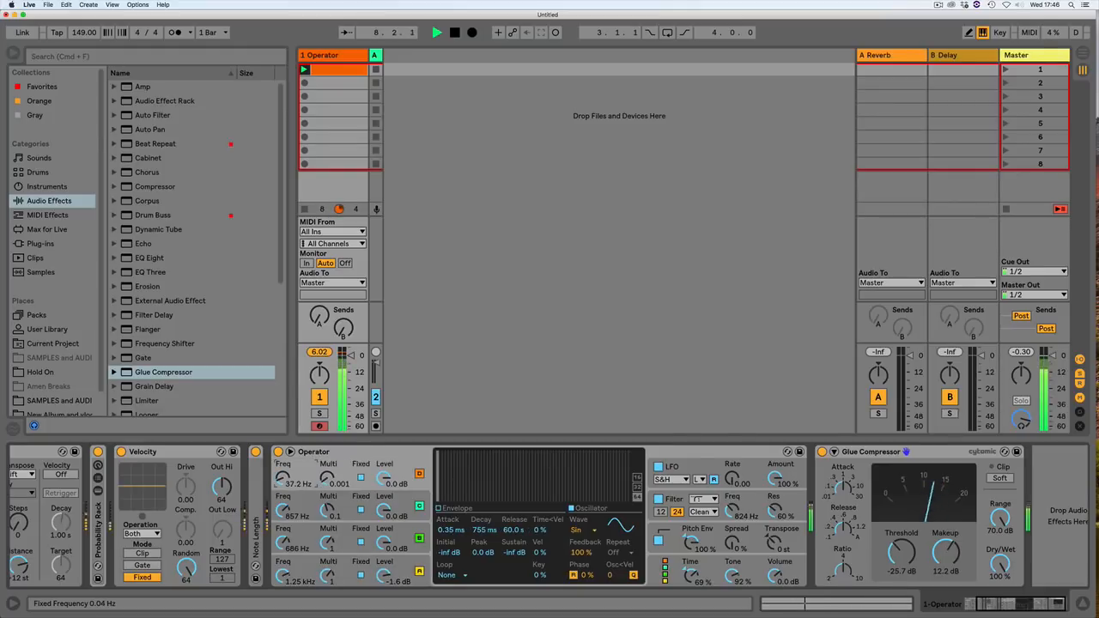
Step: Reshape oscillator B's amplitude envelope, trying a 9.49 ms decay and a much longer 60.0 s decay
{"action": "left_click", "coordinate": [405, 535]}
{"action": "left_click", "coordinate": [445, 509]}
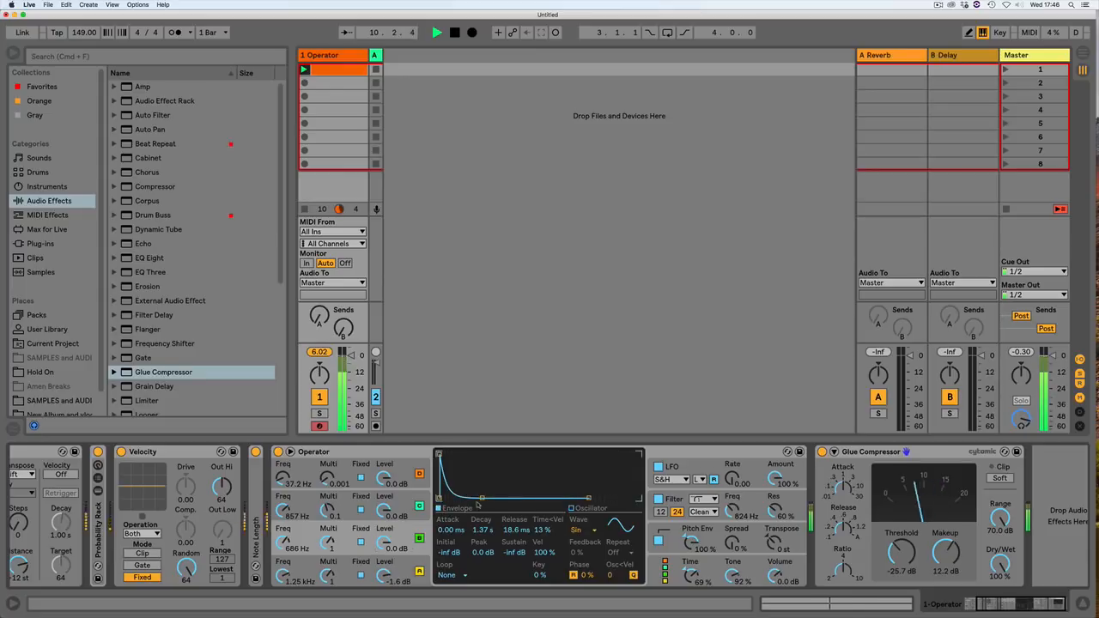
{"action": "left_click_drag", "start_coordinate": [479, 506], "coordinate": [452, 498]}
{"action": "left_click", "coordinate": [413, 558]}
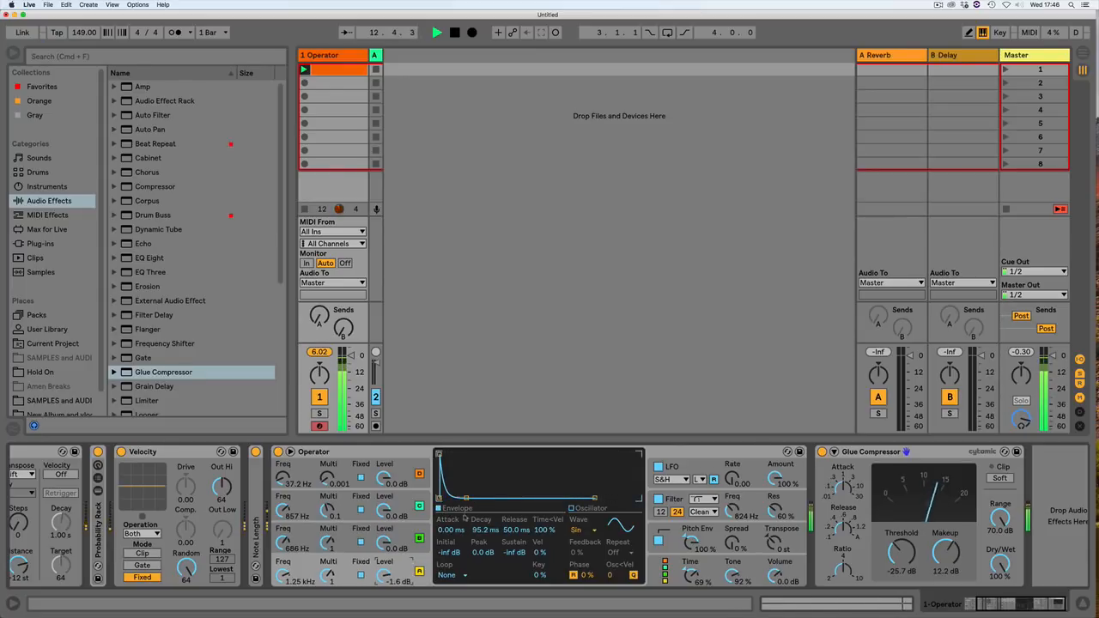
{"action": "left_click", "coordinate": [401, 533]}
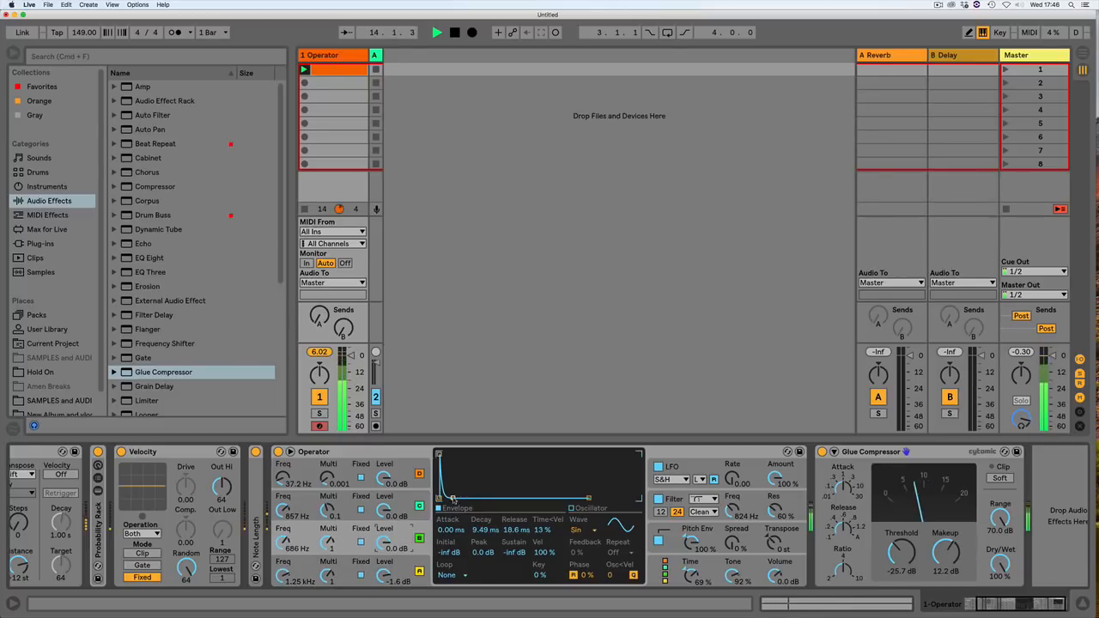
{"action": "left_click_drag", "start_coordinate": [457, 498], "coordinate": [505, 498]}
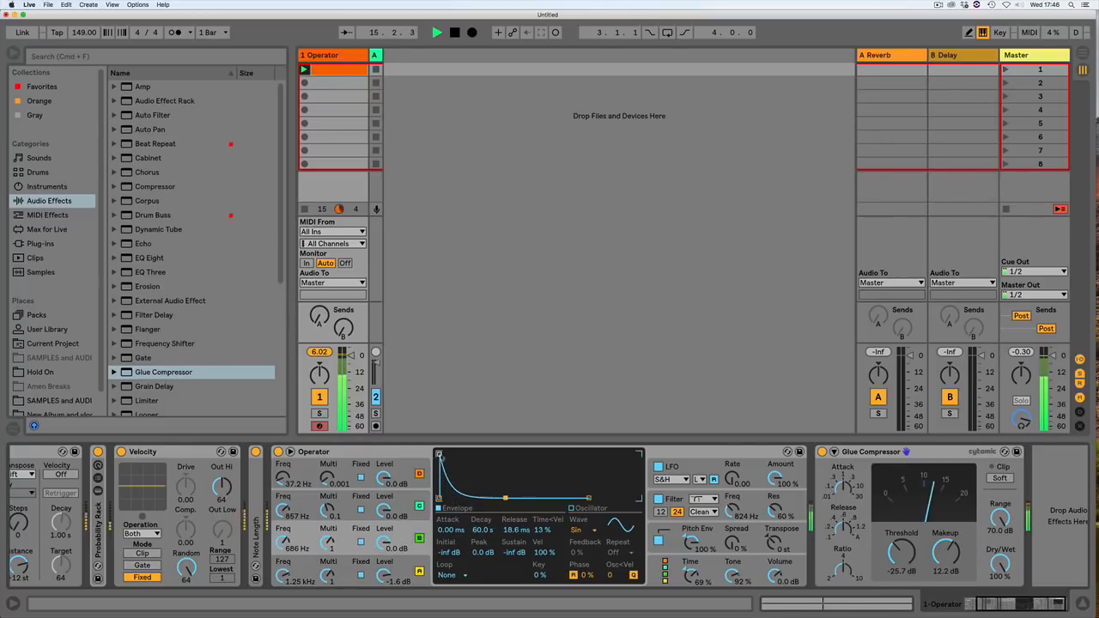
{"action": "left_click_drag", "start_coordinate": [440, 453], "coordinate": [485, 498]}
Step: Set the pitch envelope's Time<Vel to 13% and try decays between 17.7 ms and 60.0 s
{"action": "left_click", "coordinate": [718, 530]}
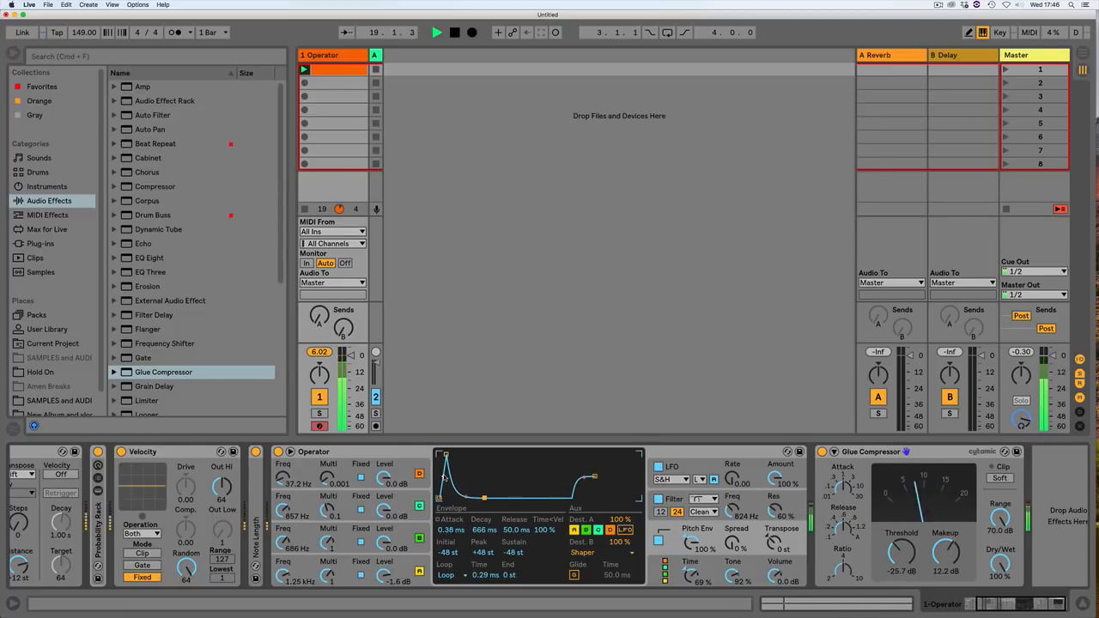
{"action": "mouse_move", "coordinate": [485, 498]}
{"action": "left_mouse_down"}
{"action": "mouse_move", "coordinate": [439, 496]}
{"action": "mouse_move", "coordinate": [464, 498]}
{"action": "left_mouse_up"}
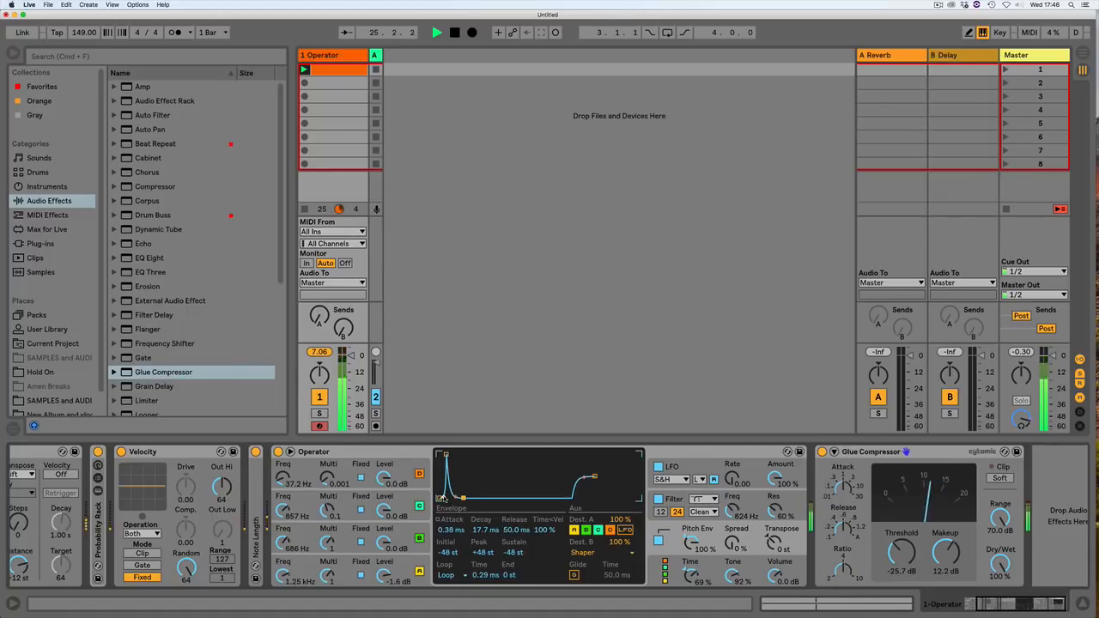
{"action": "left_click_drag", "start_coordinate": [541, 530], "coordinate": [483, 498]}
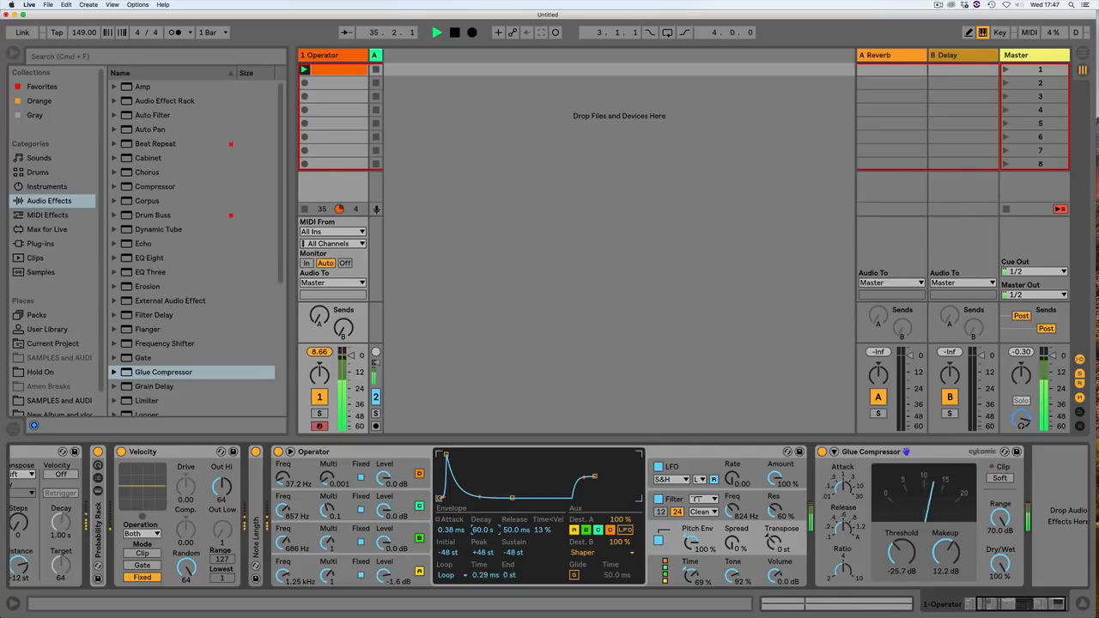
Step: Tighten the pitch envelope to a 0.21 ms attack and 9.34 ms decay, and restart playback to audition it
{"action": "left_click_drag", "start_coordinate": [482, 530], "coordinate": [452, 549]}
{"action": "key", "text": "space"}
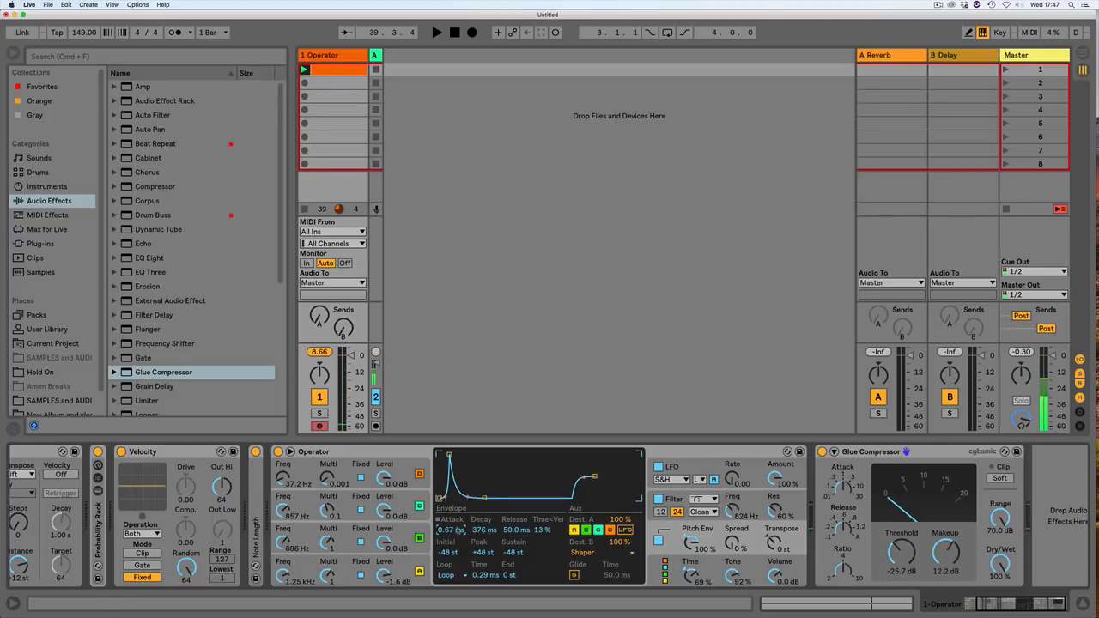
{"action": "left_click_drag", "start_coordinate": [455, 535], "coordinate": [483, 567]}
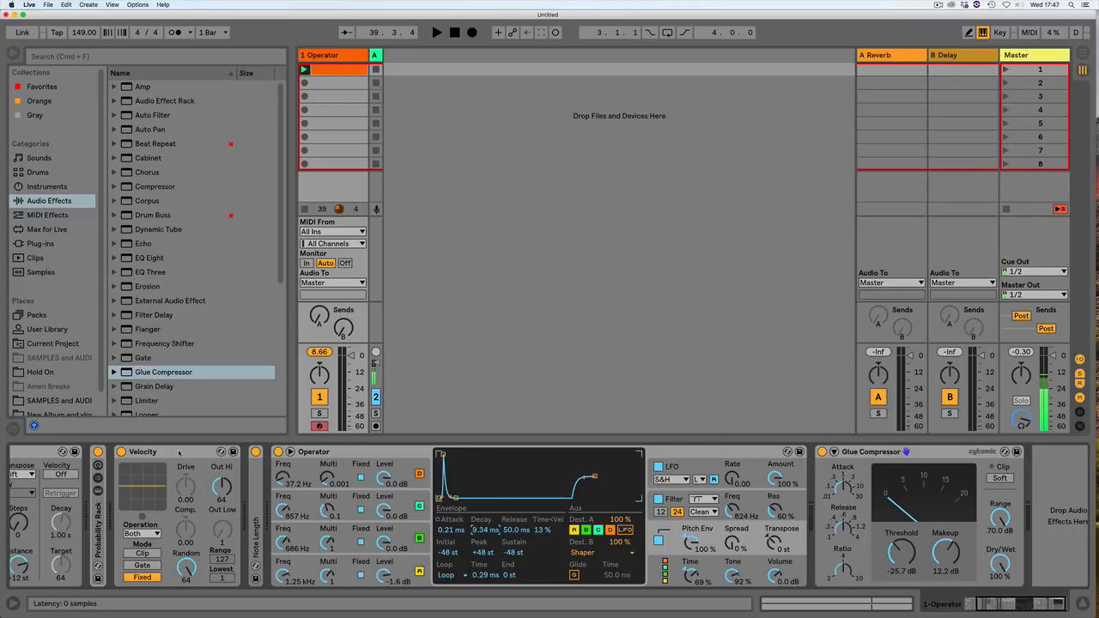
{"action": "key", "text": "space"}
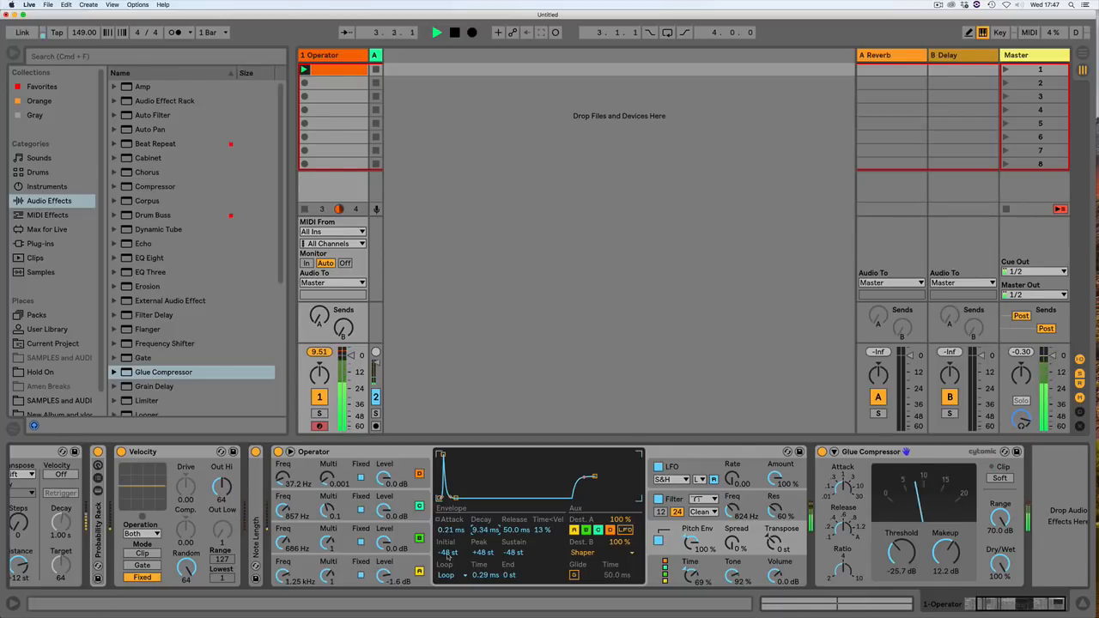
{"action": "left_click_drag", "start_coordinate": [449, 554], "coordinate": [484, 556]}
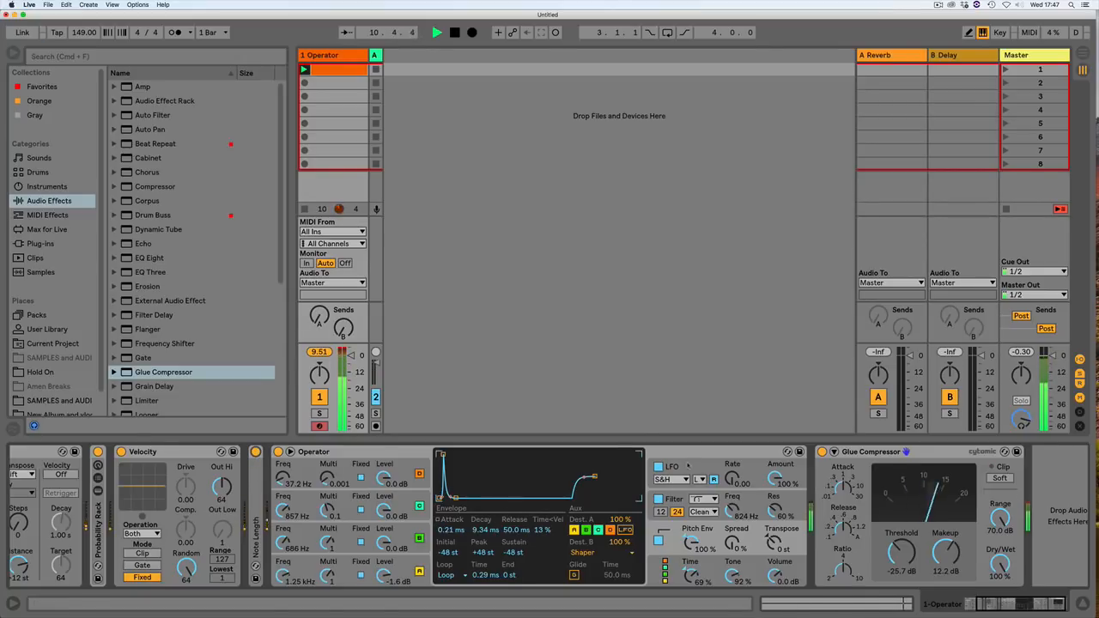
Step: Check the LFO settings, and set the pitch envelope amount to -21% and the spread to 37%
{"action": "left_click", "coordinate": [690, 466]}
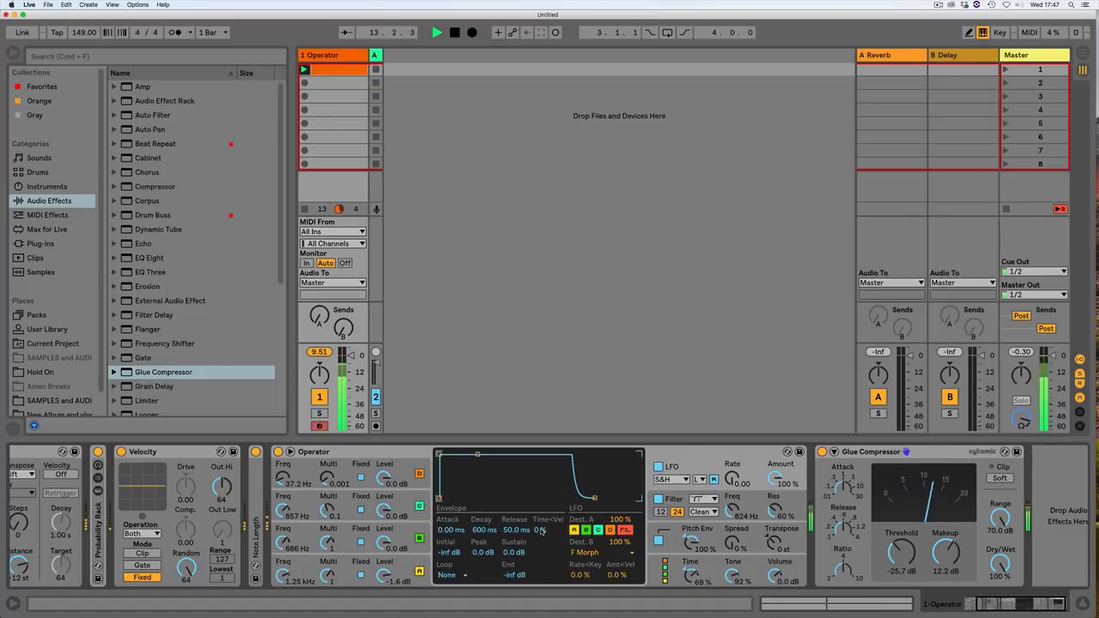
{"action": "left_click_drag", "start_coordinate": [690, 541], "coordinate": [690, 544]}
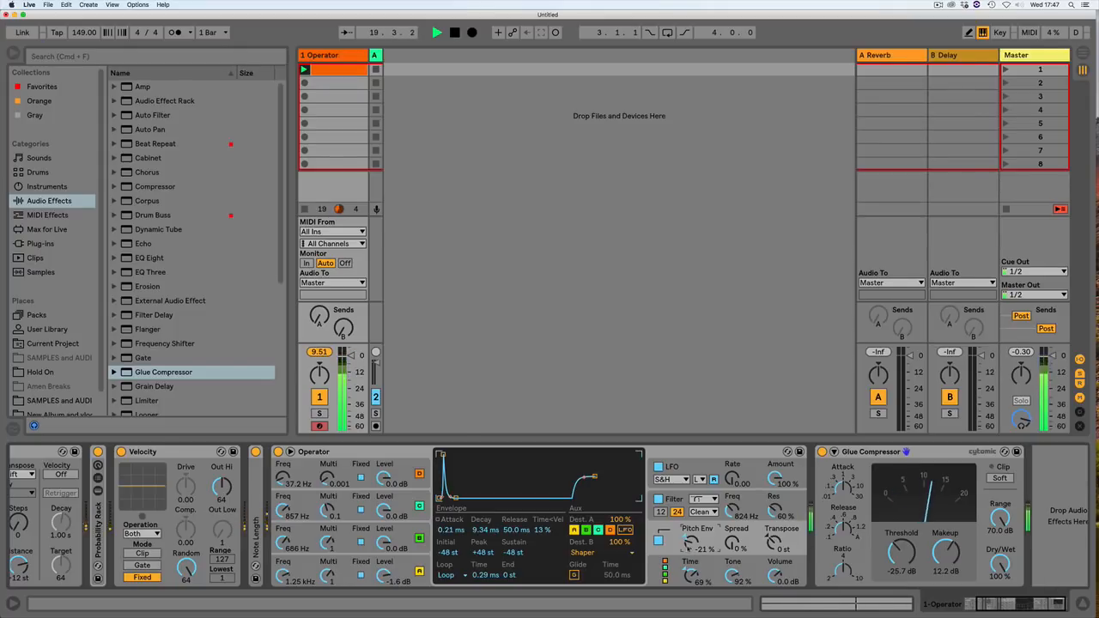
{"action": "left_click_drag", "start_coordinate": [735, 543], "coordinate": [734, 523]}
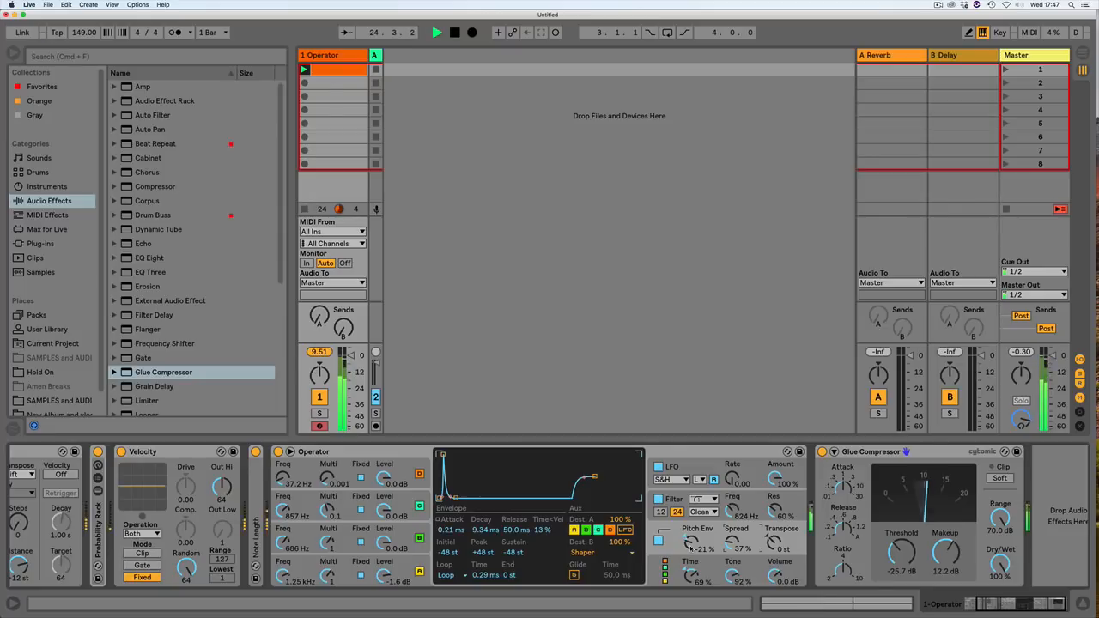
Step: Add a Beat Repeat effect to the chain between Operator and the Glue Compressor
{"action": "left_click", "coordinate": [127, 144]}
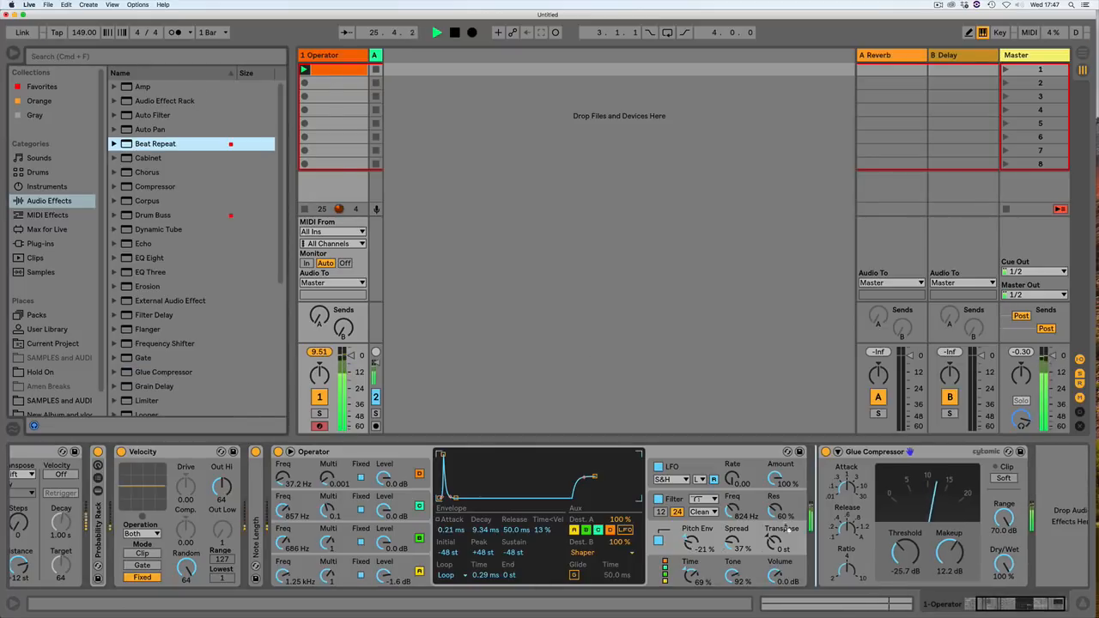
{"action": "double_click", "coordinate": [127, 145]}
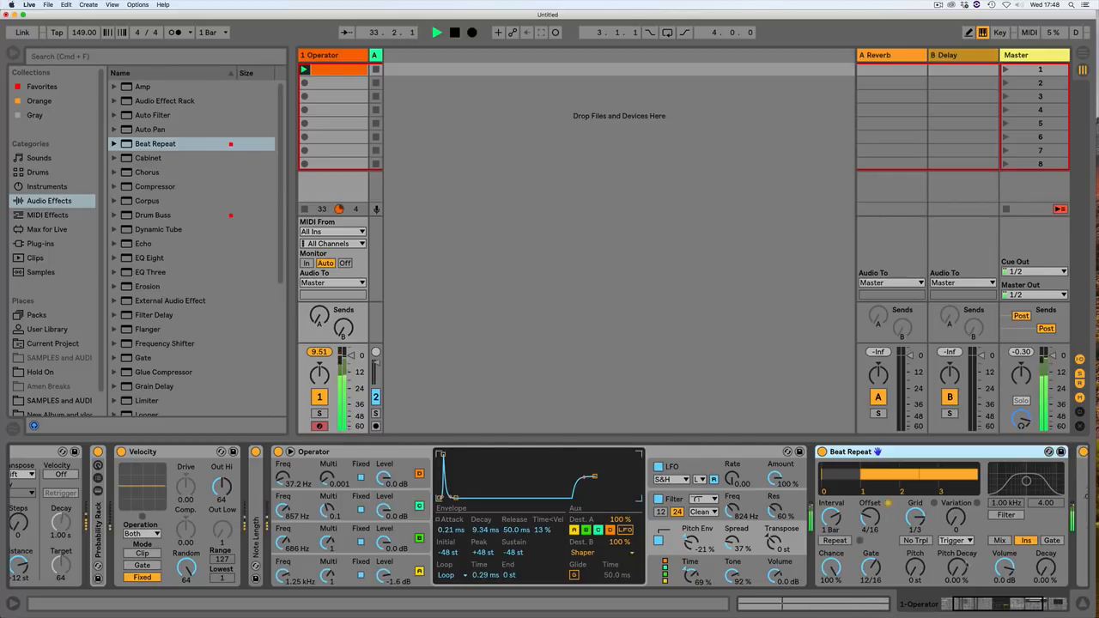
Step: Unfold the Probability Rack, raise its Probability macro and fold the rack again
{"action": "scroll", "coordinate": [377, 491], "scroll_direction": "left", "scroll_amount": 3}
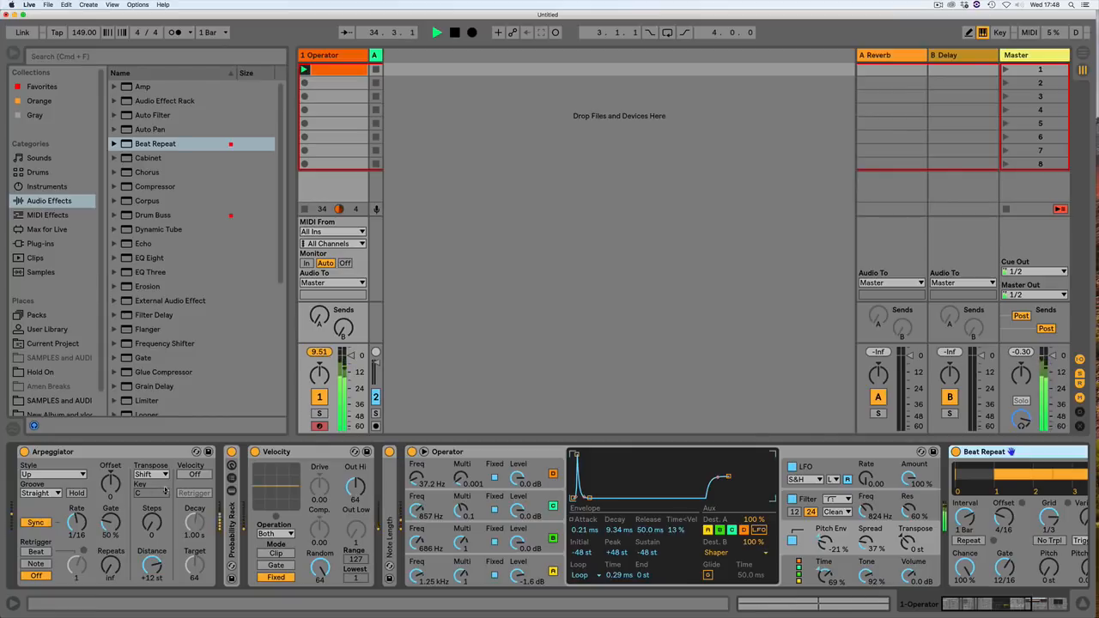
{"action": "double_click", "coordinate": [232, 523]}
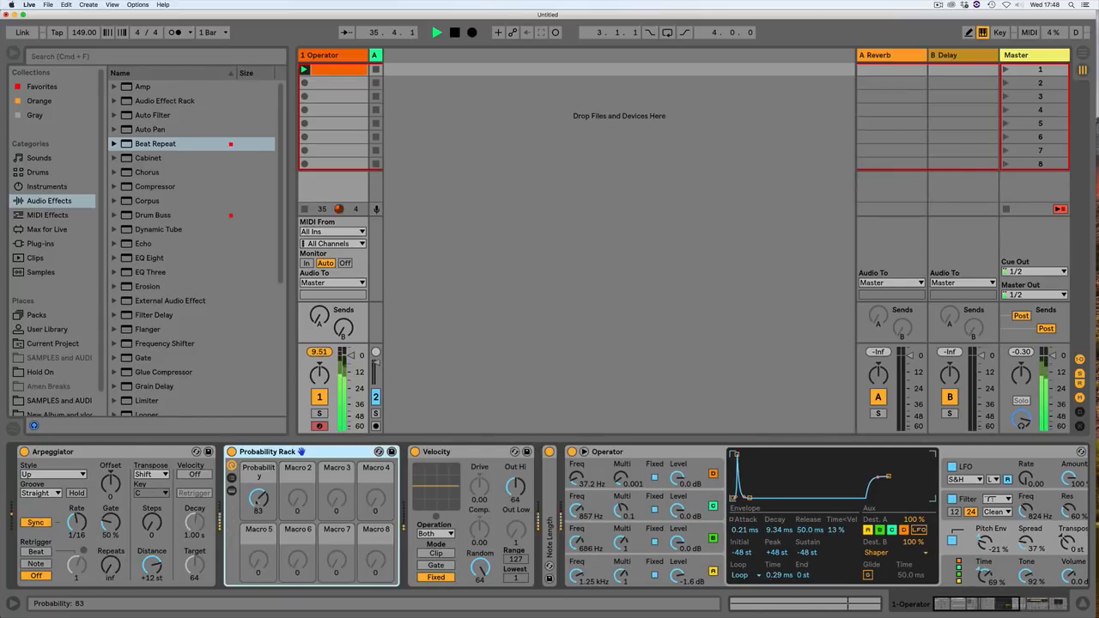
{"action": "left_click_drag", "start_coordinate": [258, 499], "coordinate": [258, 467]}
{"action": "left_click", "coordinate": [262, 452]}
{"action": "double_click", "coordinate": [262, 452]}
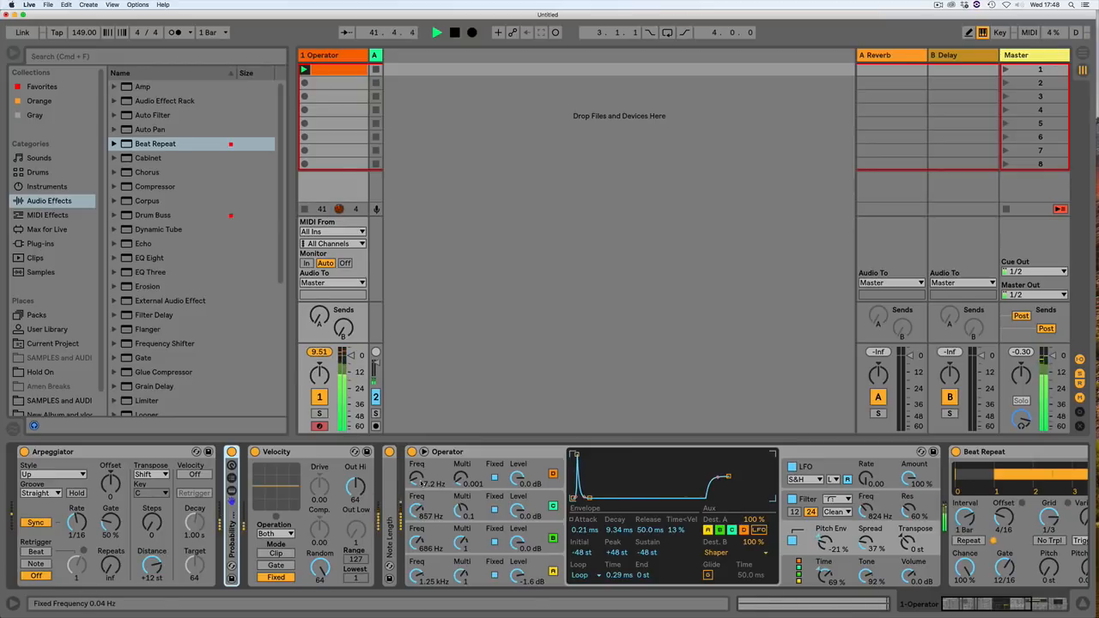
Step: Set oscillator D's fixed frequency to 123 Hz and shorten its amplitude envelope decay to about 26 ms
{"action": "left_click_drag", "start_coordinate": [420, 482], "coordinate": [421, 464]}
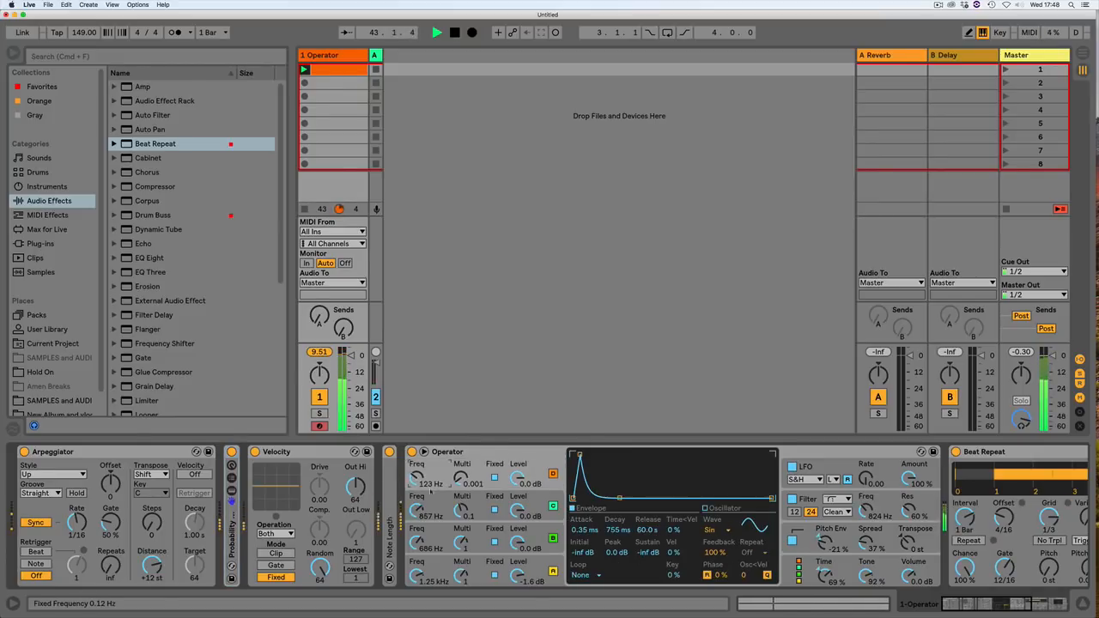
{"action": "left_click_drag", "start_coordinate": [619, 497], "coordinate": [595, 499]}
Step: Set oscillator C's envelope decay to 48.2 ms, and oscillator B's envelope to a 0.26 ms attack and 70.2 ms decay
{"action": "left_click", "coordinate": [544, 503]}
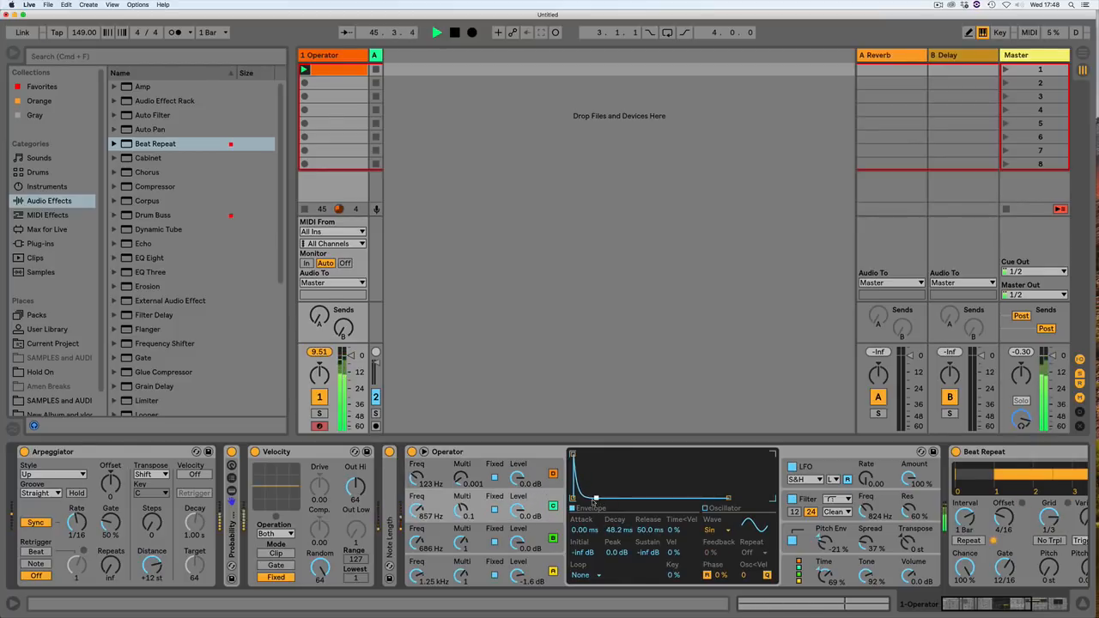
{"action": "left_click", "coordinate": [543, 539]}
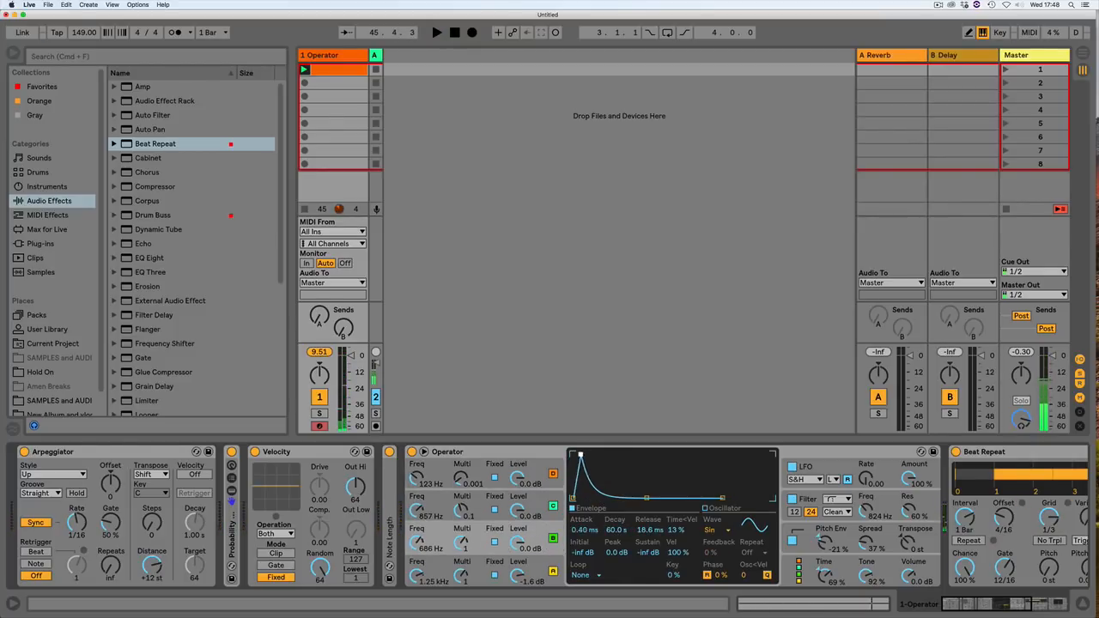
{"action": "left_click_drag", "start_coordinate": [580, 454], "coordinate": [578, 454]}
{"action": "left_click_drag", "start_coordinate": [645, 498], "coordinate": [602, 498]}
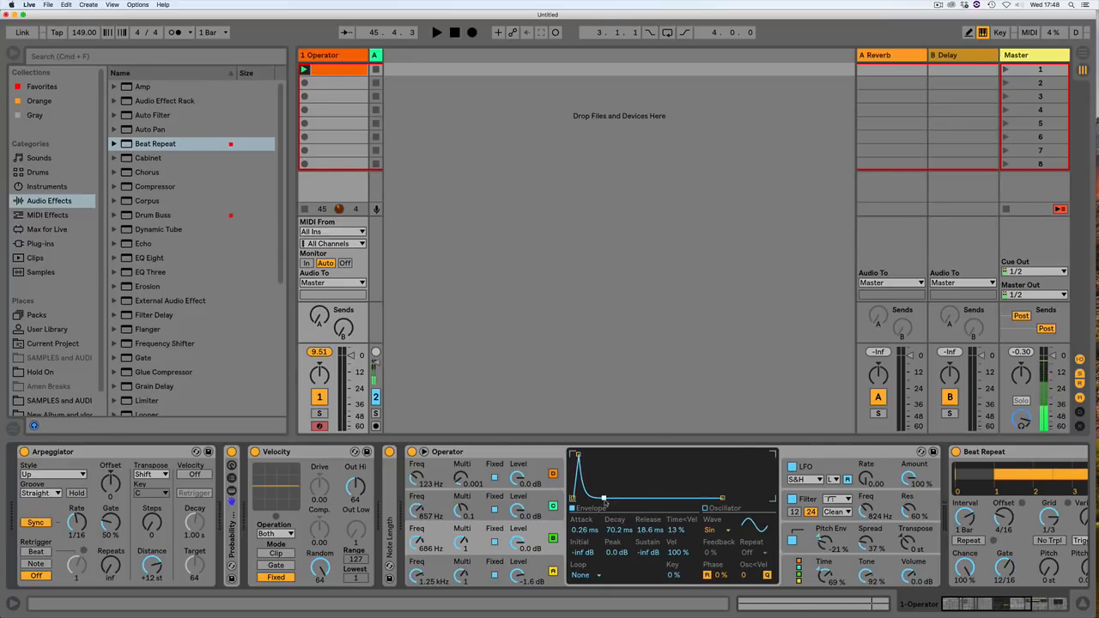
Step: Restart playback and set oscillator A's amplitude envelope to a 0.17 ms attack and 15.7 ms decay
{"action": "left_click", "coordinate": [541, 565]}
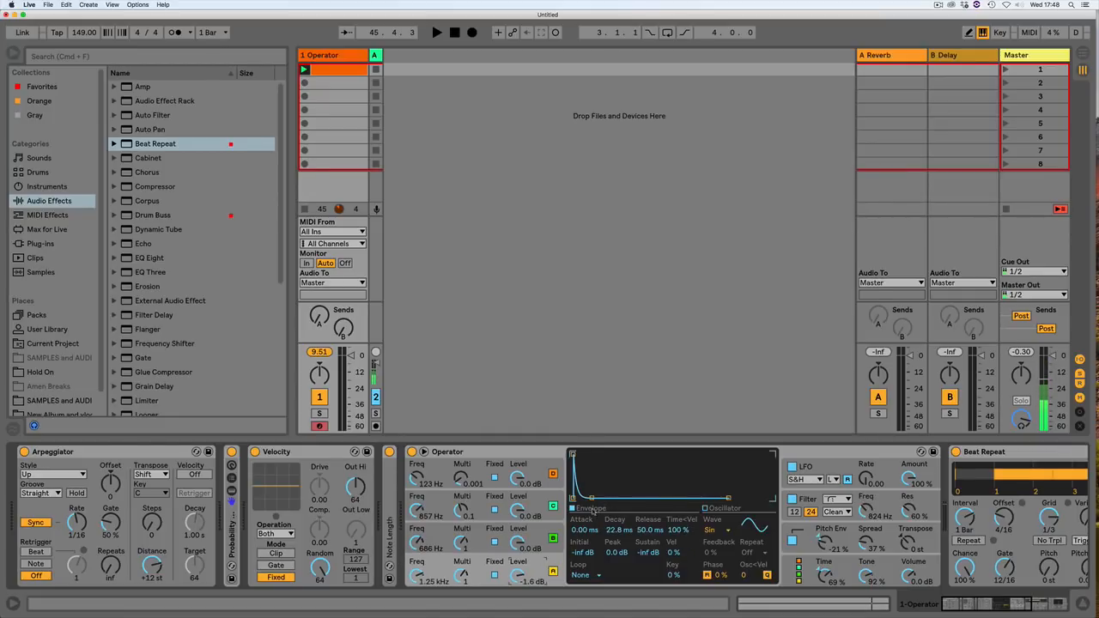
{"action": "key", "text": "space"}
{"action": "left_click_drag", "start_coordinate": [572, 454], "coordinate": [575, 454]}
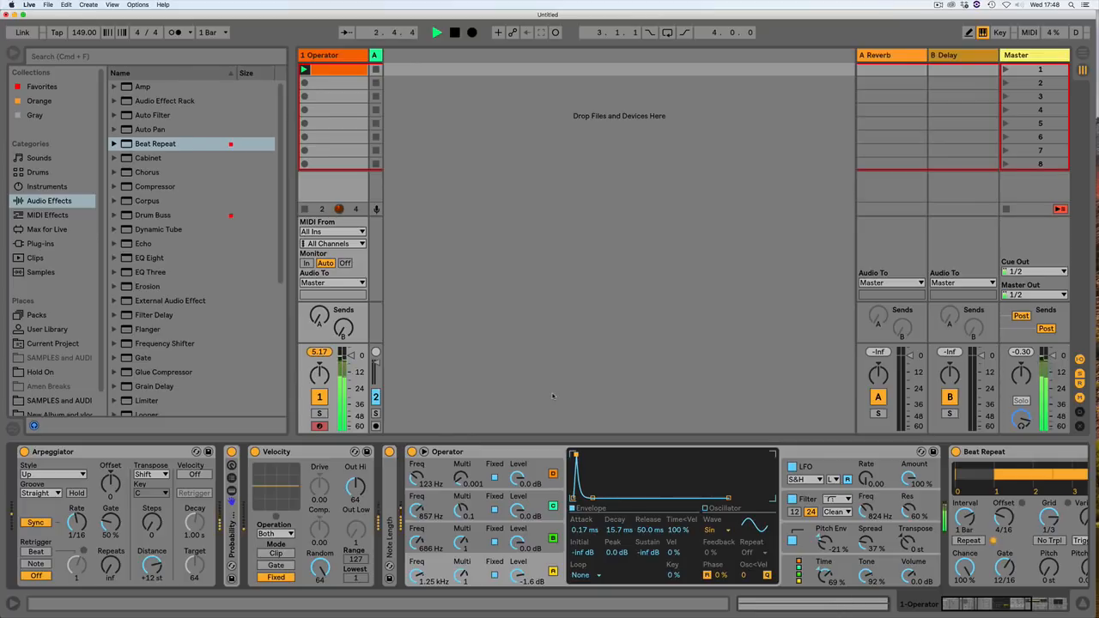
Step: Reduce the spread to 24%, and set the filter to 3.44 kHz with morph at 68 no/lp and Freq<Vel at 36%
{"action": "left_click", "coordinate": [876, 543]}
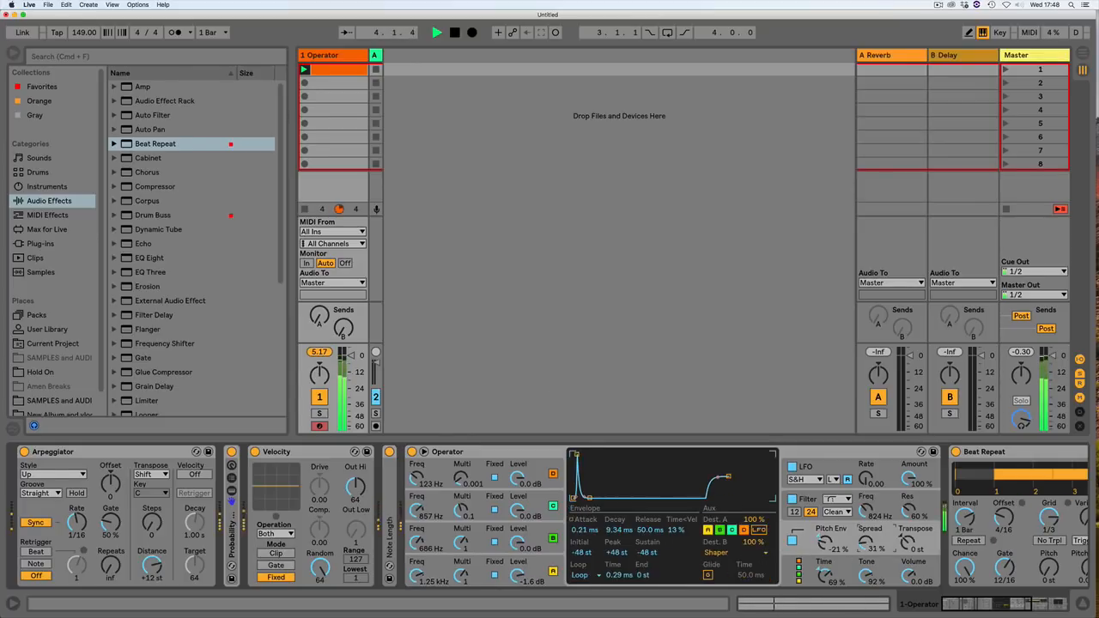
{"action": "left_click_drag", "start_coordinate": [866, 513], "coordinate": [866, 465]}
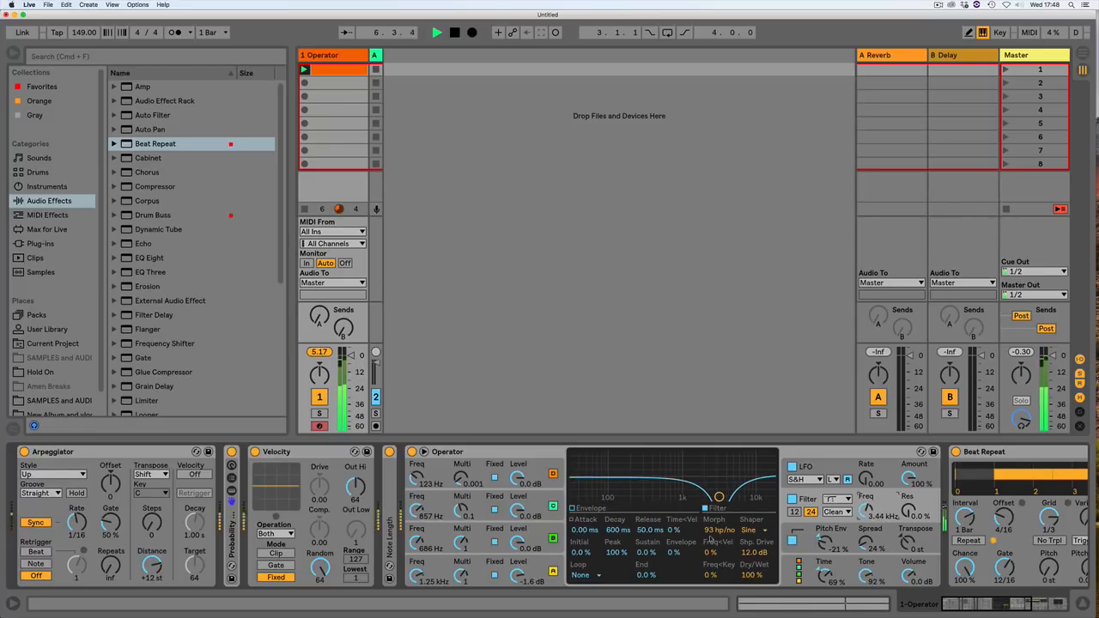
{"action": "left_click_drag", "start_coordinate": [714, 531], "coordinate": [715, 601]}
{"action": "mouse_move", "coordinate": [718, 529]}
{"action": "left_mouse_down"}
{"action": "mouse_move", "coordinate": [721, 565]}
{"action": "mouse_move", "coordinate": [722, 541]}
{"action": "left_mouse_up"}
Step: Switch the filter's shaper to Soft, and try another shaper type
{"action": "left_click", "coordinate": [750, 530]}
{"action": "left_click", "coordinate": [748, 552]}
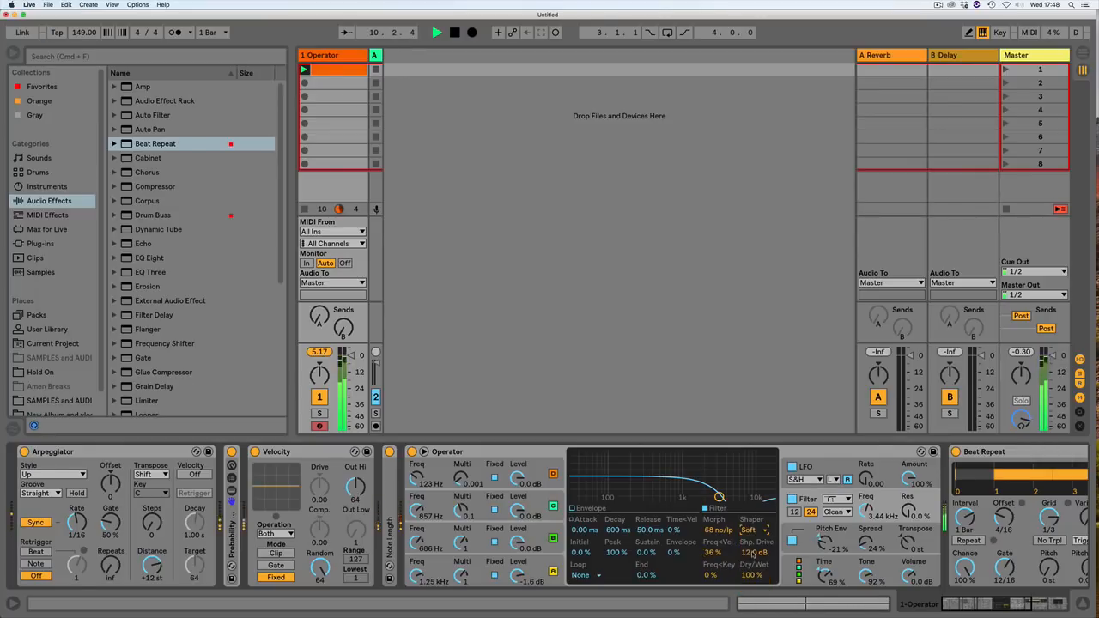
{"action": "left_click", "coordinate": [751, 529]}
{"action": "left_click", "coordinate": [749, 563]}
Step: Route the pitch envelope's Dest. B to Aux Envelope Amount
{"action": "left_click", "coordinate": [850, 538]}
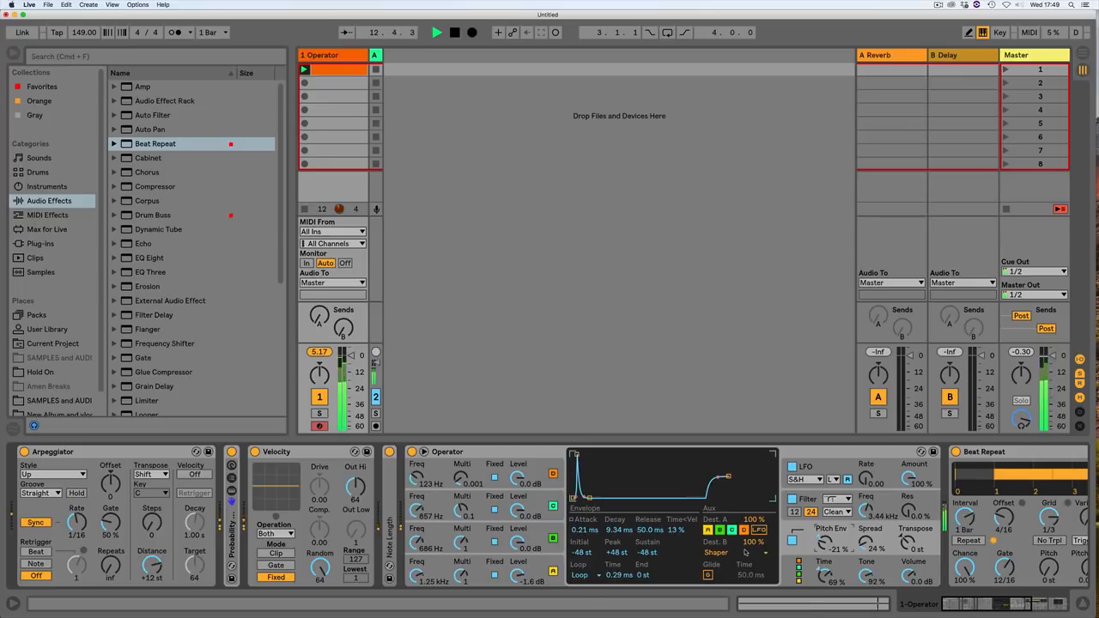
{"action": "left_click", "coordinate": [759, 554]}
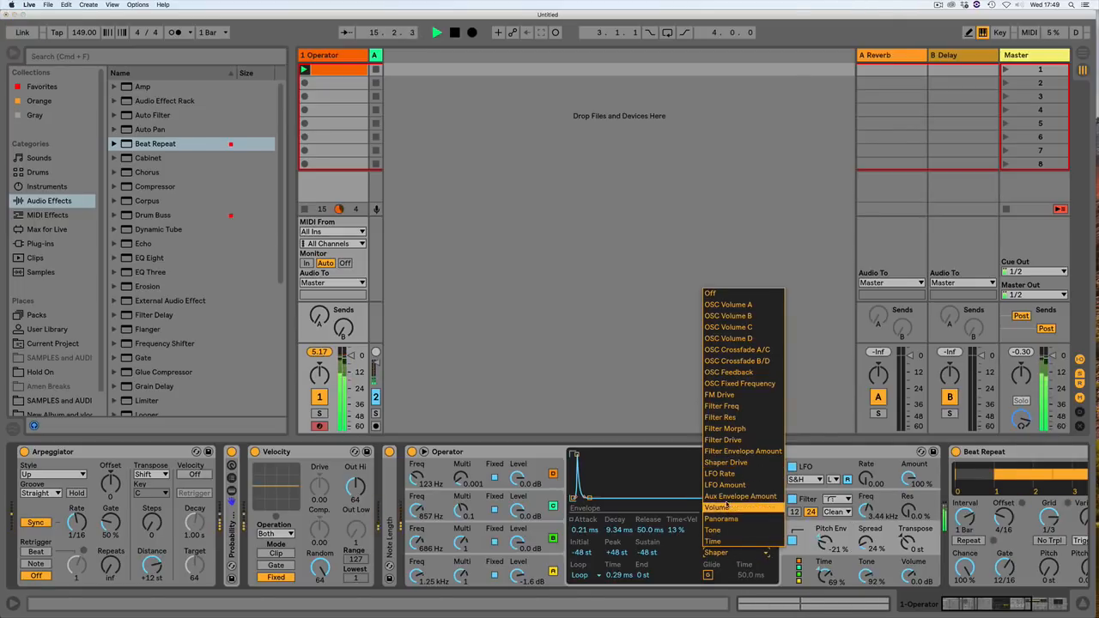
{"action": "left_click", "coordinate": [744, 497]}
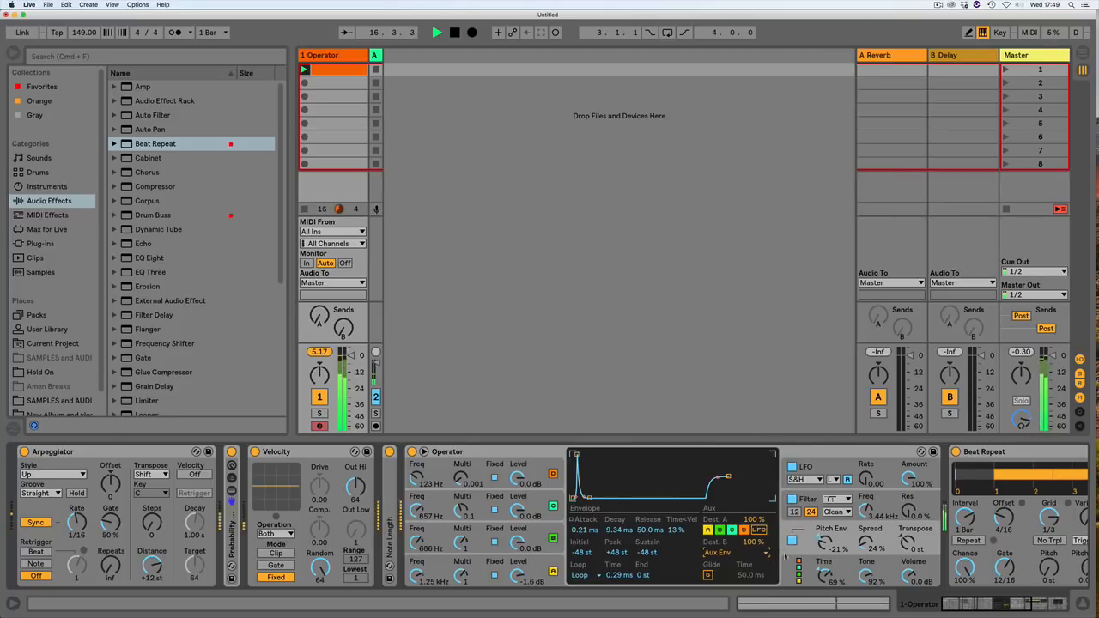
Step: Set the pitch envelope amount to 83%, its loop time to 20.0 s and its decay to 7.87 ms
{"action": "left_click_drag", "start_coordinate": [822, 542], "coordinate": [822, 489]}
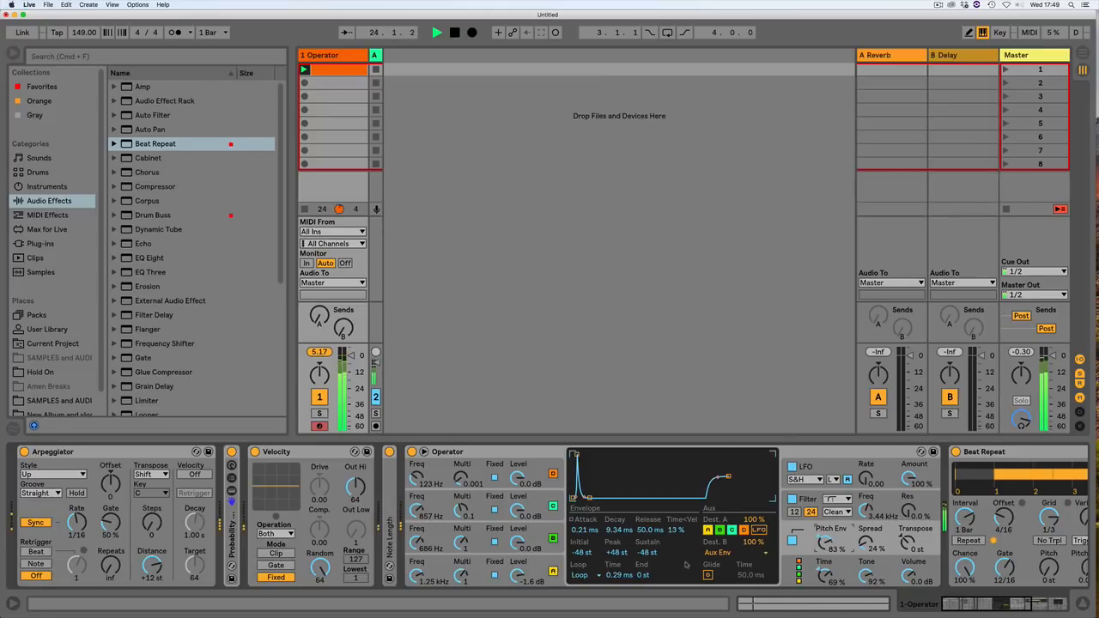
{"action": "left_click_drag", "start_coordinate": [615, 529], "coordinate": [613, 559]}
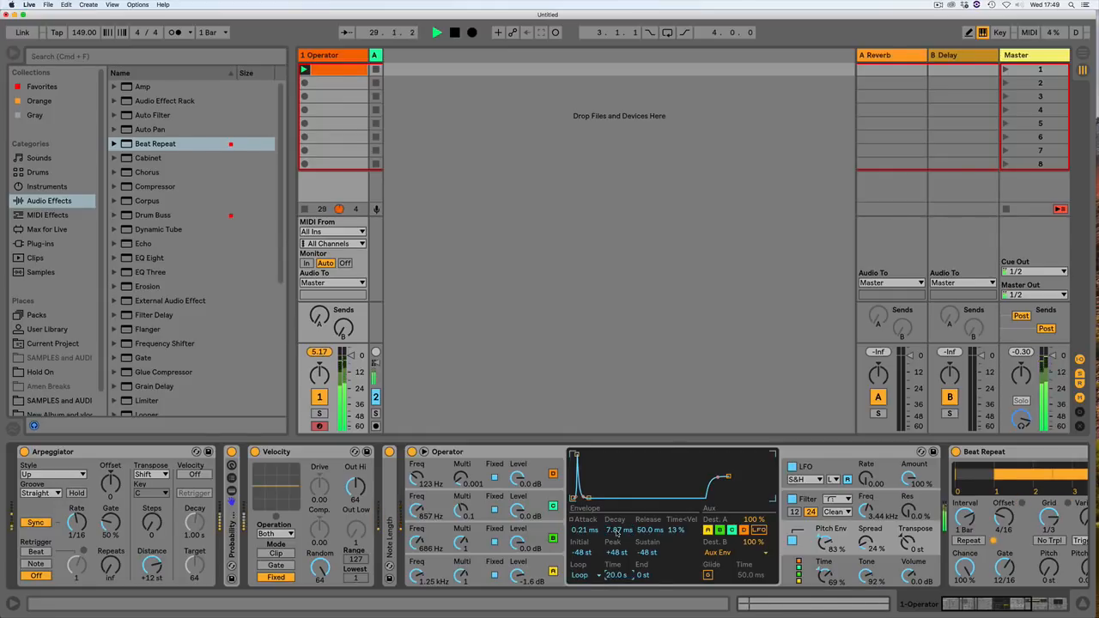
Step: Lengthen the amplitude envelope decays of oscillators B, C and D to about 404 ms, 855 ms and 149 ms
{"action": "left_click", "coordinate": [544, 530]}
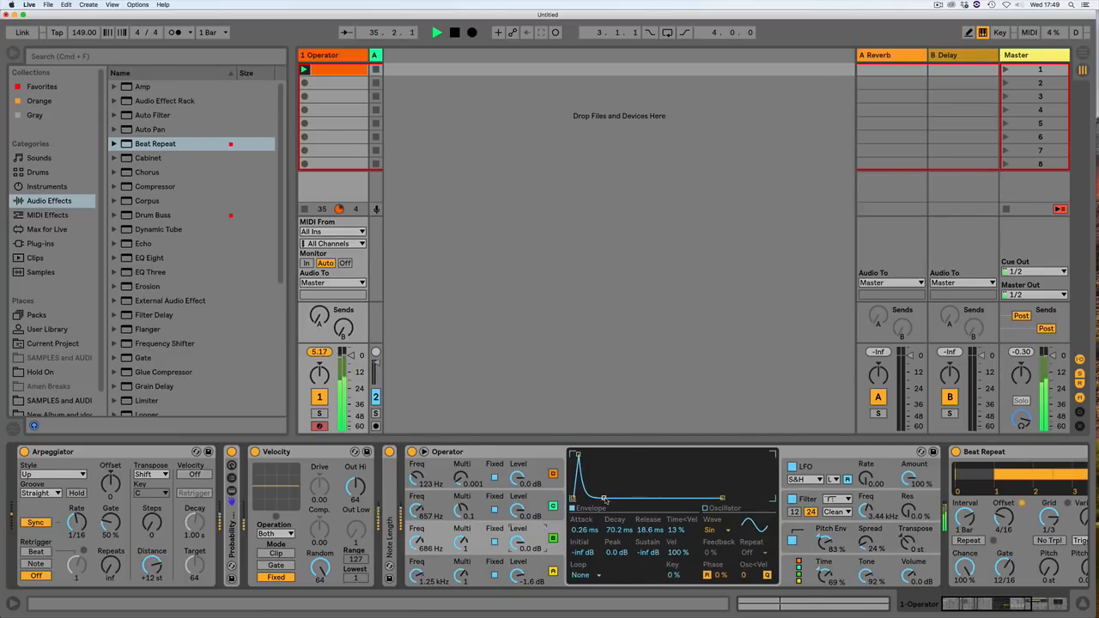
{"action": "left_click", "coordinate": [532, 507]}
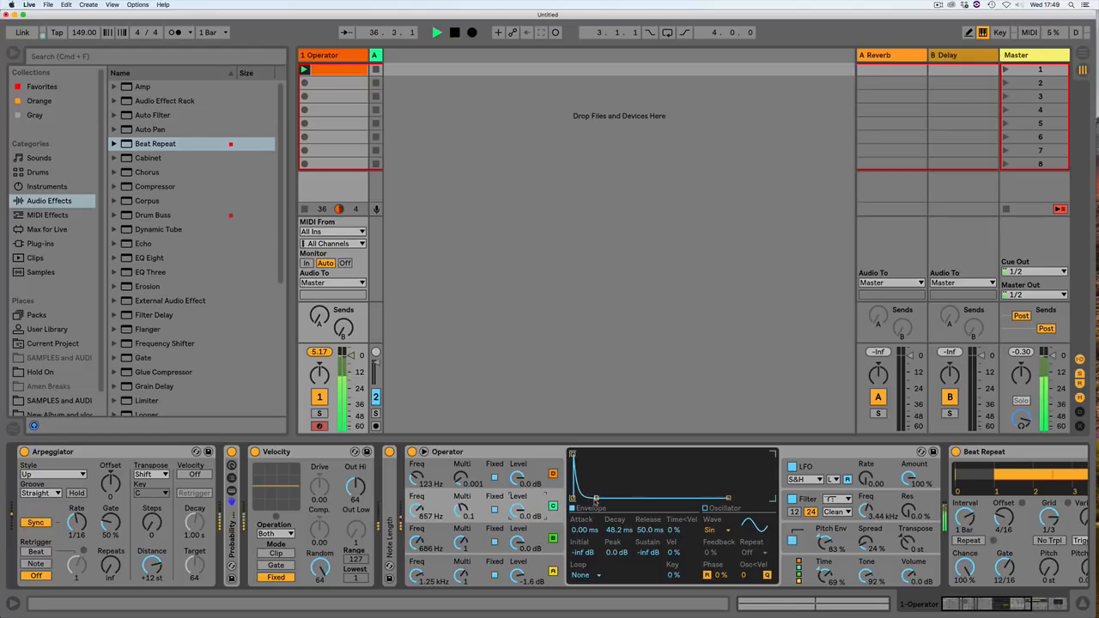
{"action": "left_click", "coordinate": [537, 471]}
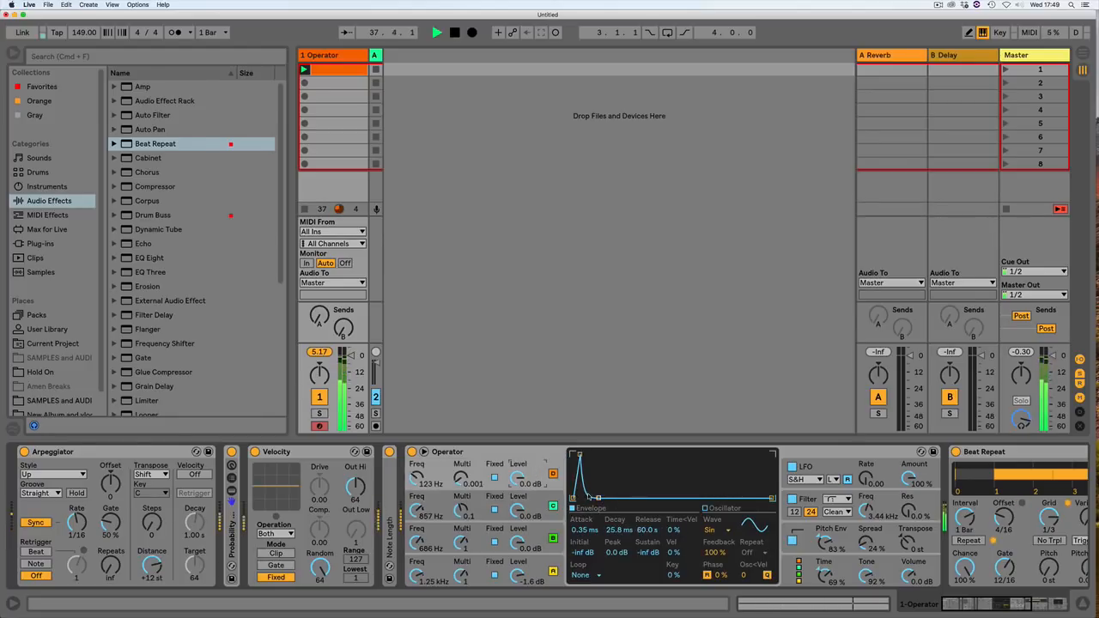
Step: Adjust oscillator A by ear, trying frequencies between 109 Hz and 371 Hz, and settle on 367 Hz with a 70.2 ms envelope decay
{"action": "left_click", "coordinate": [537, 564]}
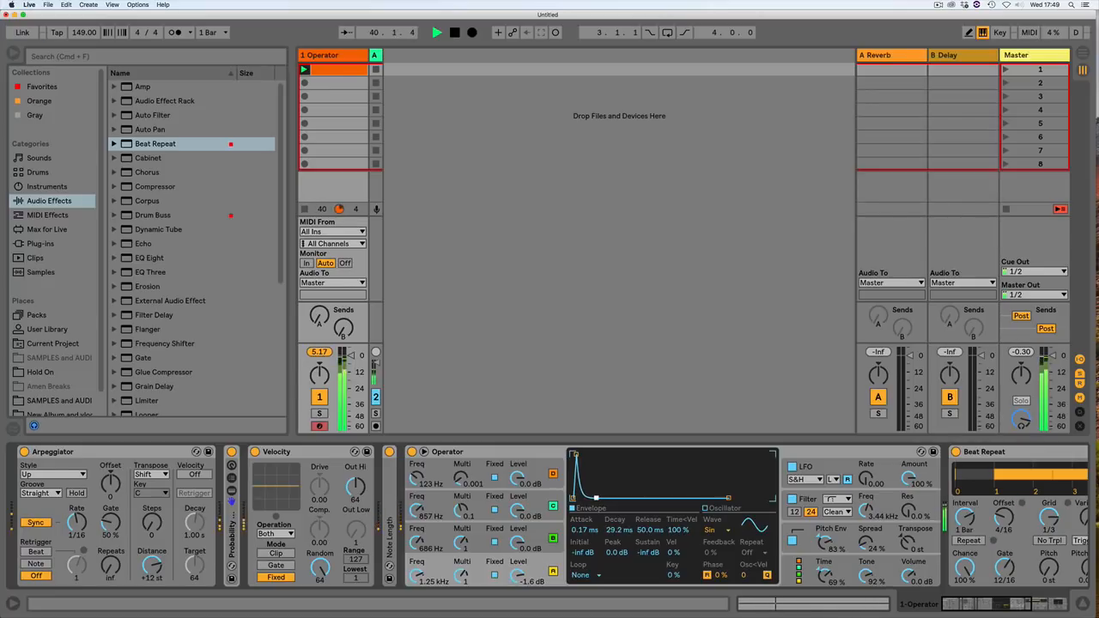
{"action": "left_click_drag", "start_coordinate": [597, 498], "coordinate": [595, 498]}
{"action": "left_click_drag", "start_coordinate": [595, 498], "coordinate": [594, 498]}
{"action": "left_click_drag", "start_coordinate": [415, 569], "coordinate": [416, 601]}
{"action": "left_click_drag", "start_coordinate": [593, 498], "coordinate": [603, 498]}
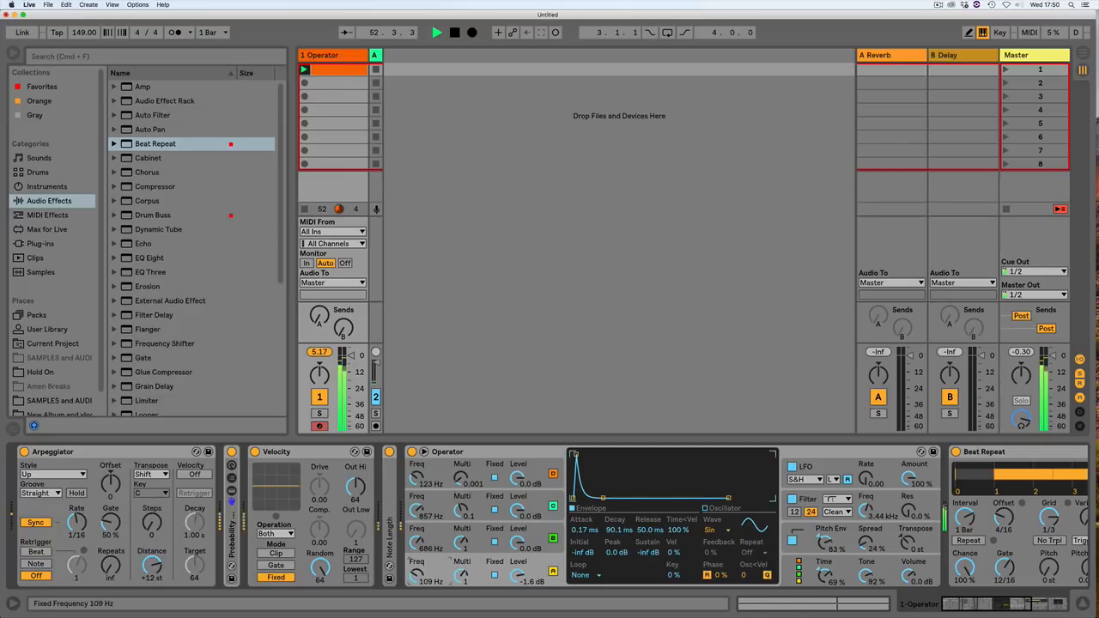
{"action": "mouse_move", "coordinate": [417, 574]}
{"action": "left_mouse_down"}
{"action": "mouse_move", "coordinate": [417, 549]}
{"action": "mouse_move", "coordinate": [417, 592]}
{"action": "left_mouse_up"}
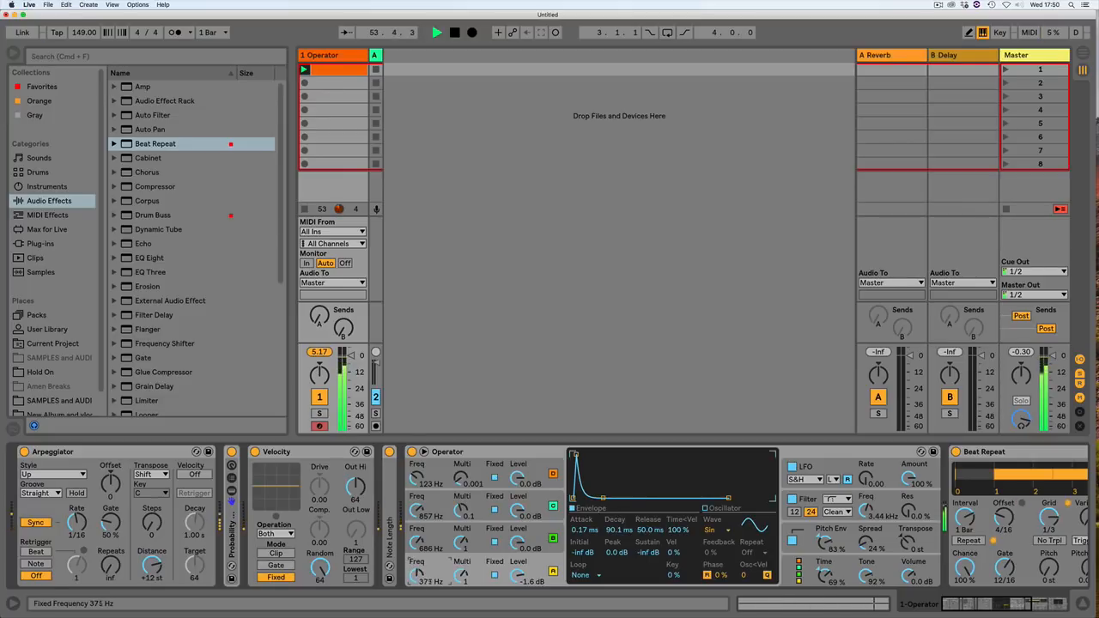
{"action": "mouse_move", "coordinate": [603, 497]}
{"action": "left_mouse_down"}
{"action": "mouse_move", "coordinate": [591, 497]}
{"action": "mouse_move", "coordinate": [601, 497]}
{"action": "left_mouse_up"}
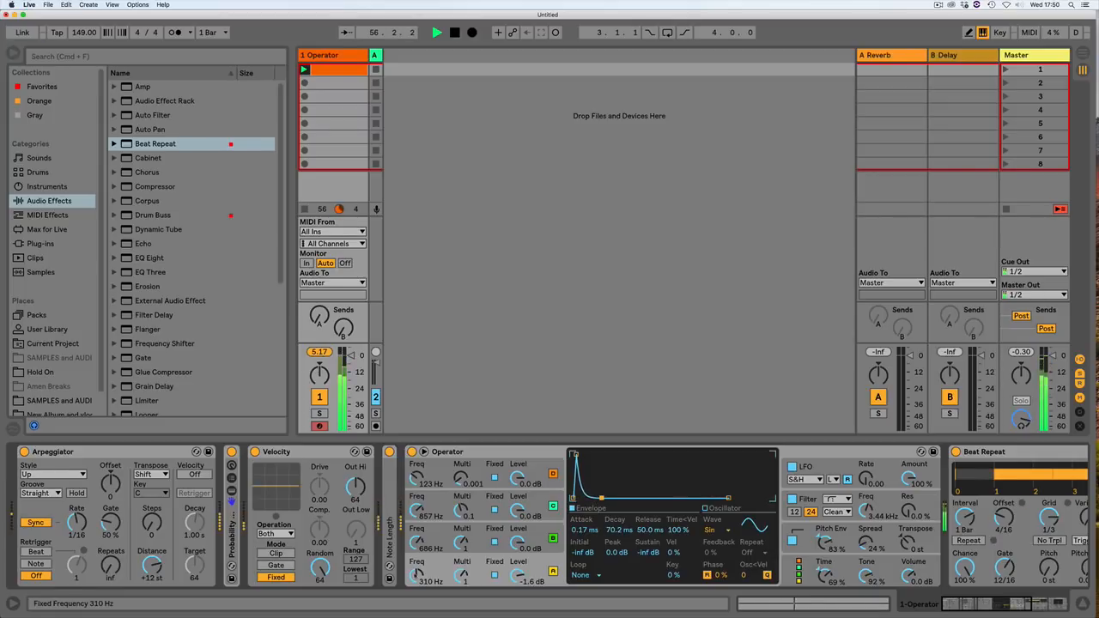
{"action": "left_click_drag", "start_coordinate": [417, 574], "coordinate": [416, 526]}
Step: Retune oscillator D to 149 Hz, C to 279 Hz, B to 1.23 kHz and A to 138 Hz, with Multi at 0.1 on A and B
{"action": "left_click_drag", "start_coordinate": [415, 481], "coordinate": [413, 475]}
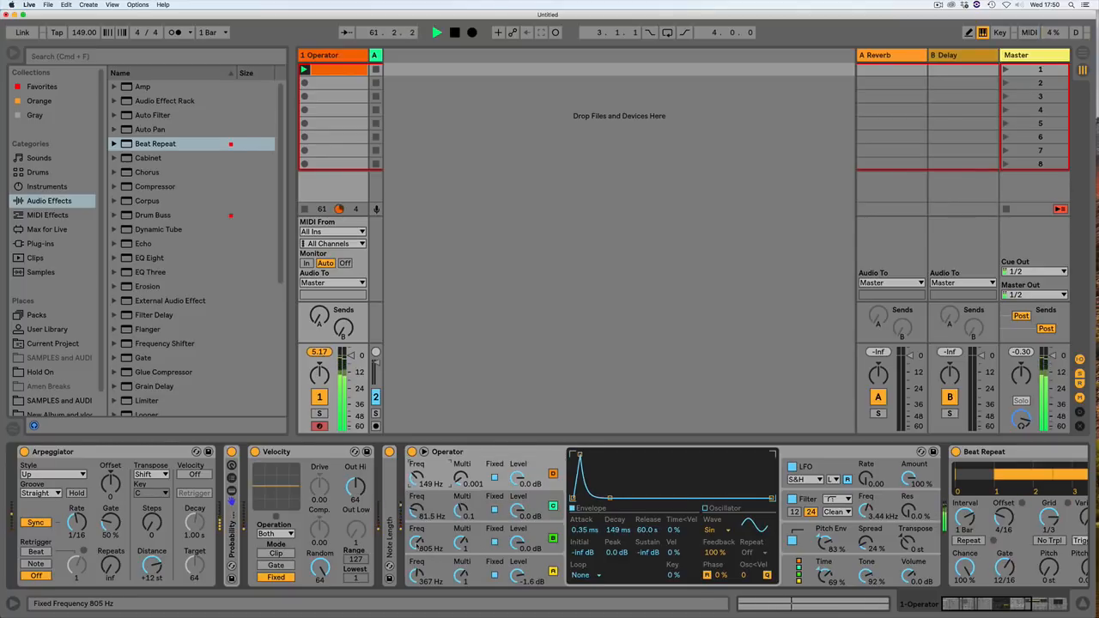
{"action": "left_click_drag", "start_coordinate": [417, 547], "coordinate": [419, 504]}
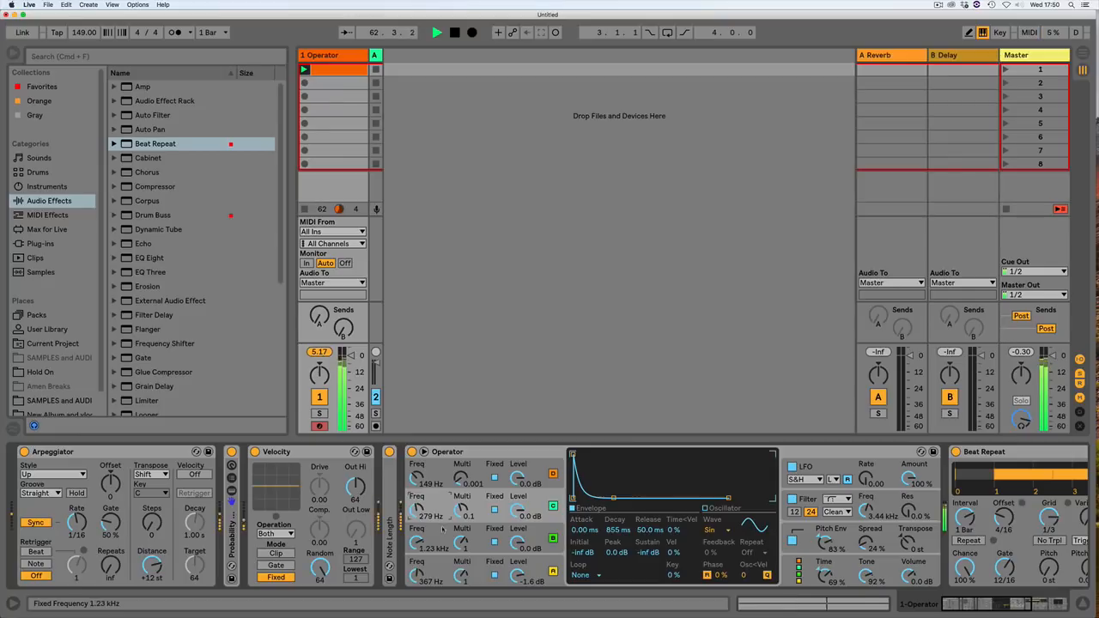
{"action": "left_click_drag", "start_coordinate": [417, 572], "coordinate": [462, 584]}
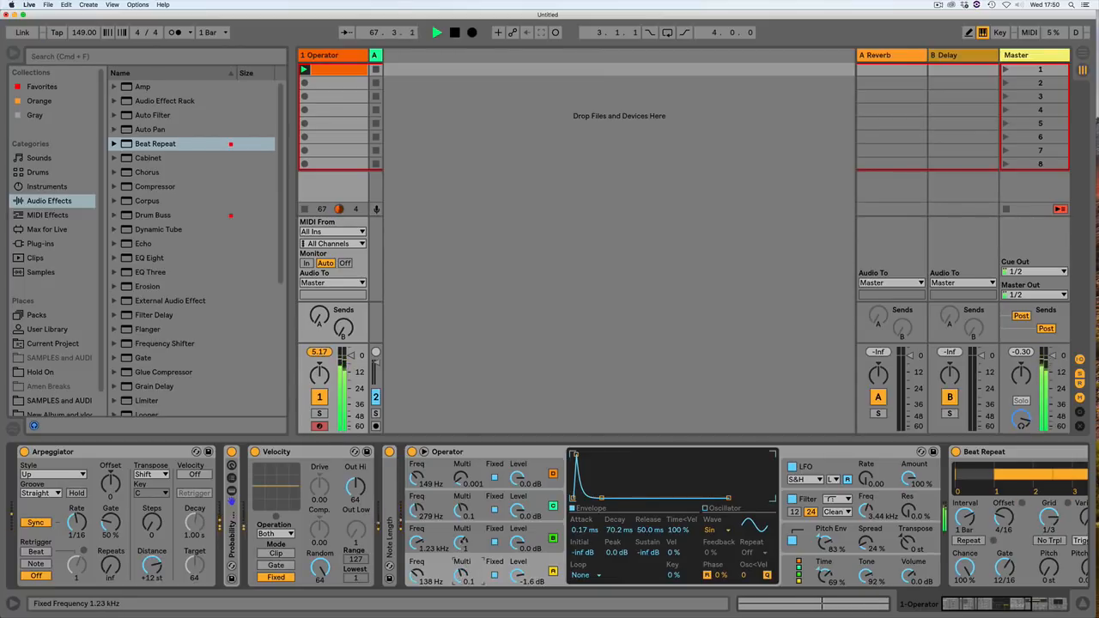
{"action": "left_click_drag", "start_coordinate": [461, 541], "coordinate": [461, 555]}
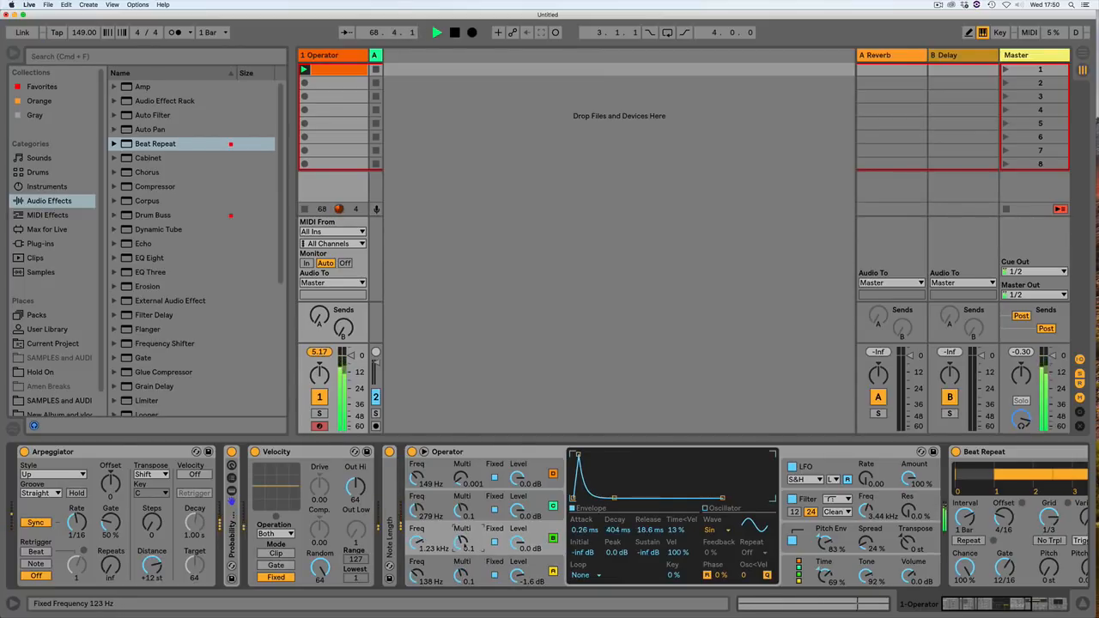
Step: Add a Reverb between Operator and Beat Repeat, with dry/wet at 21% and size at 1.16
{"action": "scroll", "coordinate": [127, 316], "scroll_direction": "down", "scroll_amount": 5}
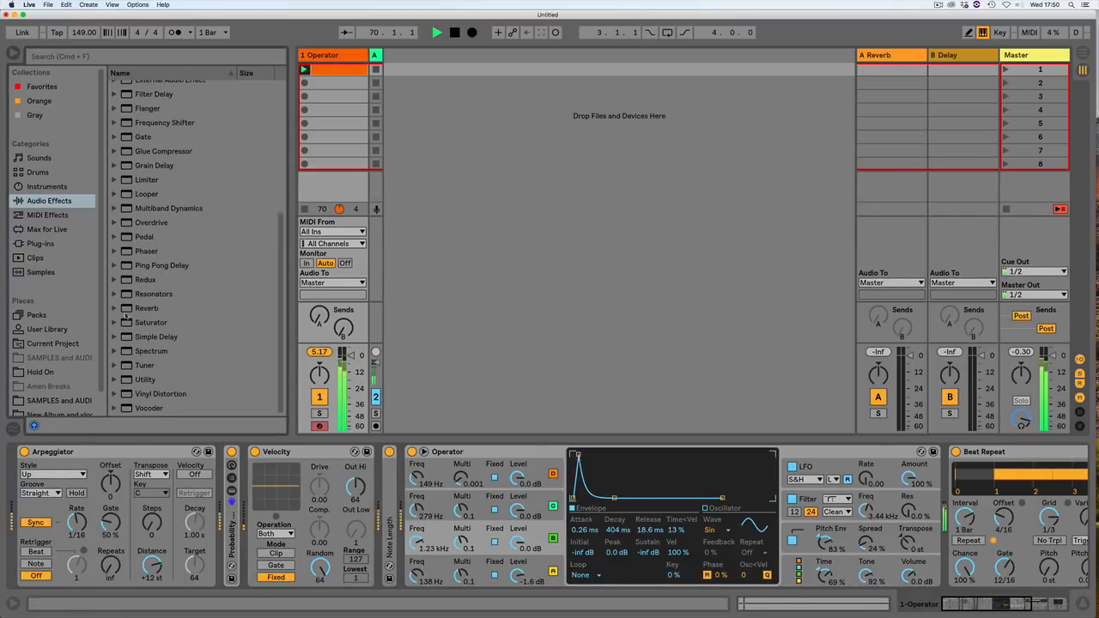
{"action": "left_click_drag", "start_coordinate": [129, 309], "coordinate": [761, 452]}
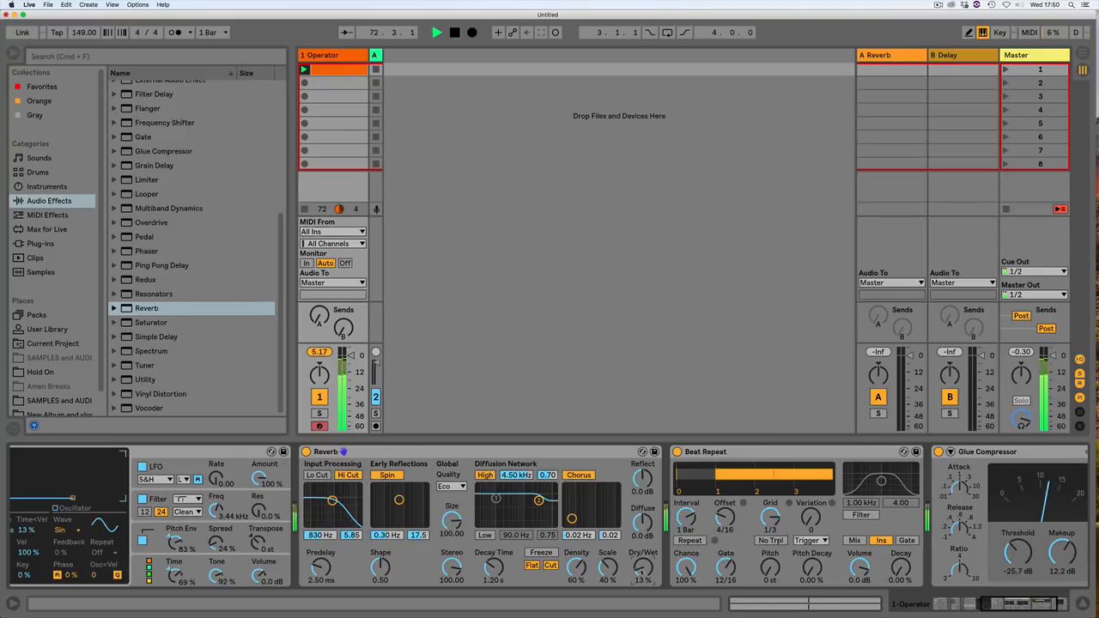
{"action": "left_click_drag", "start_coordinate": [642, 567], "coordinate": [642, 560]}
{"action": "left_click_drag", "start_coordinate": [451, 518], "coordinate": [452, 526]}
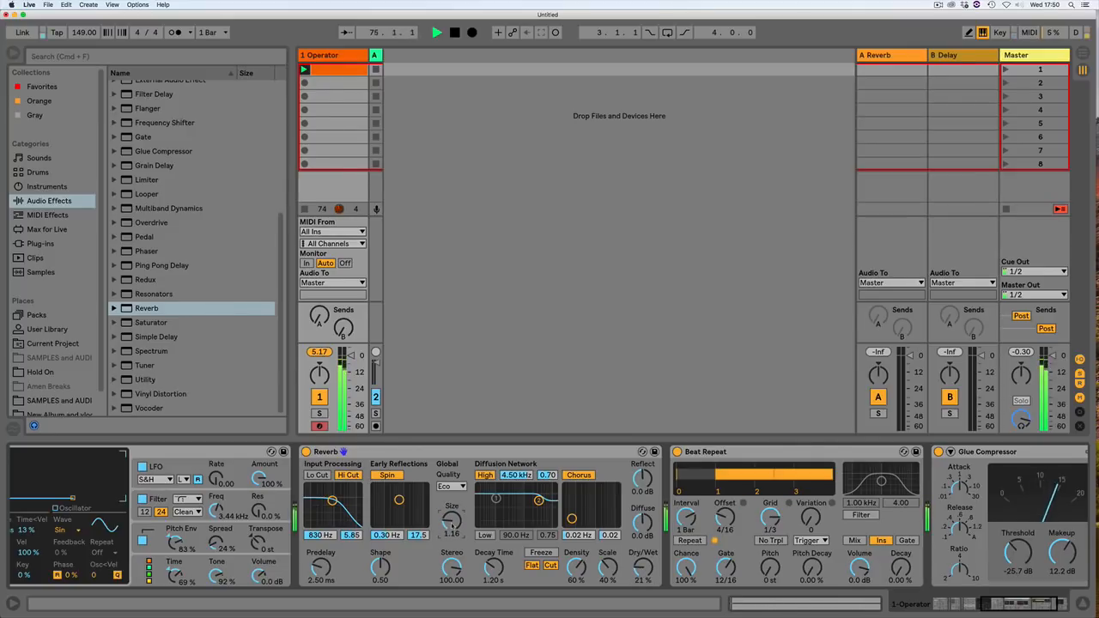
Step: Enable the reverb's Lo Cut, set its input filter to 4.72 kHz with width 5.46, and lower dry/wet to 4.8%
{"action": "left_click", "coordinate": [317, 474]}
{"action": "left_click_drag", "start_coordinate": [332, 501], "coordinate": [346, 502]}
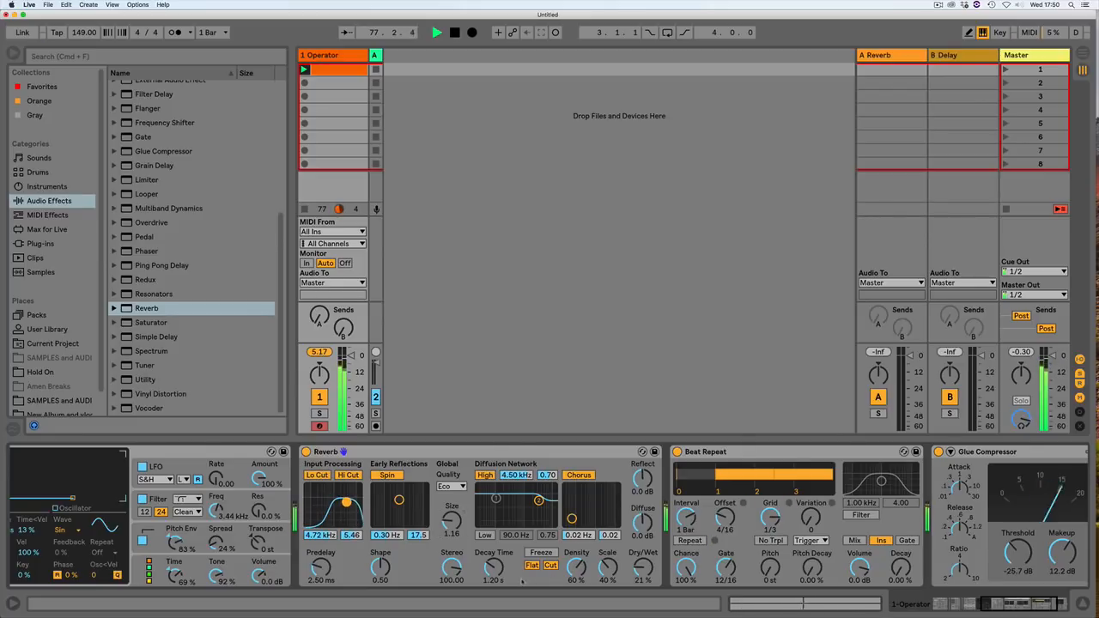
{"action": "left_click_drag", "start_coordinate": [641, 580], "coordinate": [641, 597]}
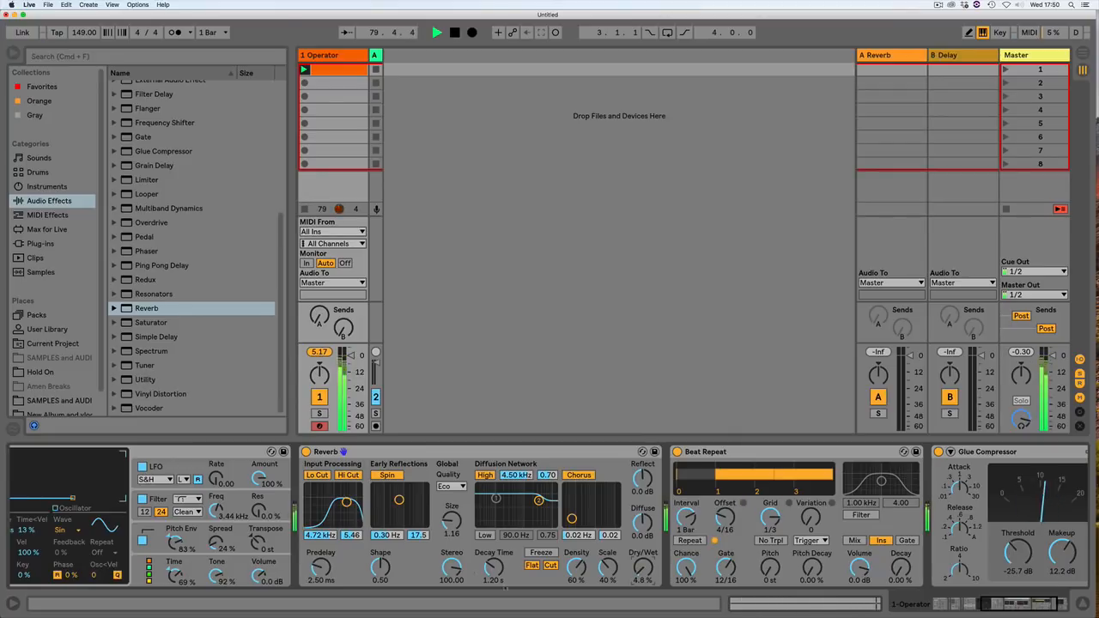
Step: Set the reverb's size to 2.91 and its decay time to 60.0 s
{"action": "left_click_drag", "start_coordinate": [450, 519], "coordinate": [451, 514]}
{"action": "left_click", "coordinate": [983, 606]}
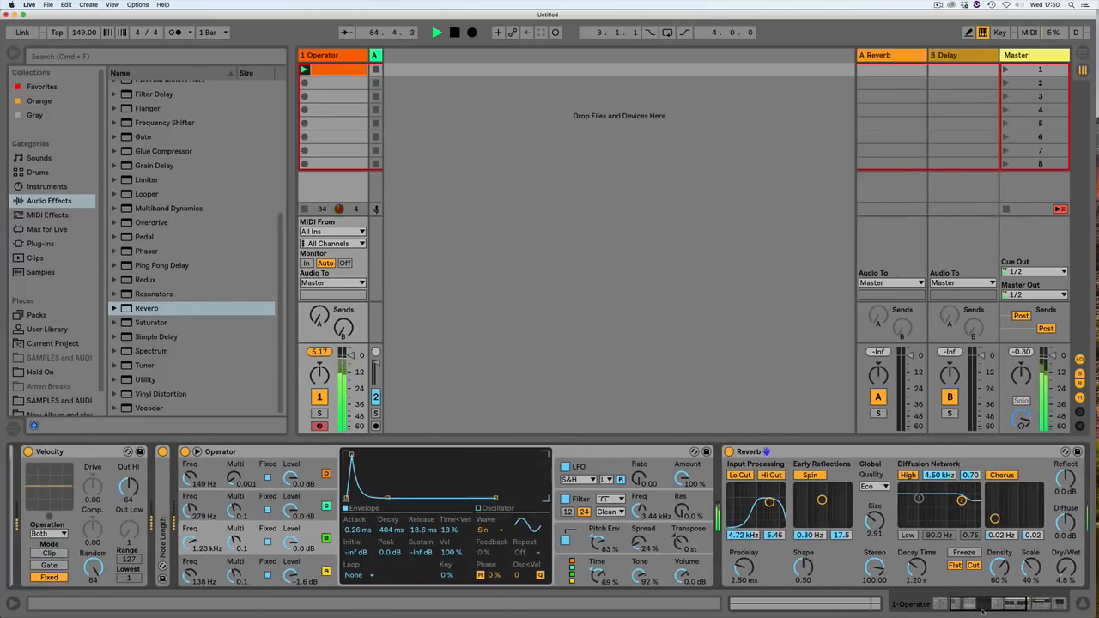
{"action": "left_click_drag", "start_coordinate": [916, 566], "coordinate": [916, 528]}
Step: Insert a Corpus effect between Operator and Reverb and turn its dry/wet down
{"action": "scroll", "coordinate": [887, 546], "scroll_direction": "right", "scroll_amount": 3}
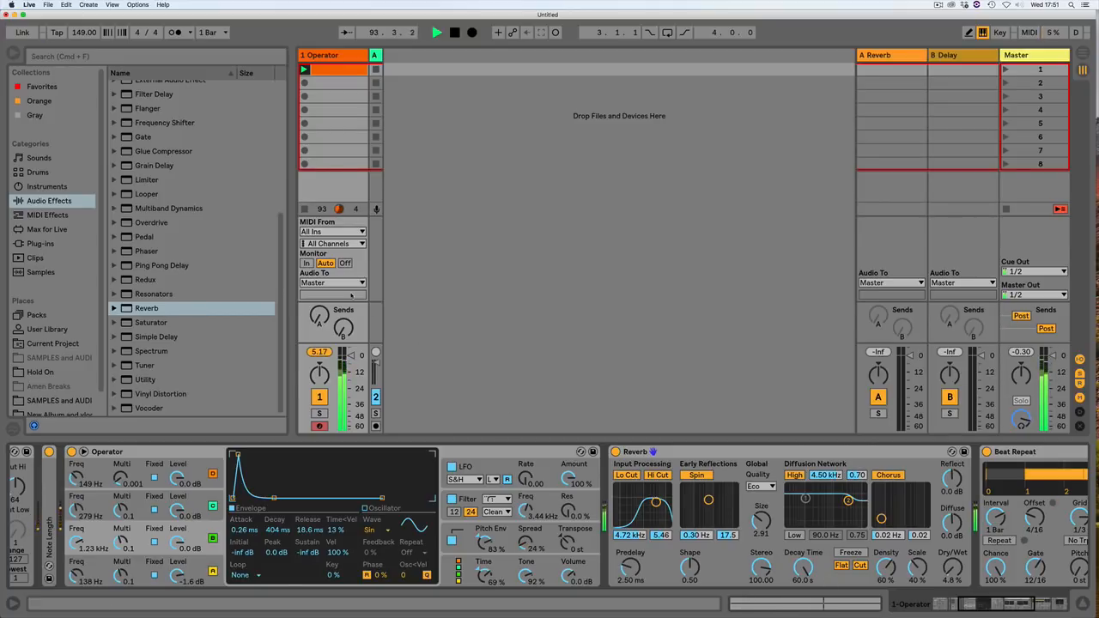
{"action": "scroll", "coordinate": [223, 236], "scroll_direction": "up", "scroll_amount": 5}
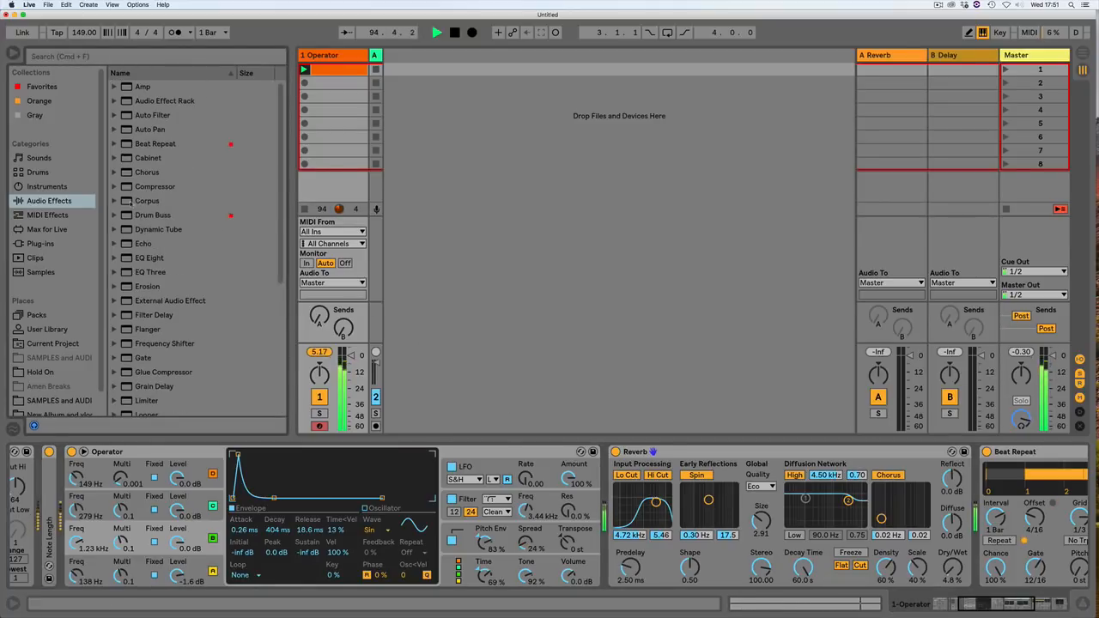
{"action": "left_click_drag", "start_coordinate": [146, 201], "coordinate": [595, 474]}
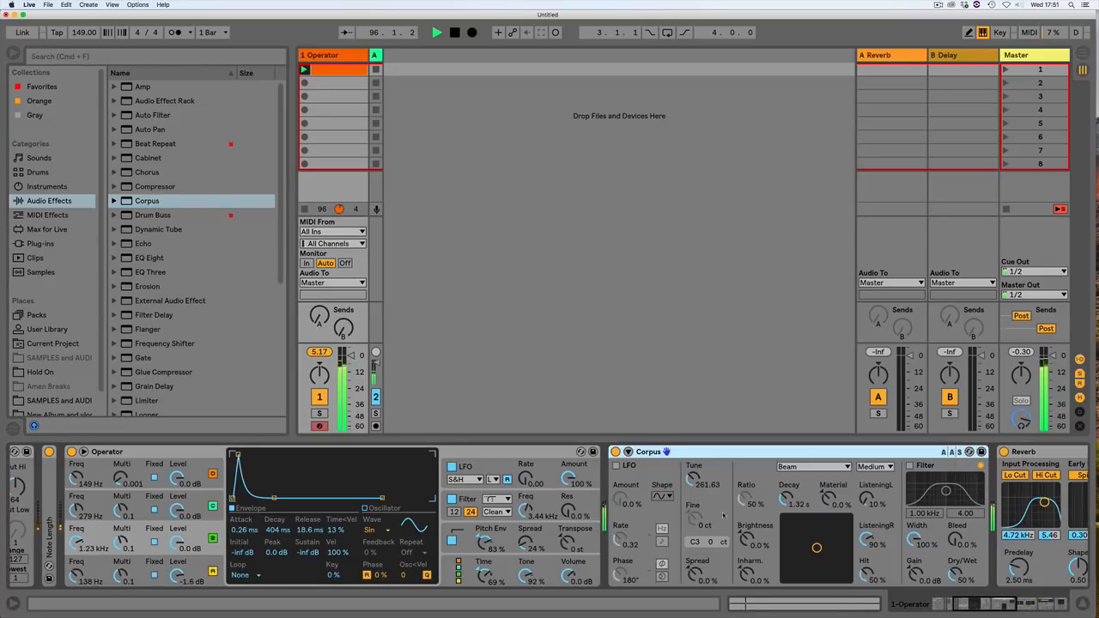
{"action": "left_click_drag", "start_coordinate": [955, 576], "coordinate": [955, 614]}
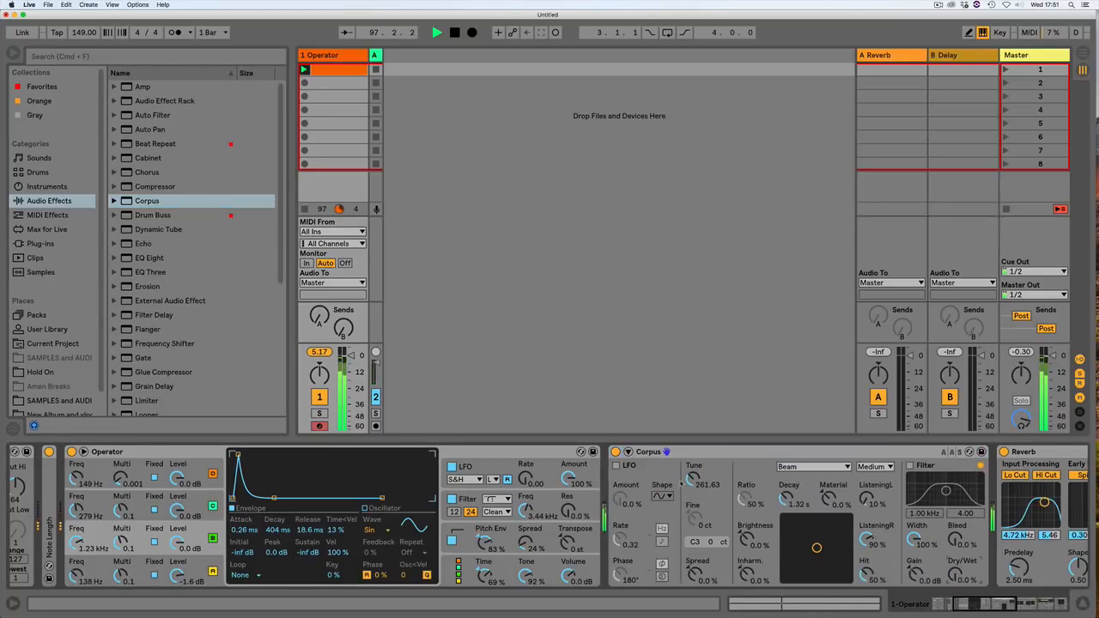
Step: Set Corpus to a String resonator tuned to 26.53, with dry/wet 13%, decay 1.49 s and material -56%
{"action": "left_click_drag", "start_coordinate": [683, 483], "coordinate": [683, 550]}
{"action": "left_click_drag", "start_coordinate": [955, 577], "coordinate": [954, 563]}
{"action": "left_click", "coordinate": [810, 469]}
{"action": "left_click", "coordinate": [798, 503]}
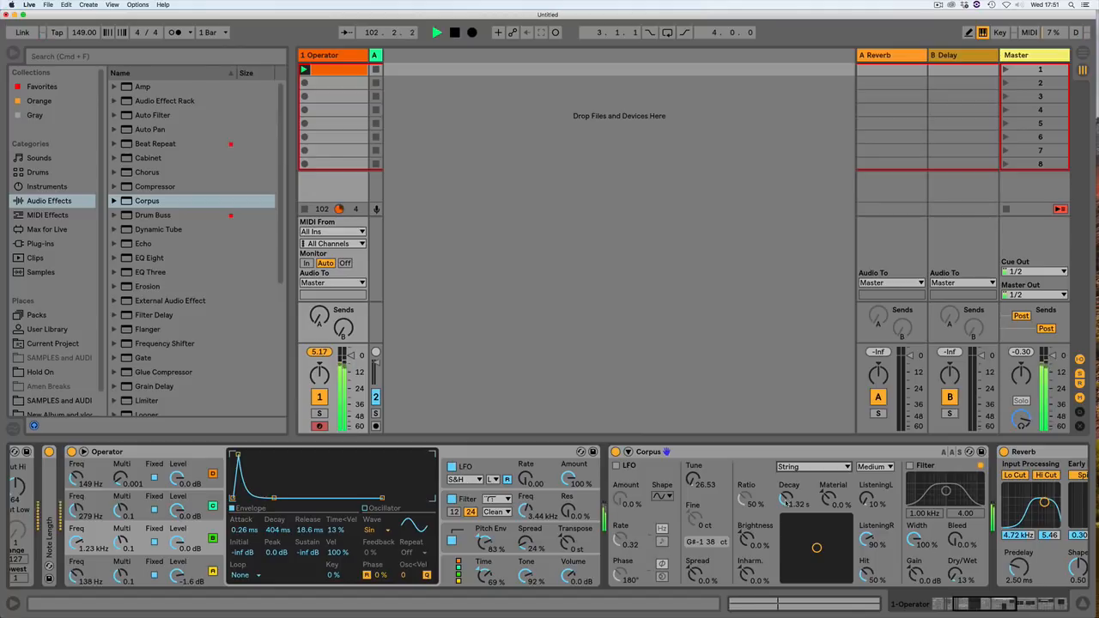
{"action": "mouse_move", "coordinate": [816, 547]}
{"action": "left_mouse_down"}
{"action": "mouse_move", "coordinate": [804, 563]}
{"action": "mouse_move", "coordinate": [817, 565]}
{"action": "left_mouse_up"}
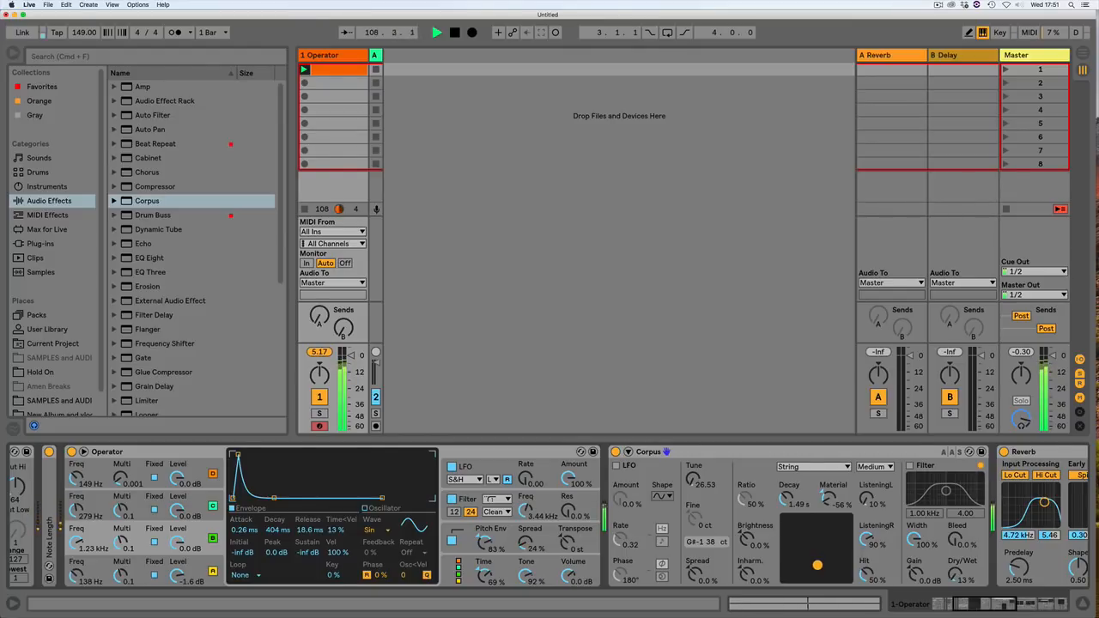
Step: Adjust Operator's envelope decays to 54.6 ms on oscillator A, 149 ms on B, 216 ms on C and 116 ms on D
{"action": "left_click_drag", "start_coordinate": [970, 599], "coordinate": [952, 601]}
{"action": "left_click", "coordinate": [486, 559]}
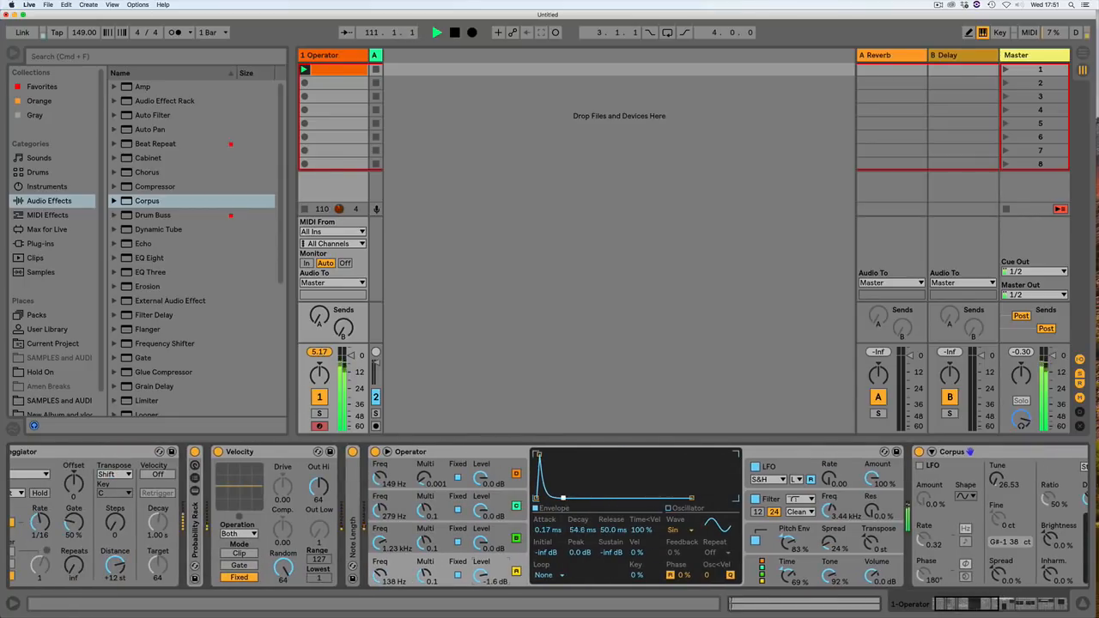
{"action": "left_click", "coordinate": [512, 527]}
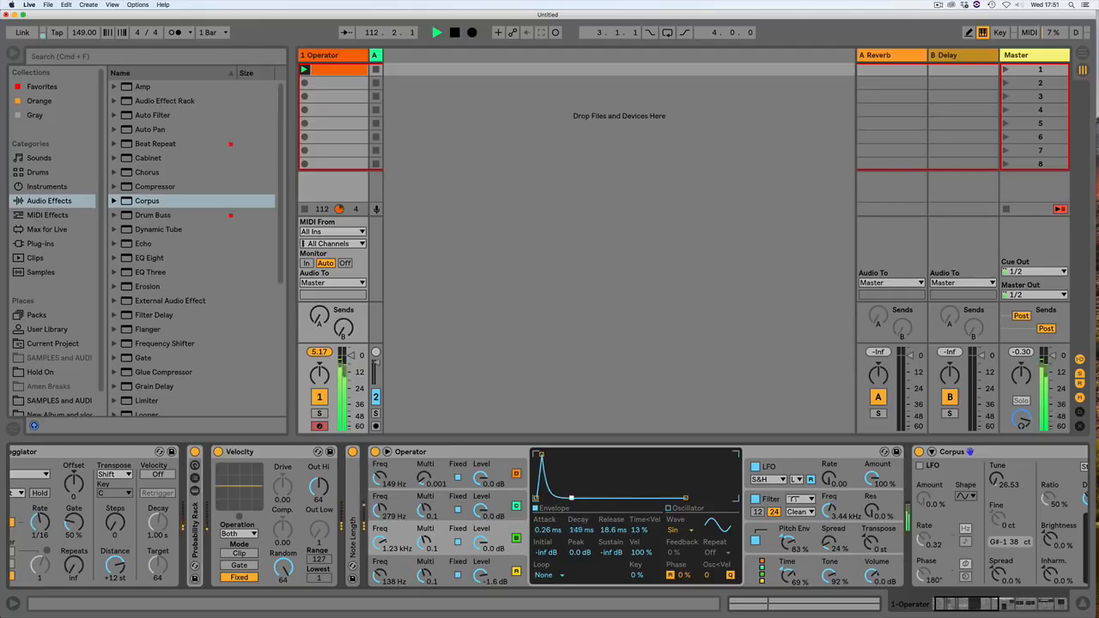
{"action": "left_click", "coordinate": [496, 499]}
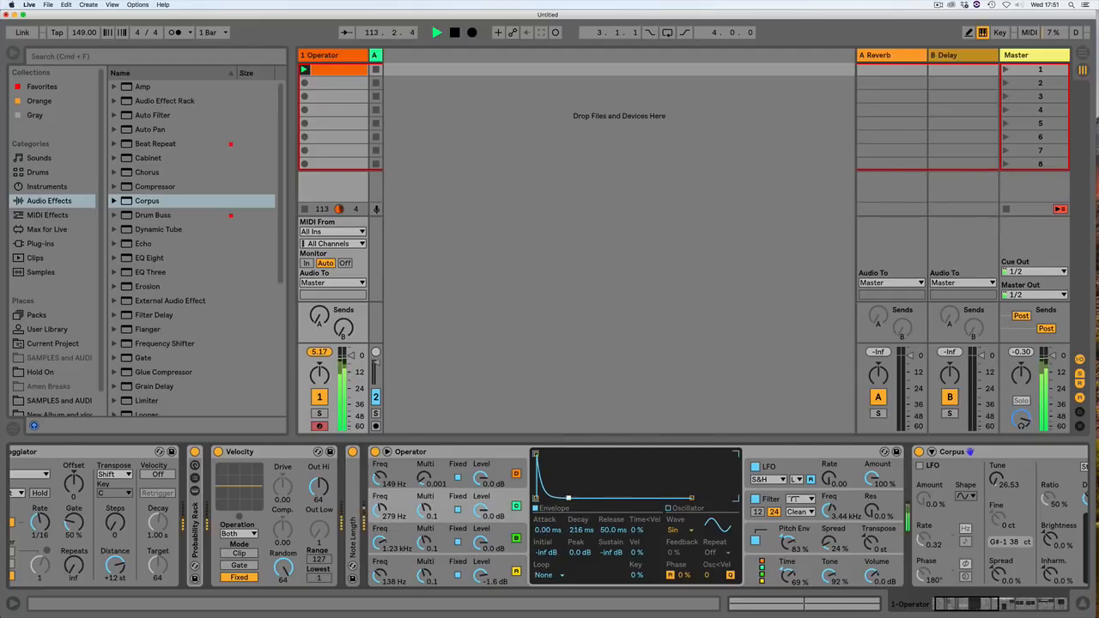
{"action": "left_click", "coordinate": [501, 468]}
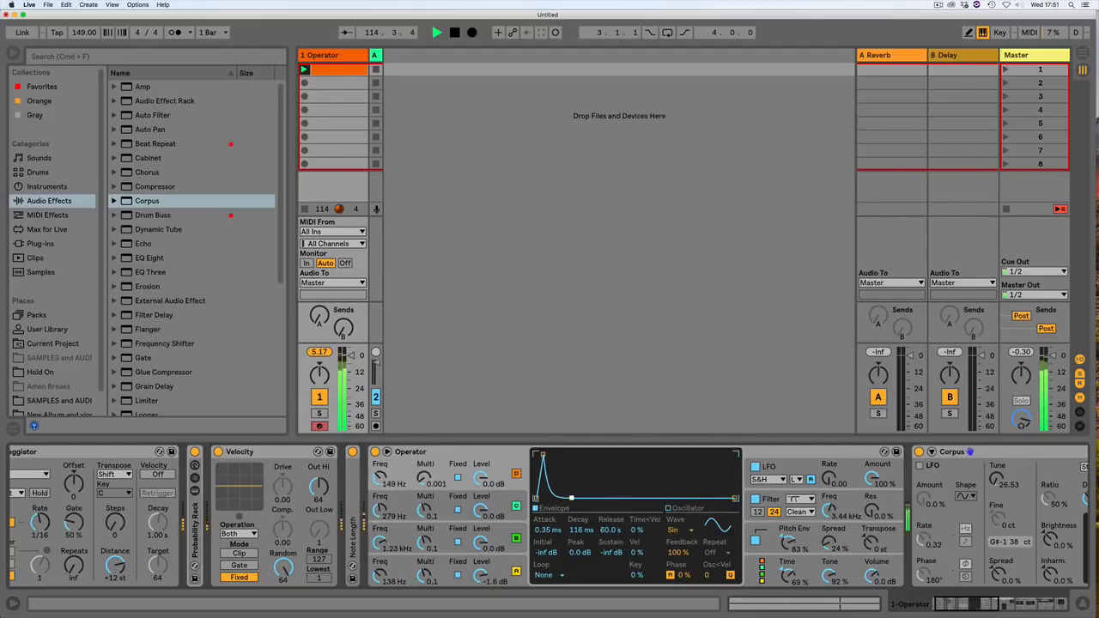
Step: Lower the Corpus dry/wet to 3.2%
{"action": "left_click_drag", "start_coordinate": [941, 607], "coordinate": [975, 608]}
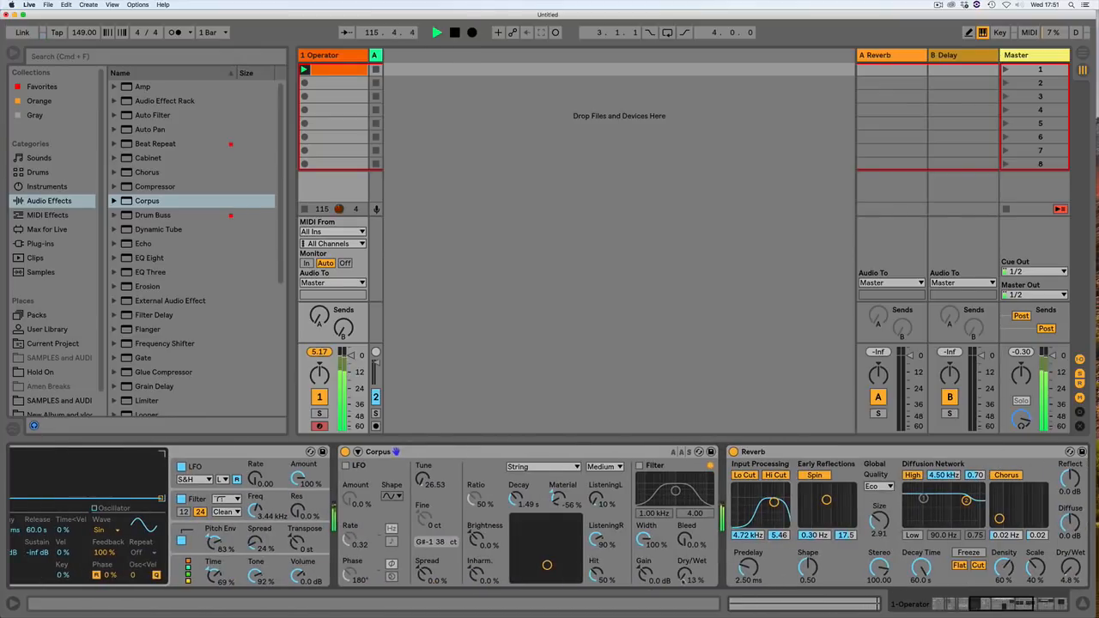
{"action": "left_click_drag", "start_coordinate": [684, 577], "coordinate": [685, 587]}
Step: Lengthen the envelope decay to 245 ms on oscillator A and 588 ms on B, and shorten oscillator C's decay
{"action": "left_click_drag", "start_coordinate": [979, 606], "coordinate": [944, 607]}
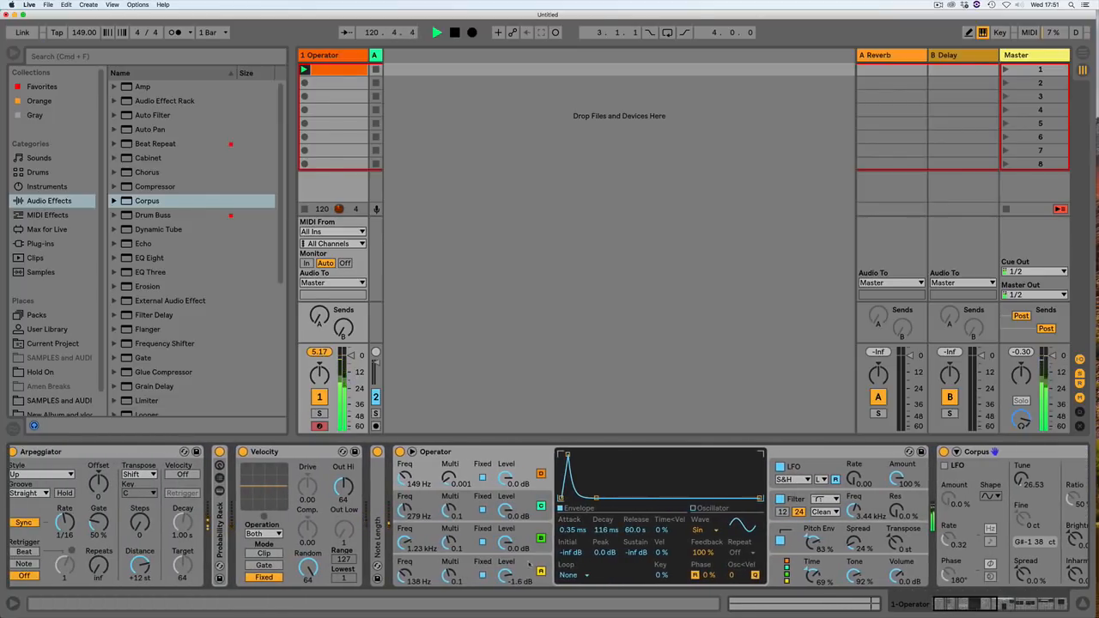
{"action": "left_click", "coordinate": [528, 569]}
{"action": "left_click_drag", "start_coordinate": [584, 497], "coordinate": [597, 497]}
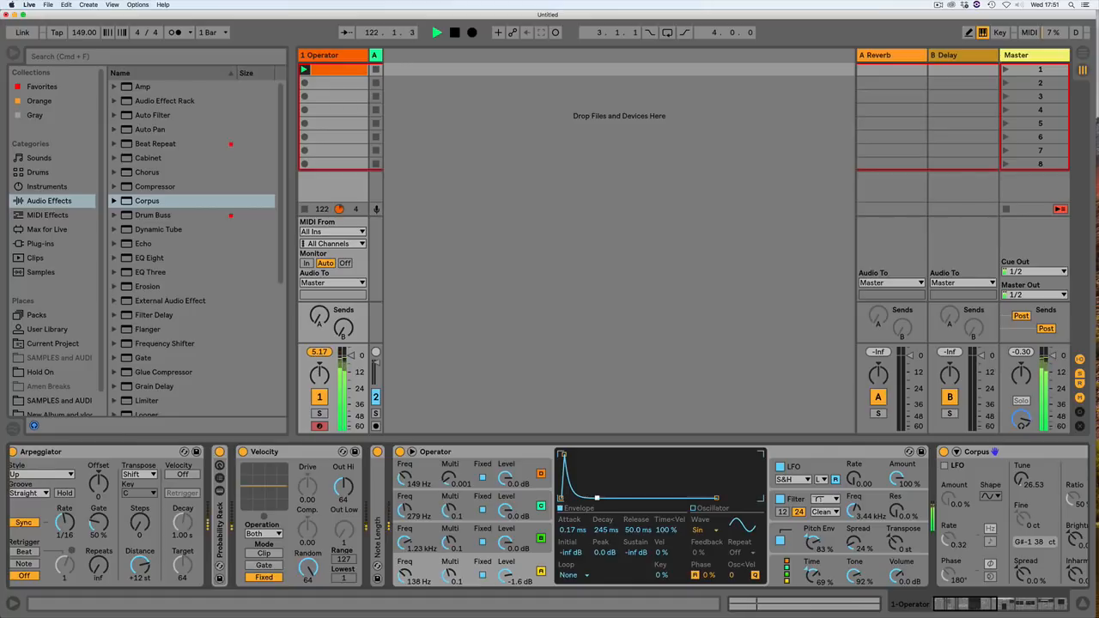
{"action": "left_click", "coordinate": [525, 532]}
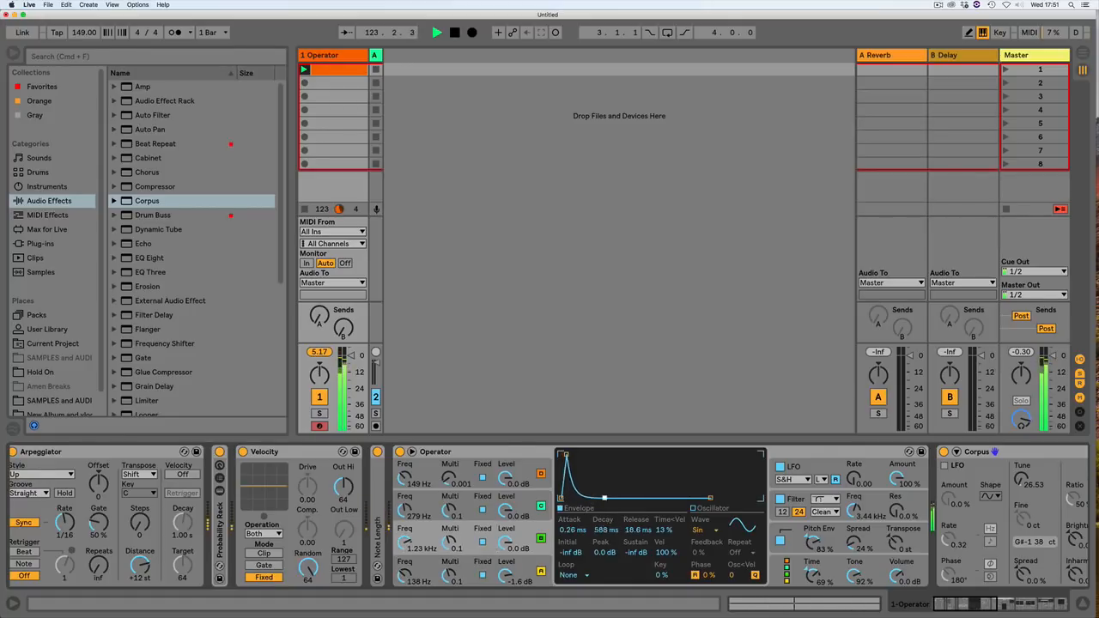
{"action": "left_click", "coordinate": [525, 502]}
{"action": "mouse_move", "coordinate": [590, 498]}
{"action": "left_mouse_down"}
{"action": "mouse_move", "coordinate": [606, 498]}
{"action": "mouse_move", "coordinate": [574, 498]}
{"action": "left_mouse_up"}
Step: Set oscillator A's envelope attack to 0.00 ms and oscillator B's decay to 5.58 s
{"action": "left_click", "coordinate": [525, 563]}
{"action": "left_click_drag", "start_coordinate": [564, 454], "coordinate": [561, 454]}
{"action": "left_click", "coordinate": [525, 536]}
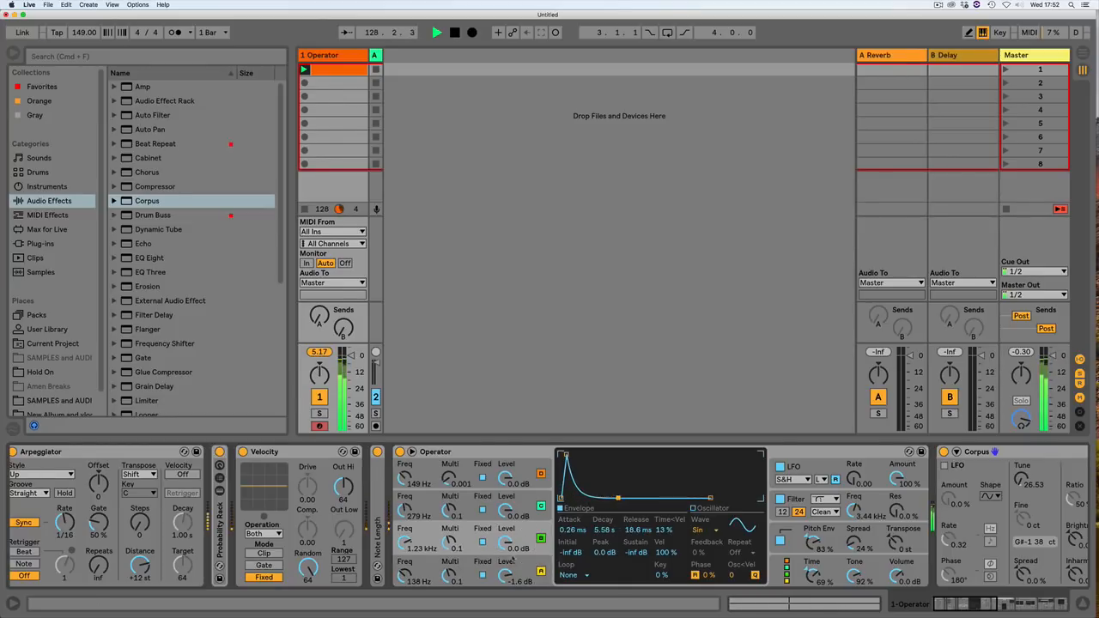
Step: Raise oscillator A's frequency to 723 Hz, set its envelope decay to 90.1 ms, and stop playback
{"action": "left_click", "coordinate": [513, 559]}
{"action": "left_click_drag", "start_coordinate": [574, 498], "coordinate": [580, 498]}
{"action": "left_click_drag", "start_coordinate": [404, 568], "coordinate": [404, 531]}
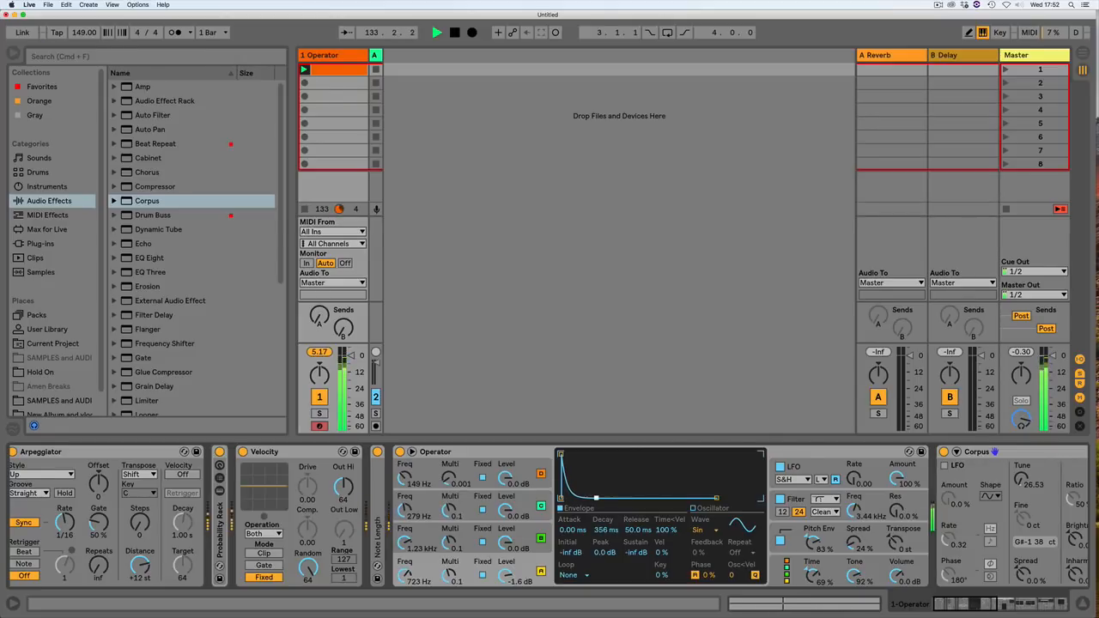
{"action": "key", "text": "space"}
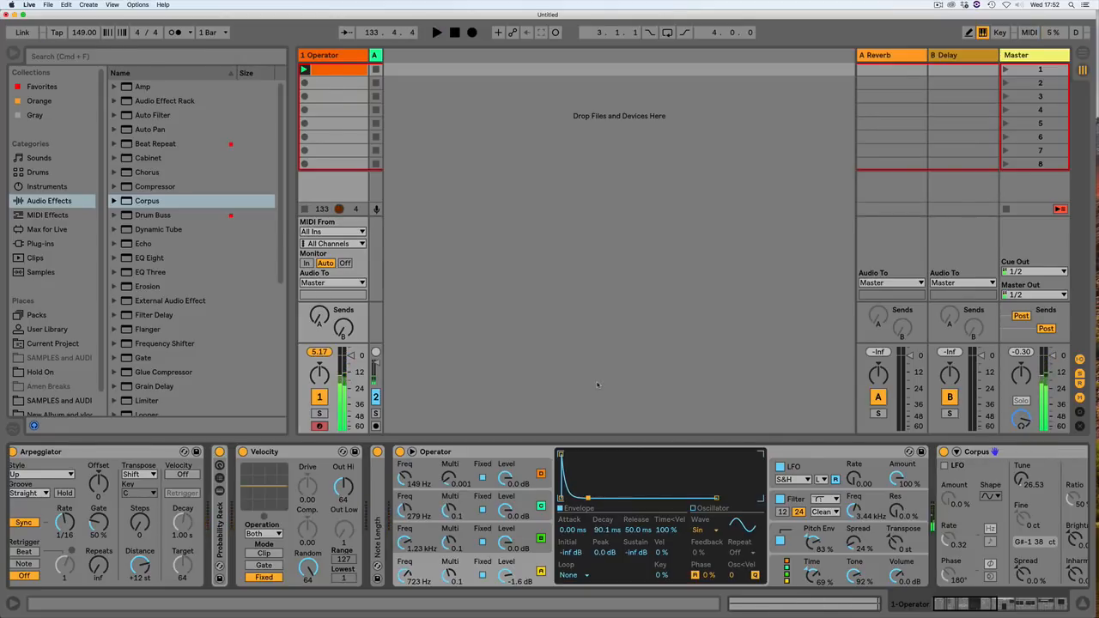
Step: Shorten the reverb's decay time to 287 ms and return the playback position to the start
{"action": "scroll", "coordinate": [781, 516], "scroll_direction": "right", "scroll_amount": 10}
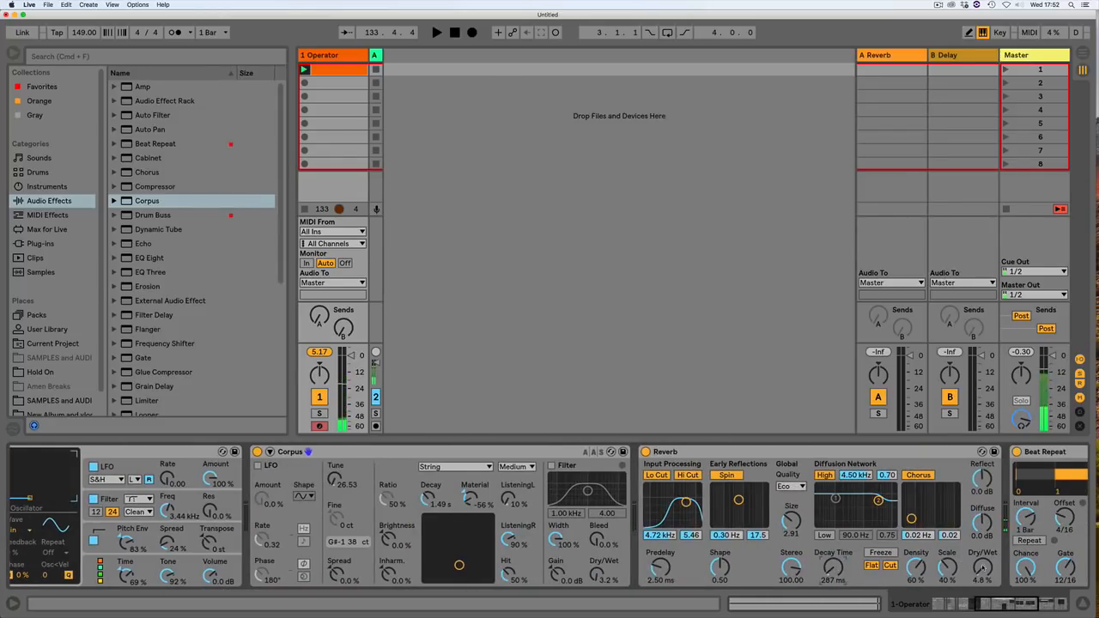
{"action": "left_click_drag", "start_coordinate": [993, 605], "coordinate": [949, 605]}
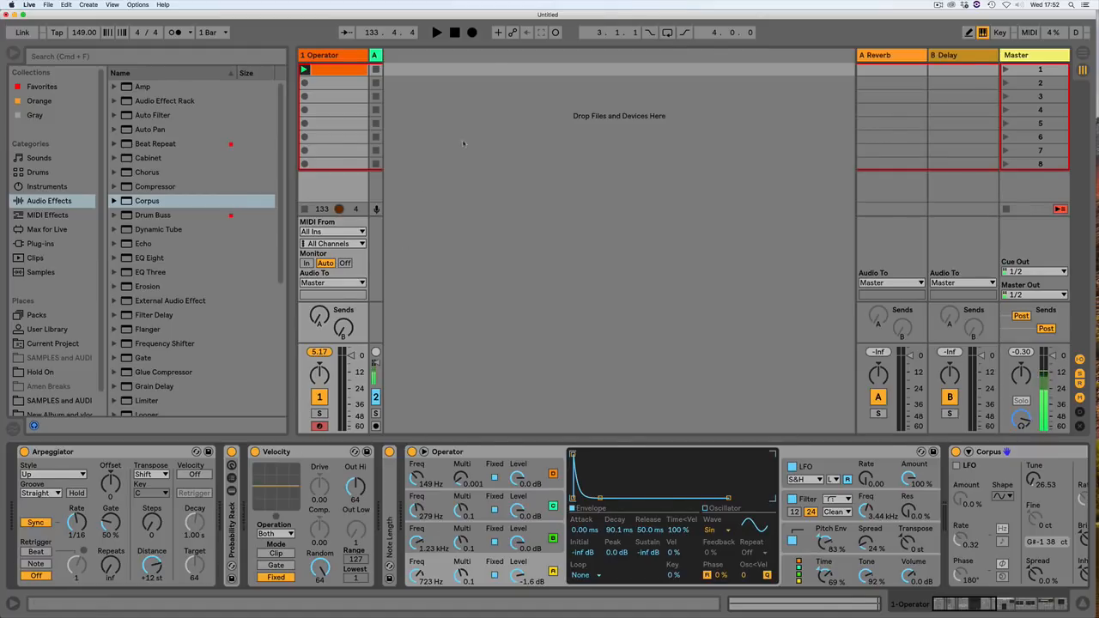
{"action": "left_click", "coordinate": [454, 33]}
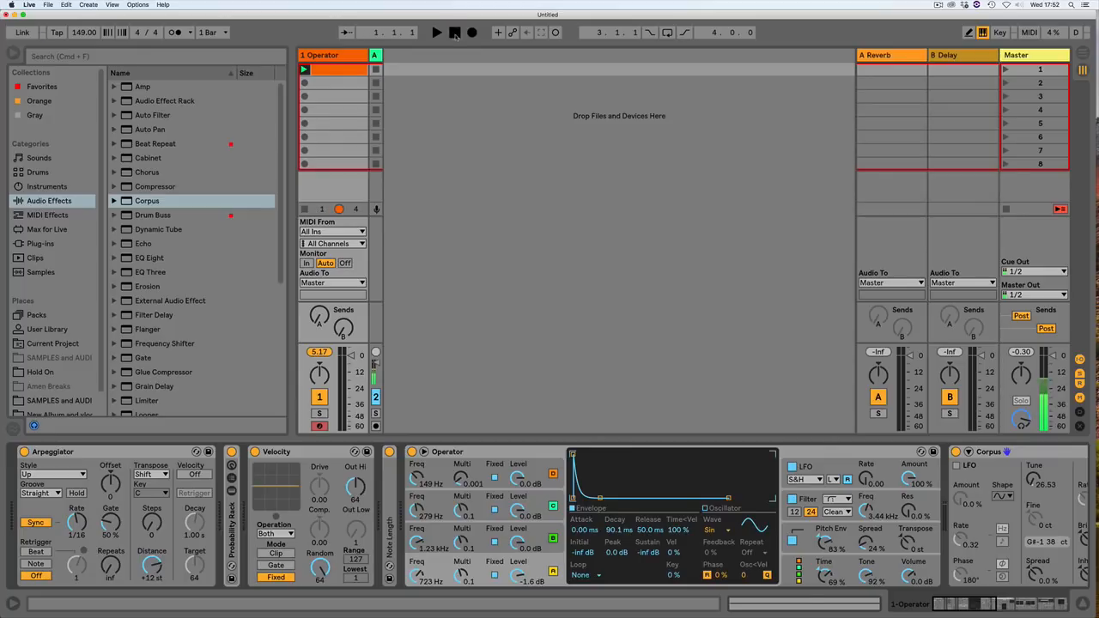